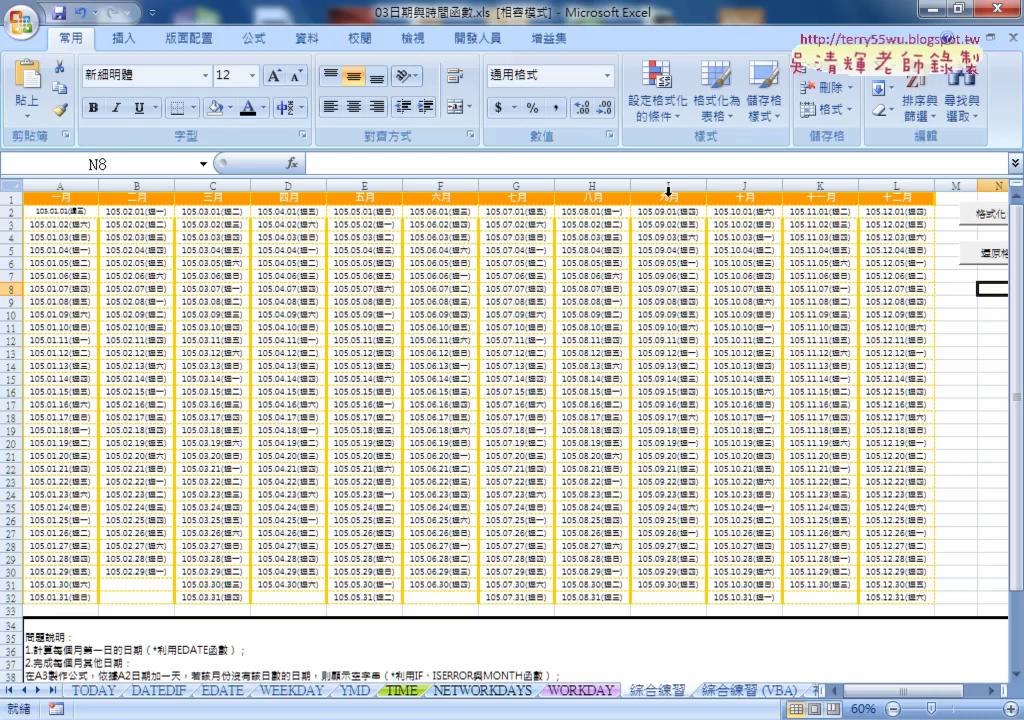
- Open and dismiss Conditional Formatting, then apply and clear the weekend colouring twice
{"action": "left_click", "coordinate": [657, 95]}
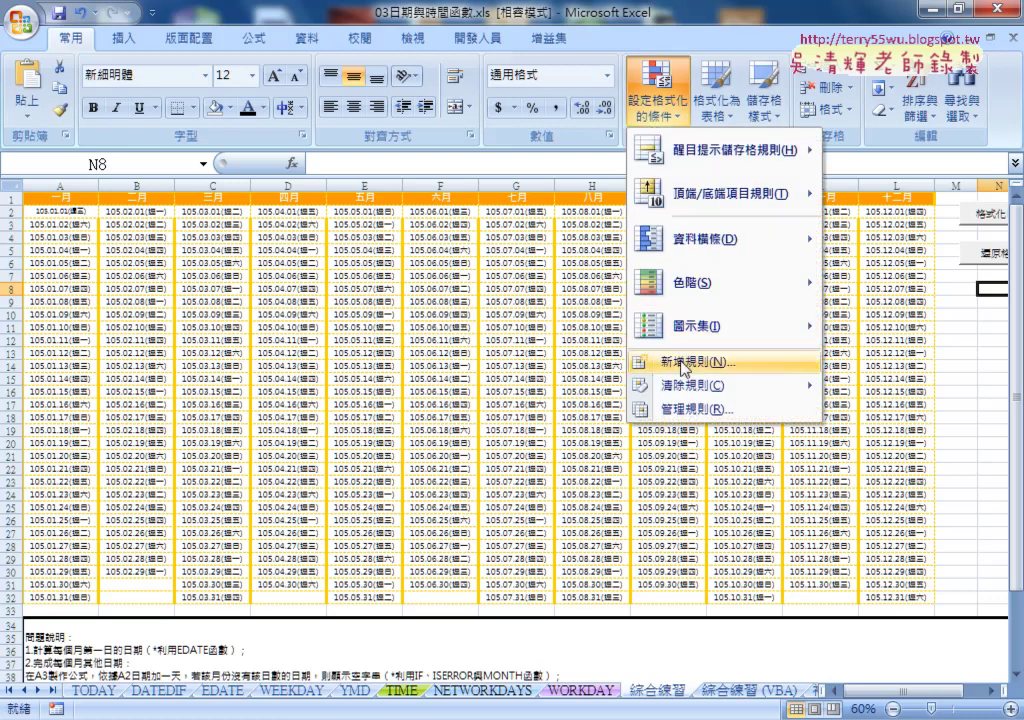
{"action": "left_click", "coordinate": [457, 298]}
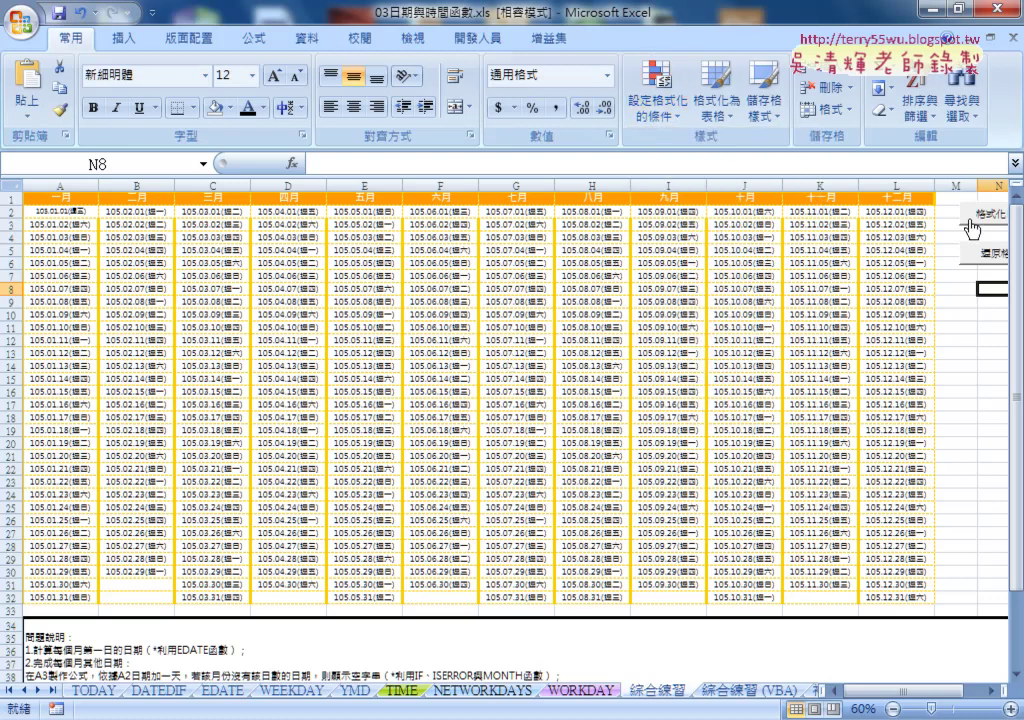
{"action": "mouse_move", "coordinate": [894, 698]}
{"action": "left_mouse_down"}
{"action": "mouse_move", "coordinate": [918, 700]}
{"action": "mouse_move", "coordinate": [880, 692]}
{"action": "left_mouse_up"}
{"action": "left_click", "coordinate": [986, 218]}
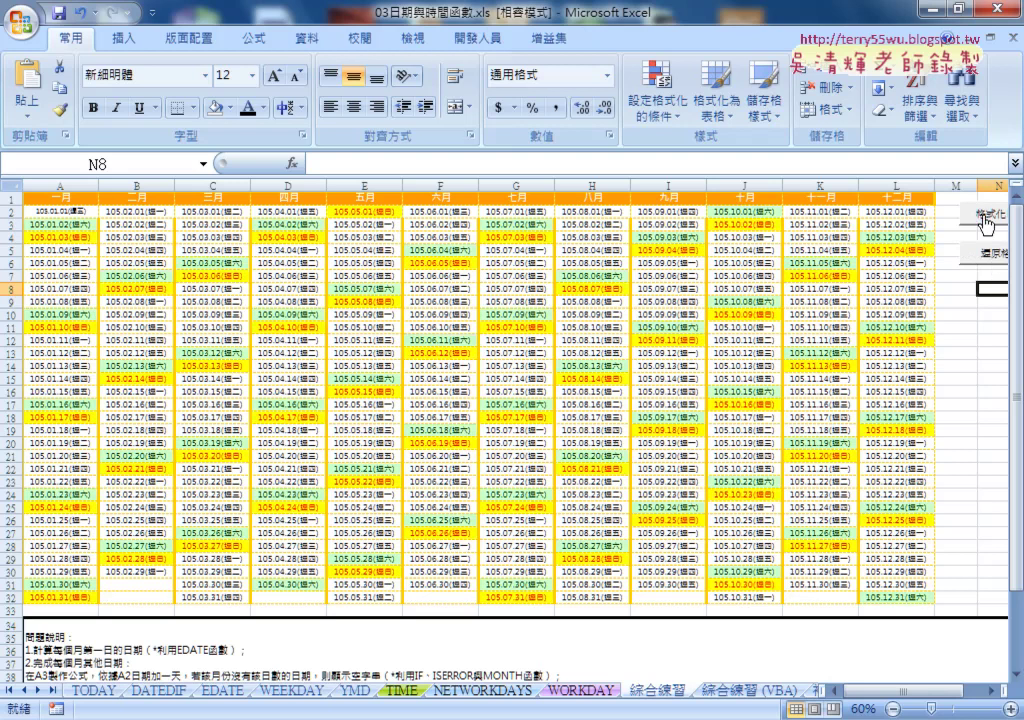
{"action": "left_click", "coordinate": [986, 258]}
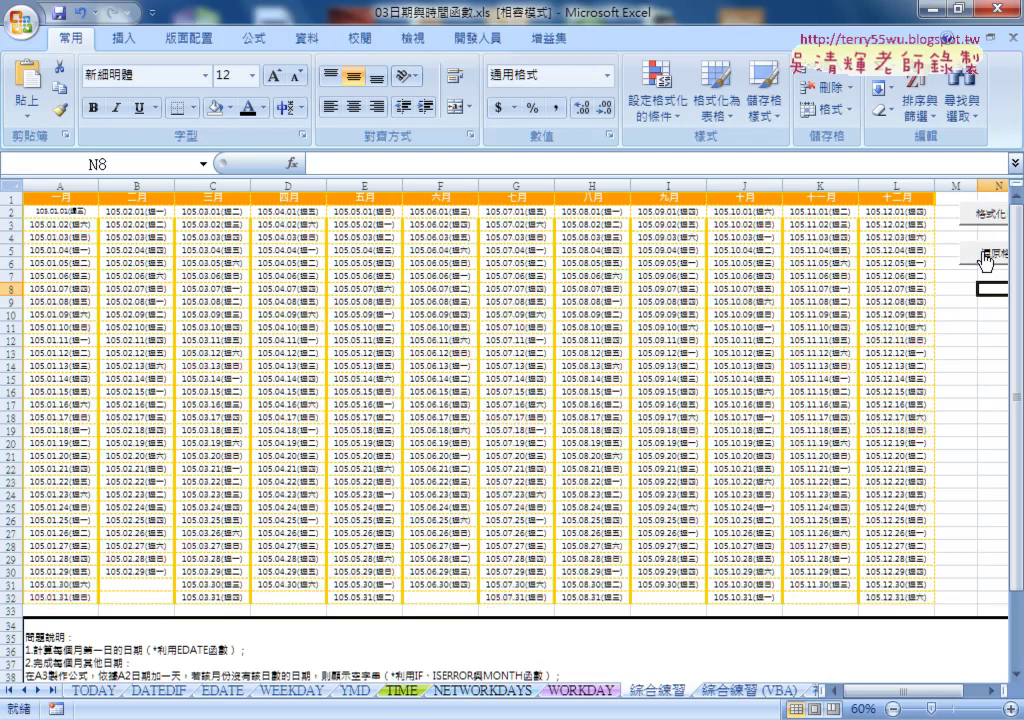
{"action": "left_click", "coordinate": [986, 225]}
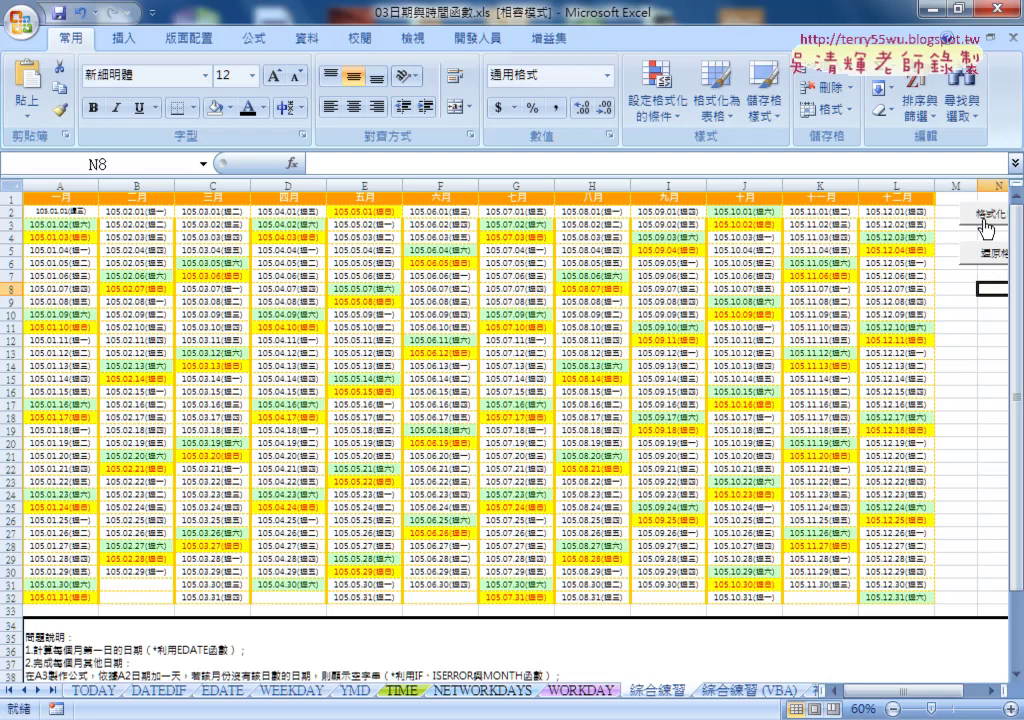
{"action": "left_click", "coordinate": [987, 258]}
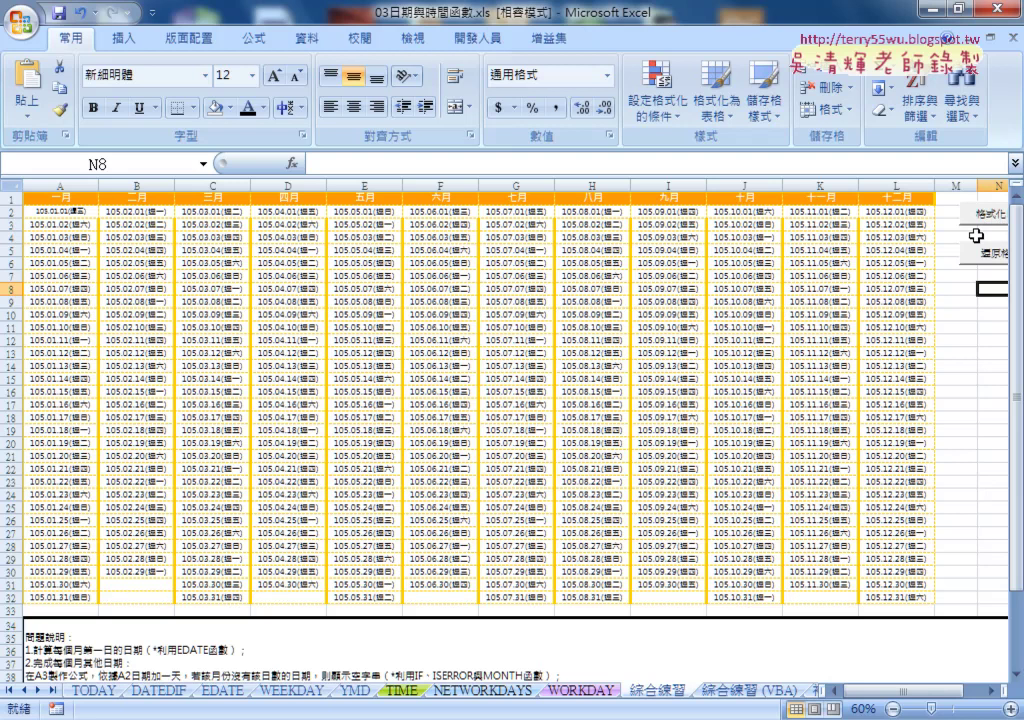
- Check the calendar range (rows 2 and 32, columns A and L), then show the 開發人員 tab
{"action": "left_click", "coordinate": [662, 106]}
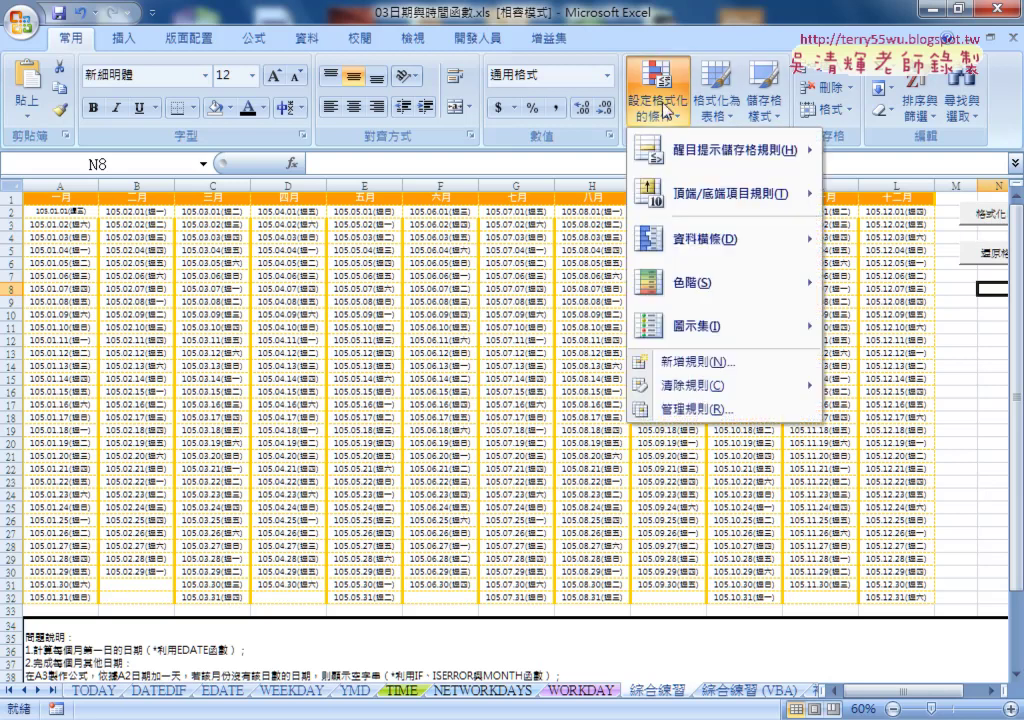
{"action": "left_click", "coordinate": [345, 330]}
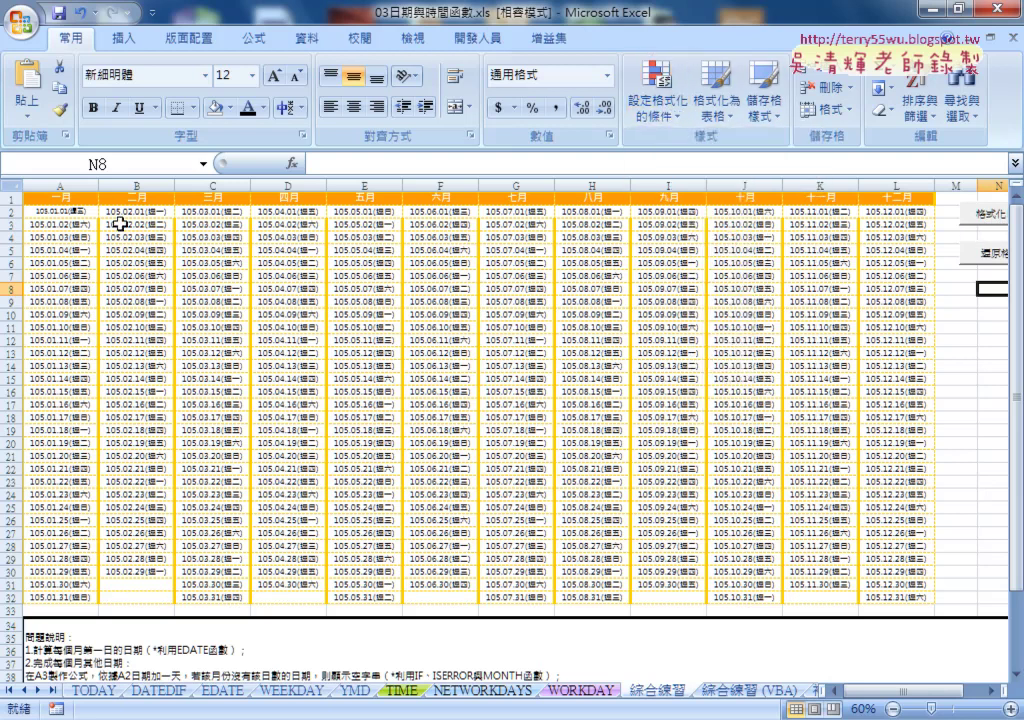
{"action": "left_click", "coordinate": [12, 212]}
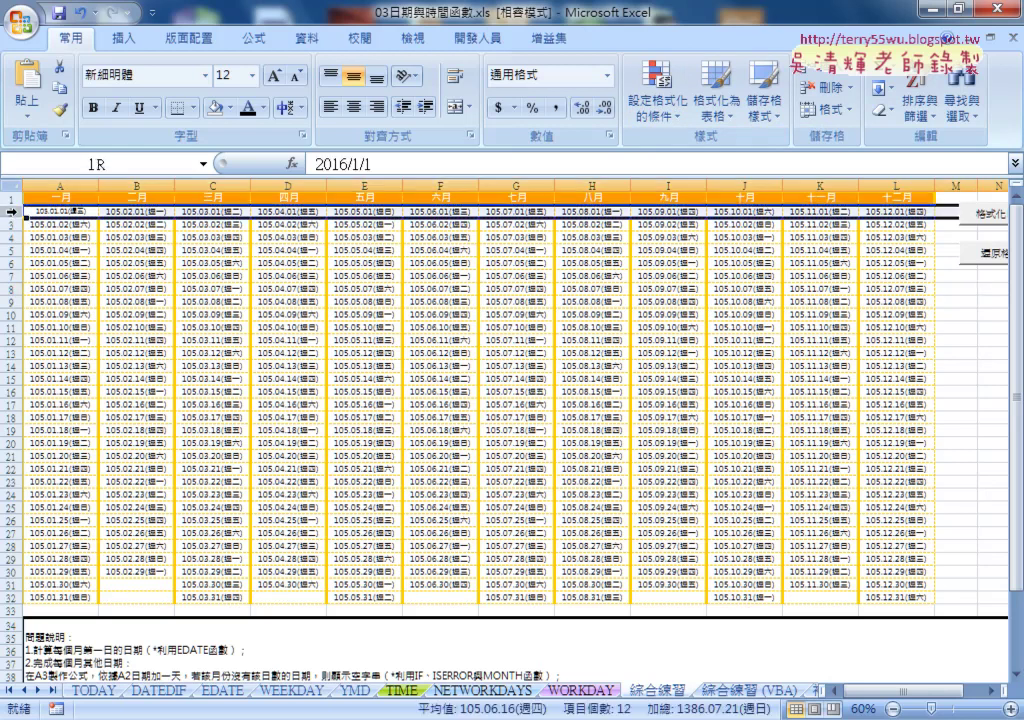
{"action": "left_click", "coordinate": [12, 596]}
{"action": "left_click", "coordinate": [58, 183]}
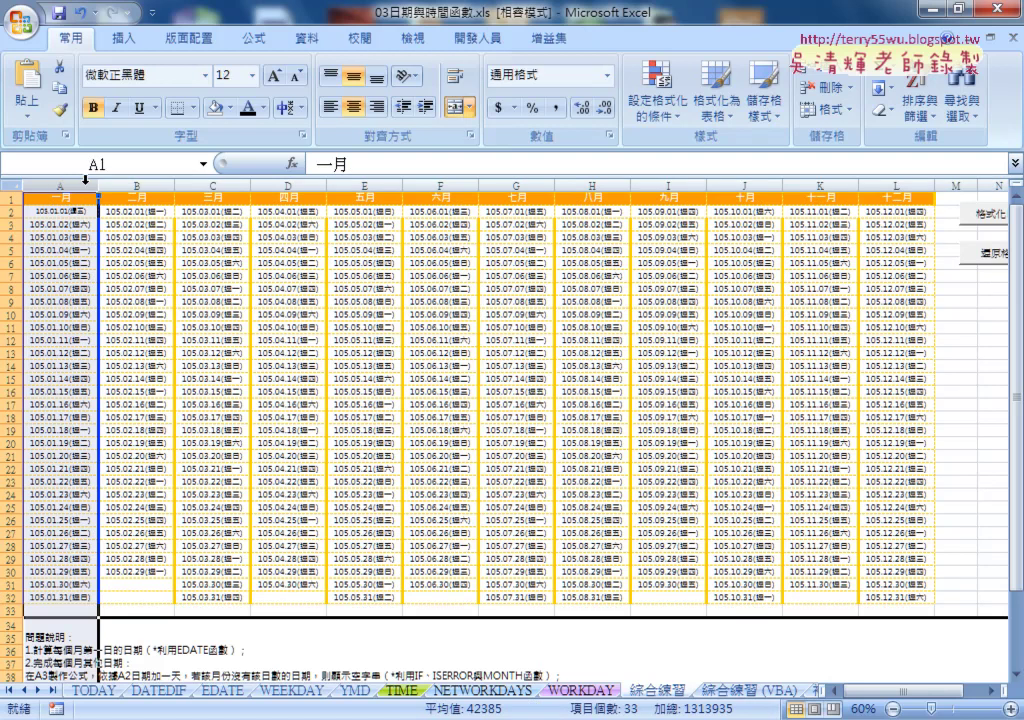
{"action": "left_click", "coordinate": [905, 184]}
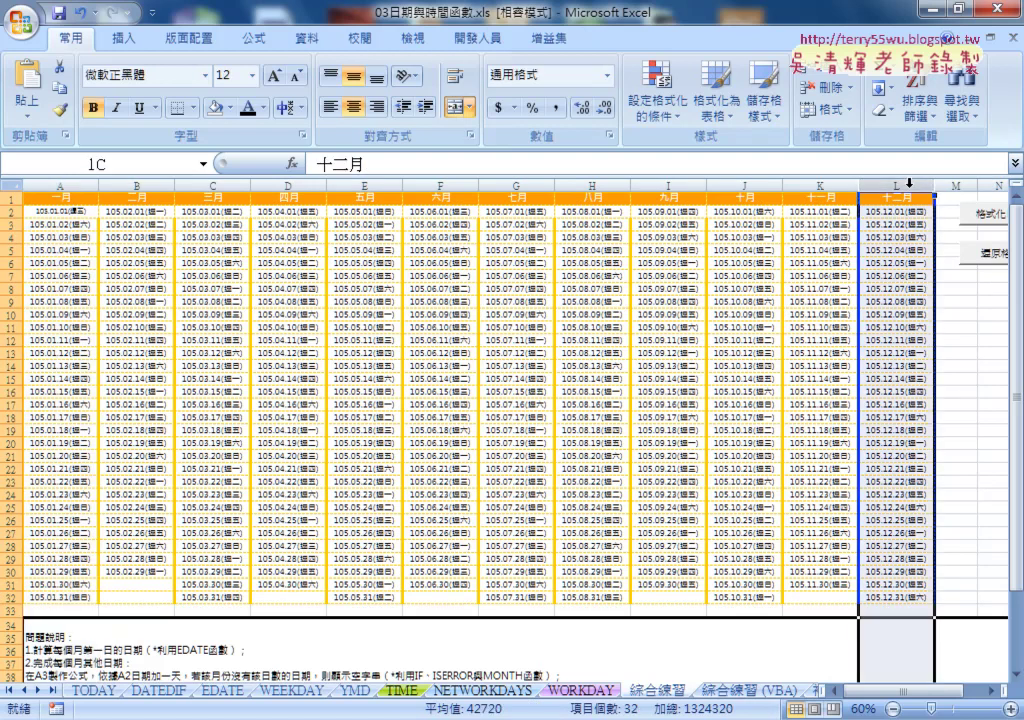
{"action": "left_click", "coordinate": [64, 184]}
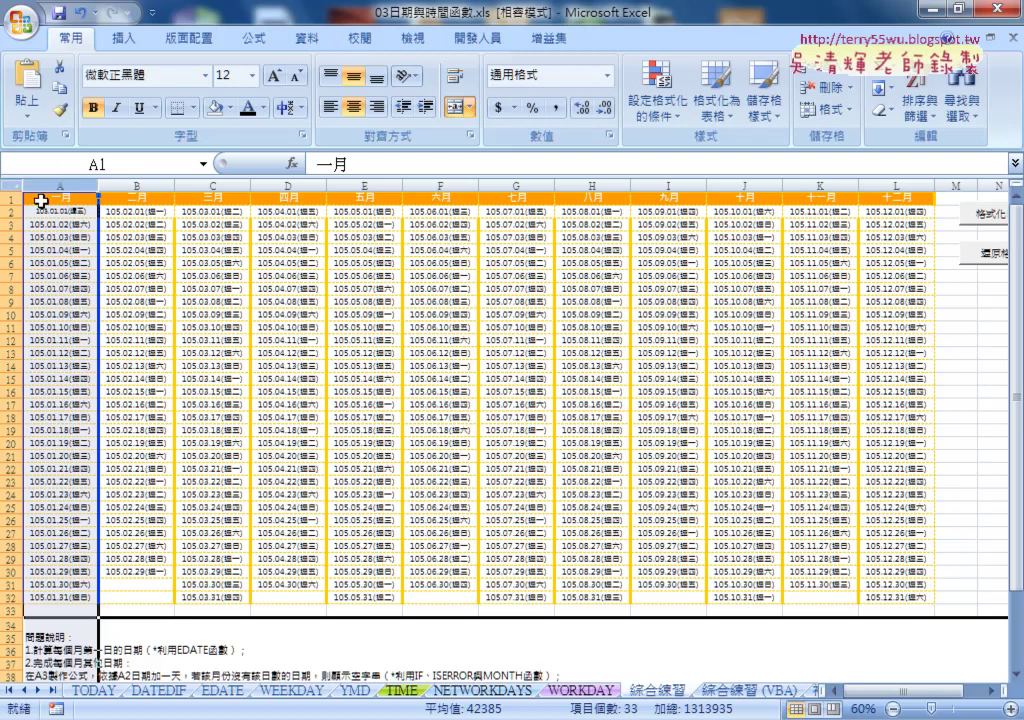
{"action": "left_click", "coordinate": [470, 42]}
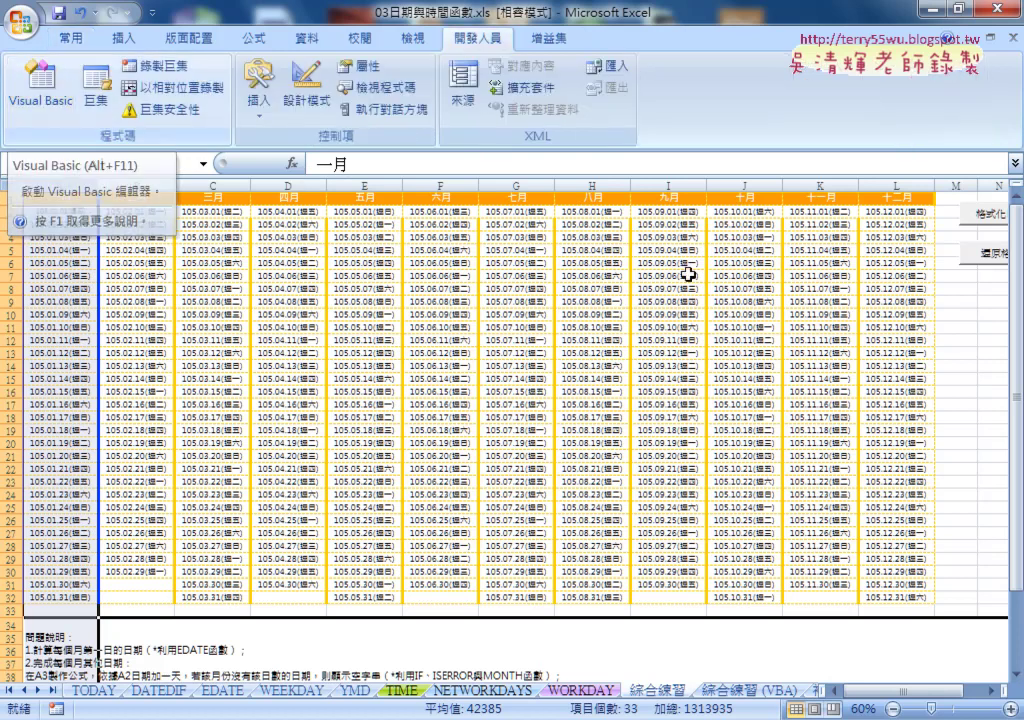
- Apply and clear the weekend colouring, then bring up the Visual Basic editor
{"action": "left_click", "coordinate": [975, 215]}
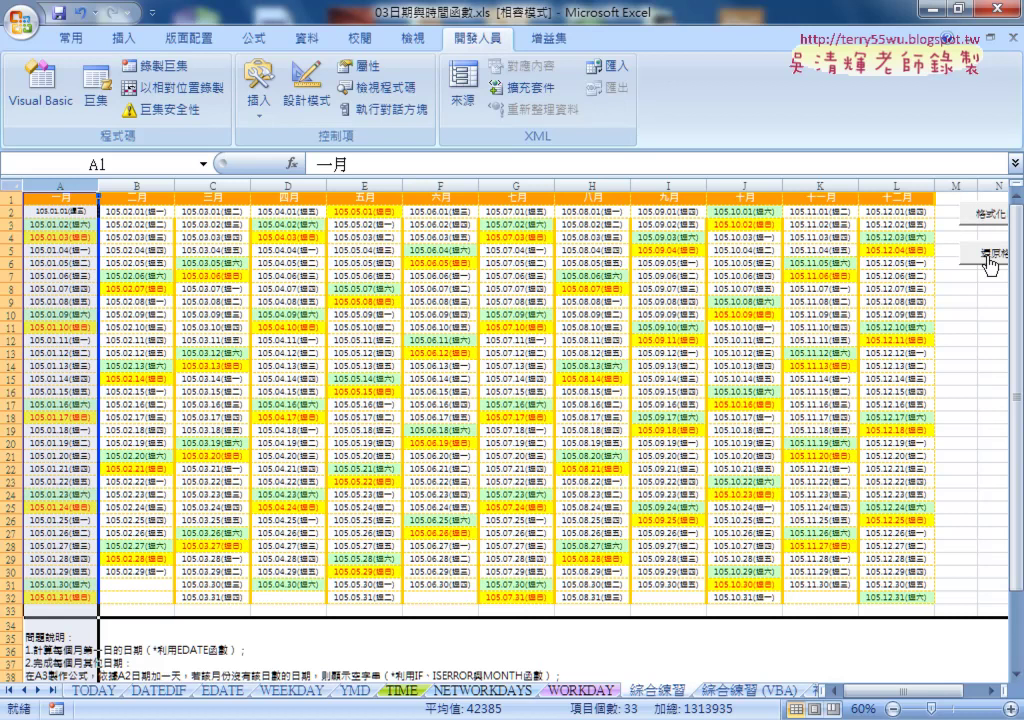
{"action": "left_click", "coordinate": [985, 255]}
{"action": "left_click", "coordinate": [58, 105]}
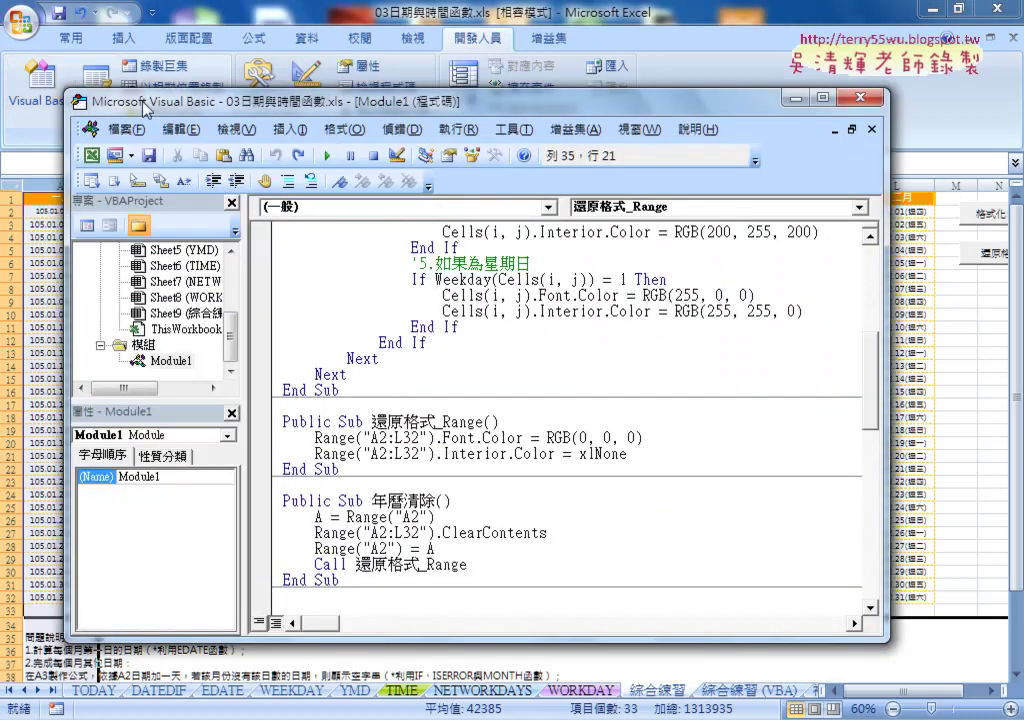
{"action": "left_click_drag", "start_coordinate": [137, 100], "coordinate": [246, 68]}
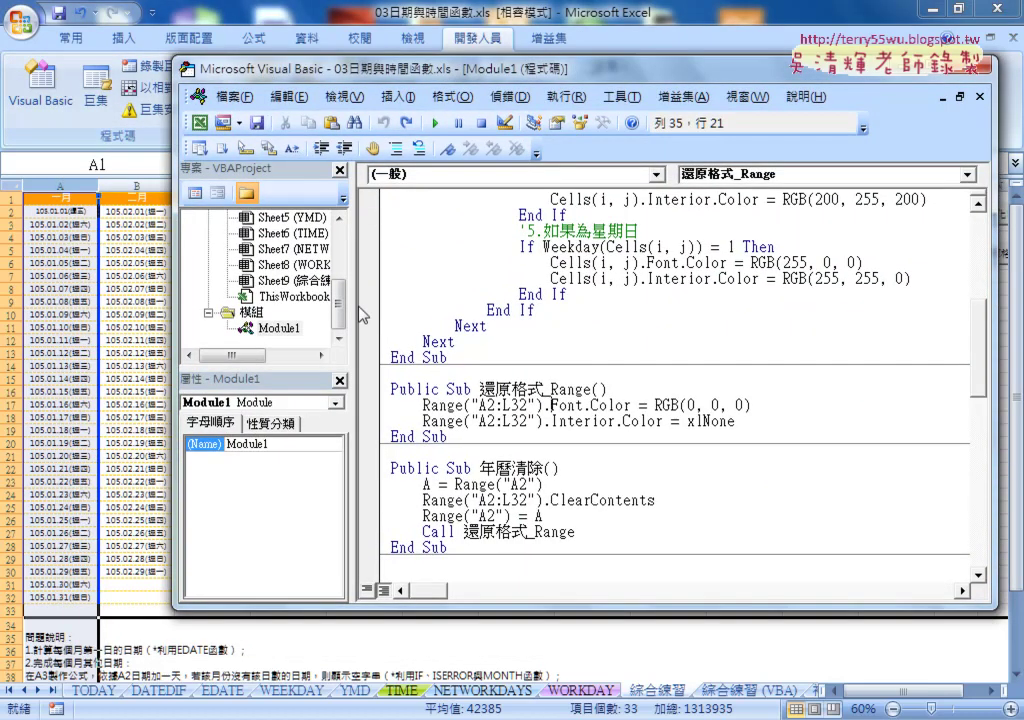
- Open Module1 and select the 格式化日期 macro's blank-check and weekend colouring block
{"action": "left_click", "coordinate": [276, 329]}
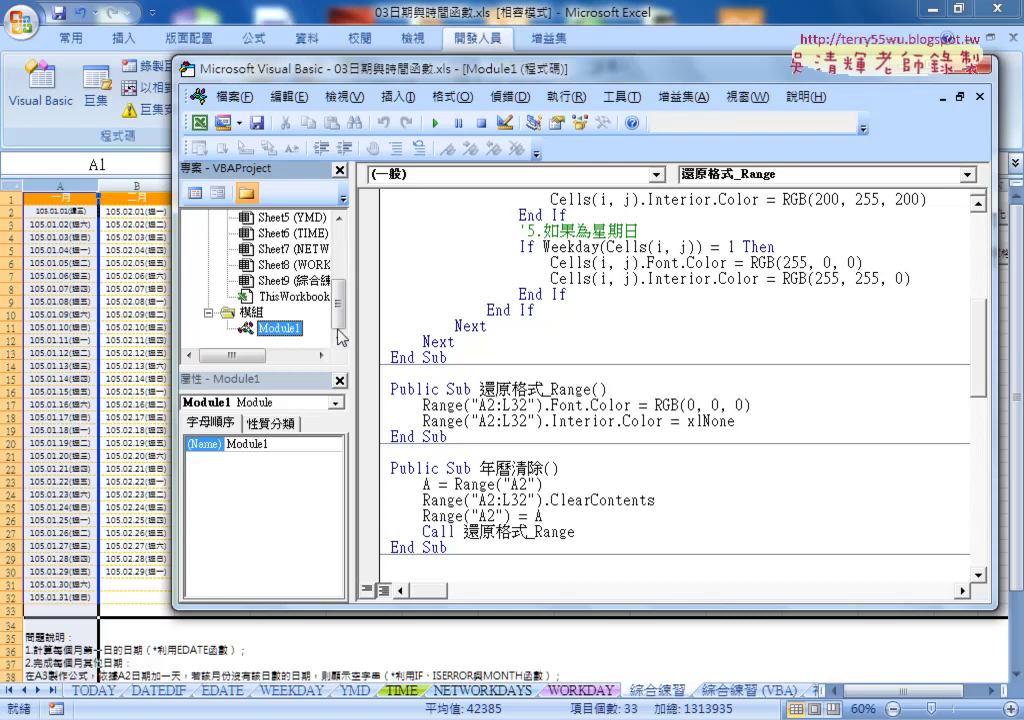
{"action": "scroll", "coordinate": [320, 262], "scroll_direction": "up", "scroll_amount": 3}
{"action": "left_click", "coordinate": [425, 323]}
{"action": "scroll", "coordinate": [425, 323], "scroll_direction": "up", "scroll_amount": 1}
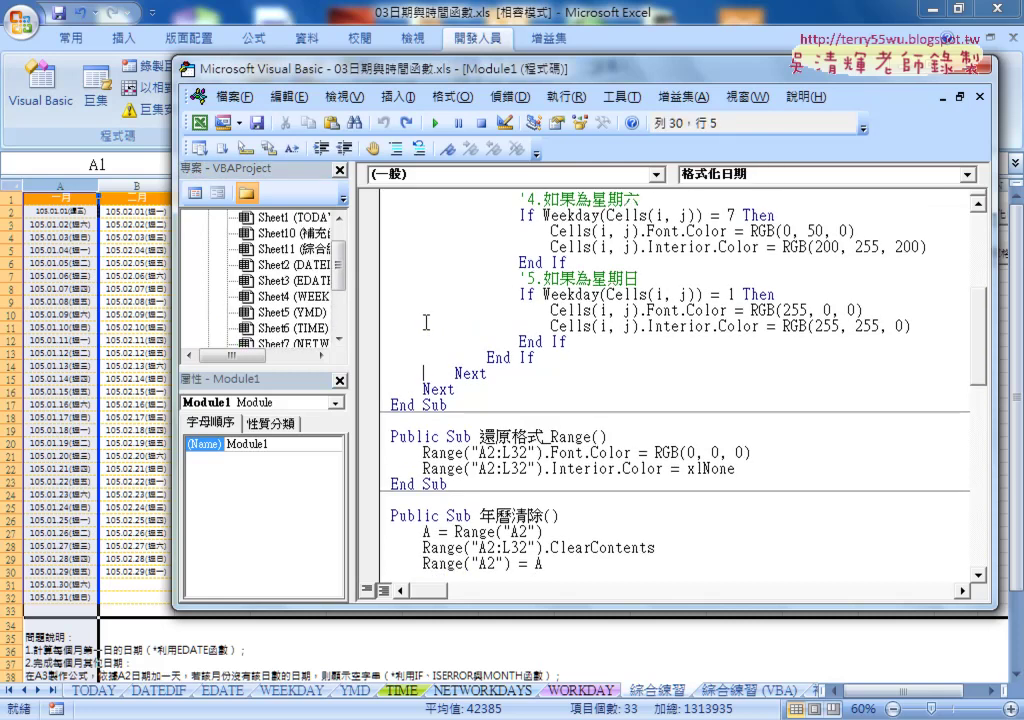
{"action": "scroll", "coordinate": [425, 323], "scroll_direction": "up", "scroll_amount": 2}
{"action": "scroll", "coordinate": [425, 323], "scroll_direction": "up", "scroll_amount": 1}
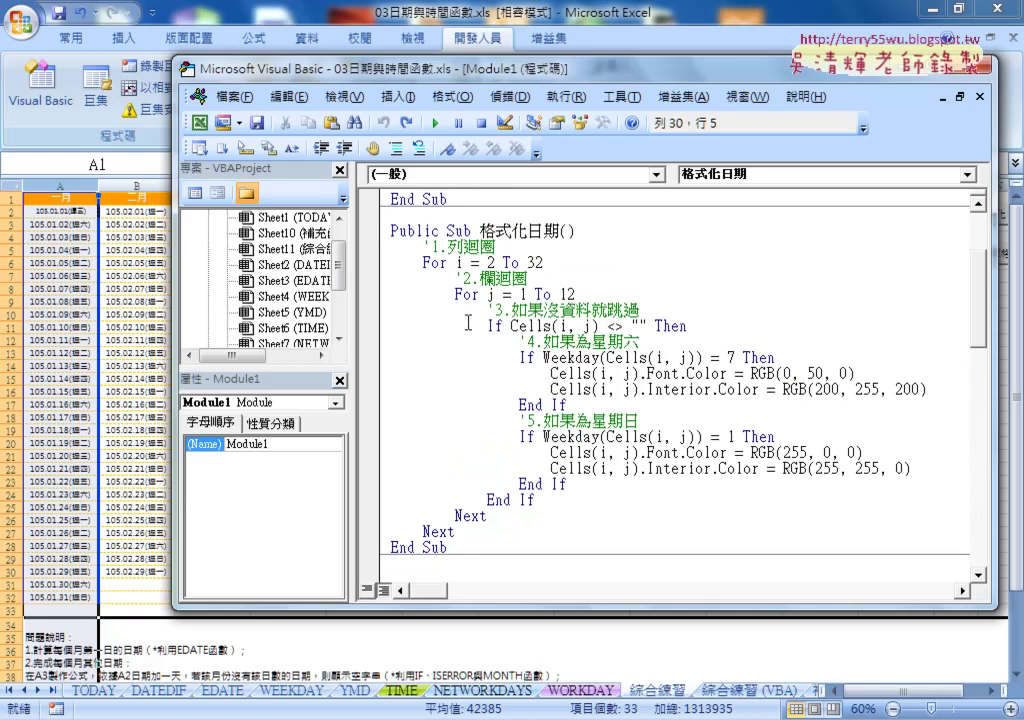
{"action": "left_click_drag", "start_coordinate": [479, 231], "coordinate": [560, 232]}
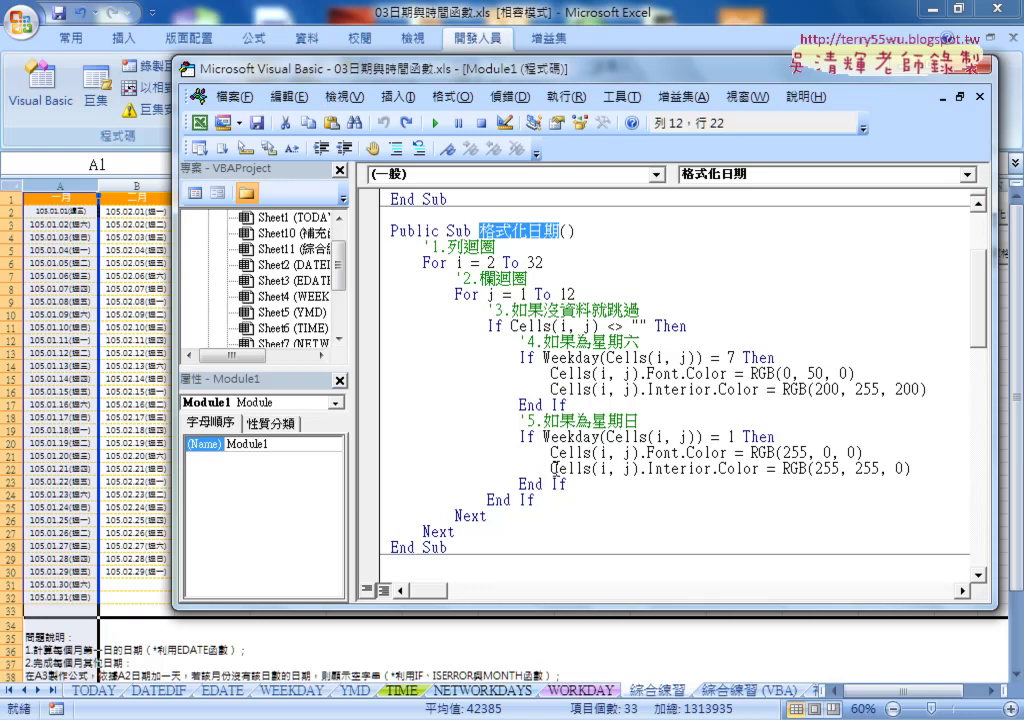
{"action": "mouse_move", "coordinate": [366, 512]}
{"action": "left_mouse_down"}
{"action": "mouse_move", "coordinate": [366, 385]}
{"action": "mouse_move", "coordinate": [350, 318]}
{"action": "left_mouse_up"}
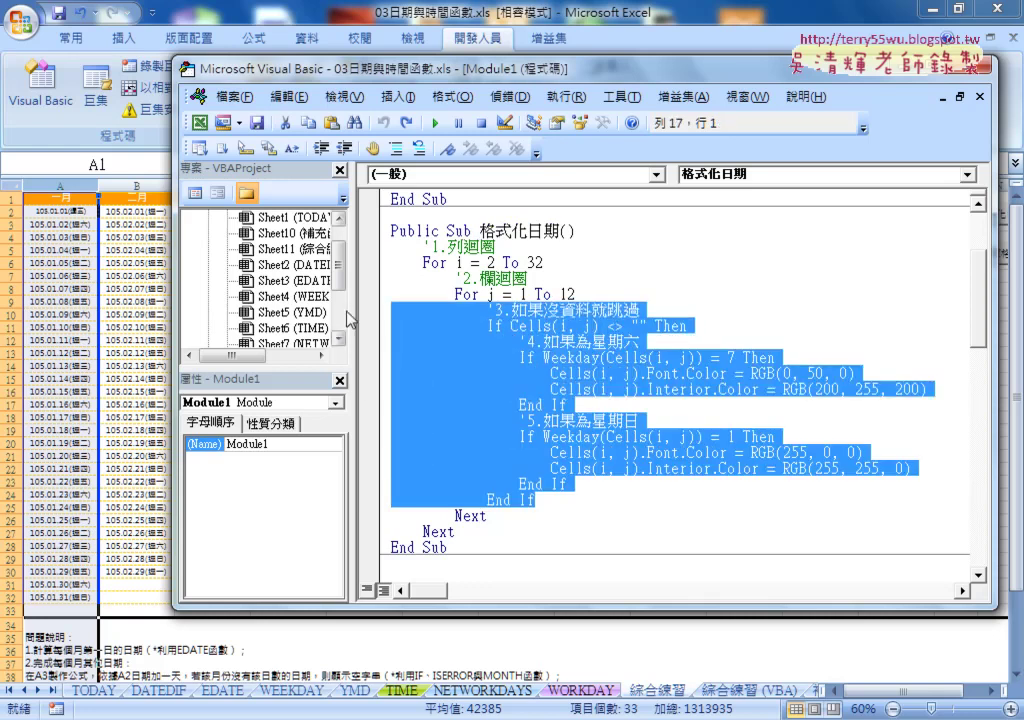
- Delete the old weekend colouring code and cut out the '2.欄迴圈 For j = 1 To 12 … Next' loop
{"action": "key", "text": "Delete"}
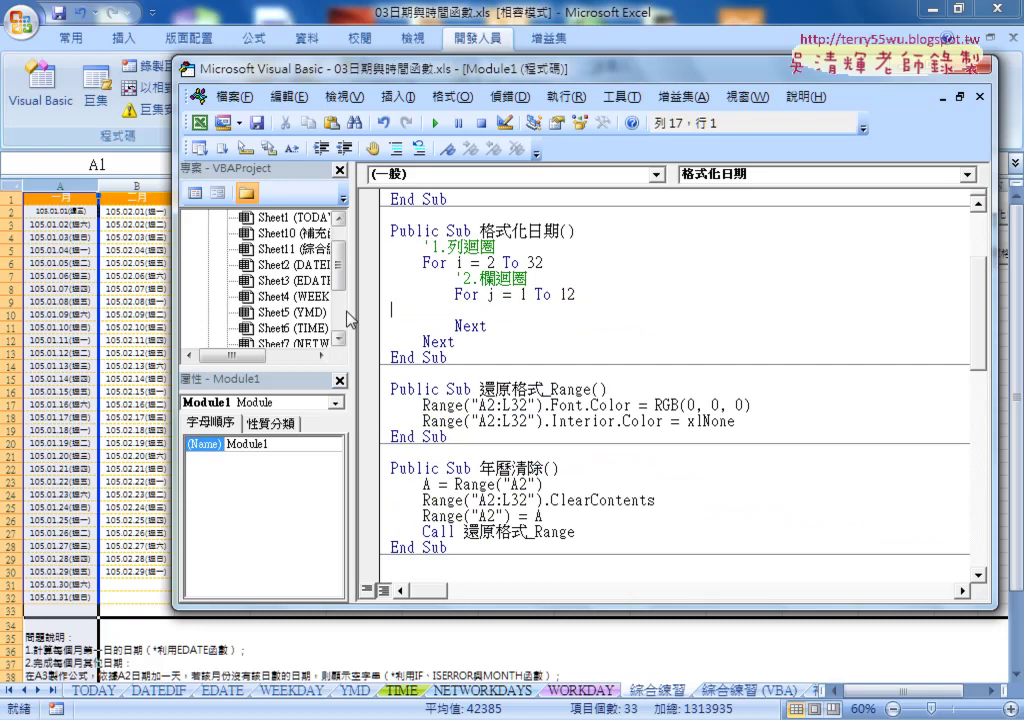
{"action": "left_click", "coordinate": [450, 262]}
{"action": "double_click", "coordinate": [459, 262]}
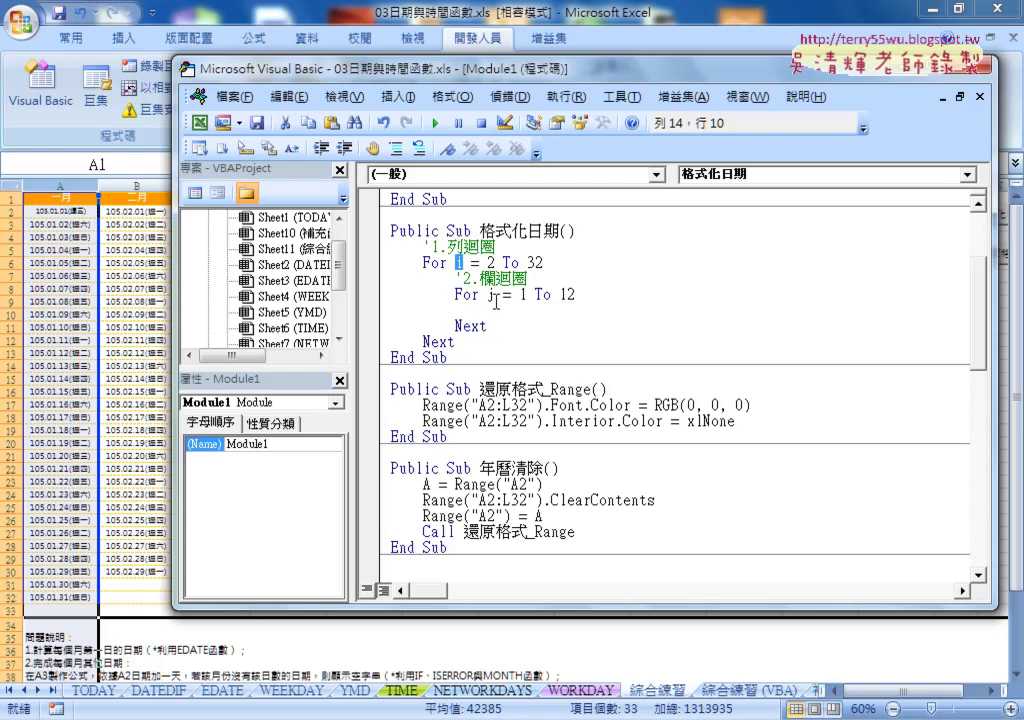
{"action": "left_click_drag", "start_coordinate": [455, 294], "coordinate": [578, 294]}
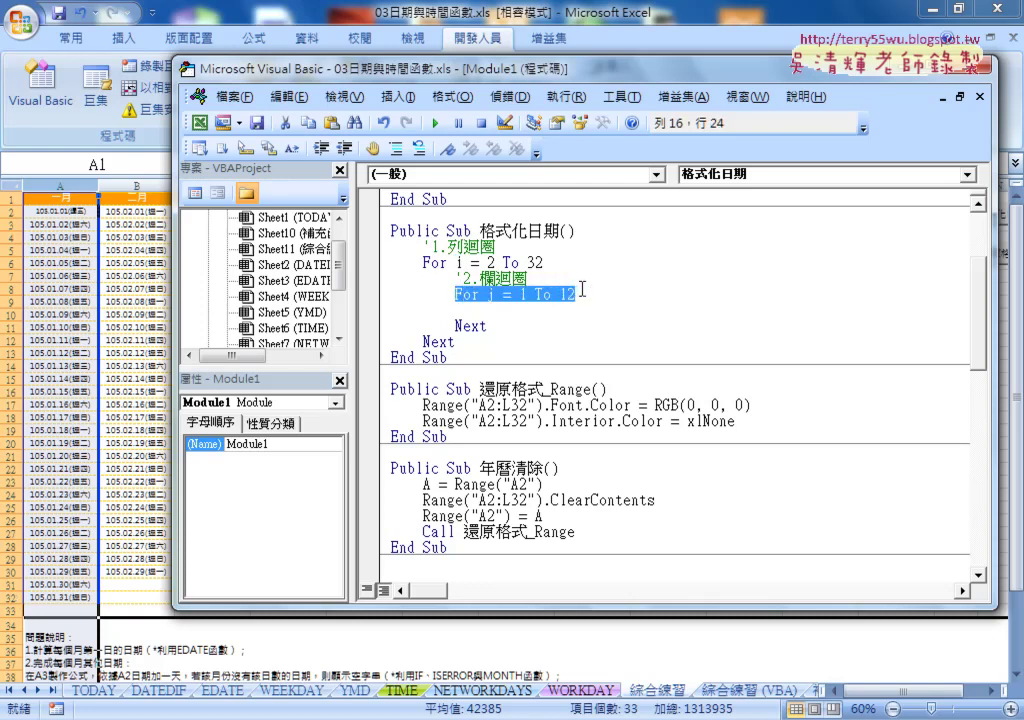
{"action": "left_click", "coordinate": [455, 293]}
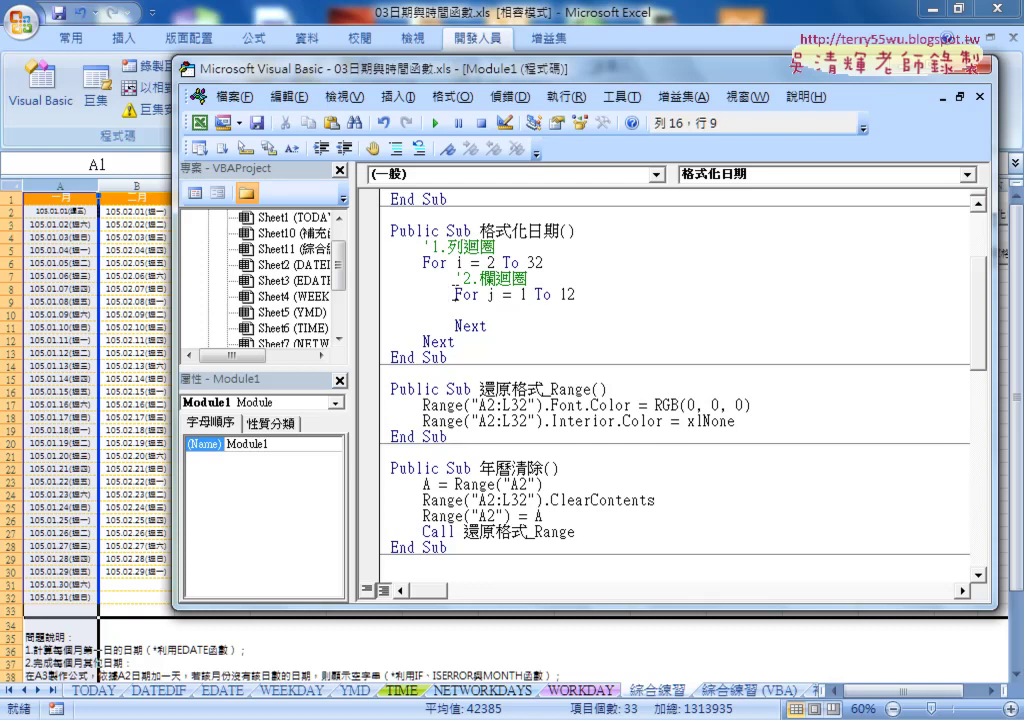
{"action": "left_click_drag", "start_coordinate": [455, 294], "coordinate": [424, 294]}
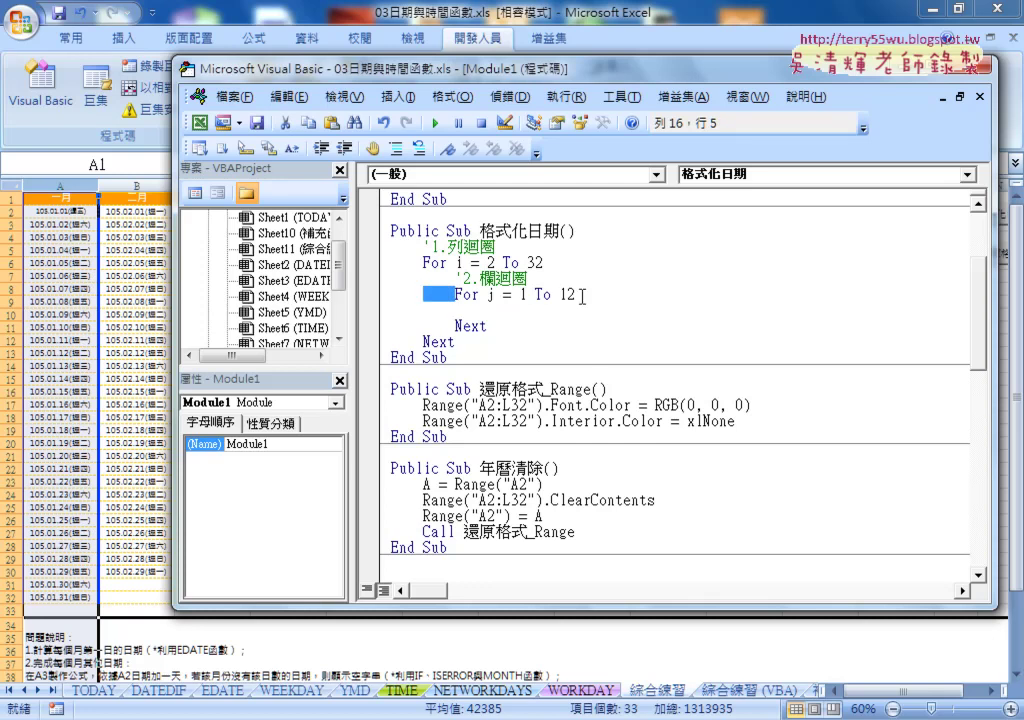
{"action": "left_click_drag", "start_coordinate": [489, 327], "coordinate": [365, 296]}
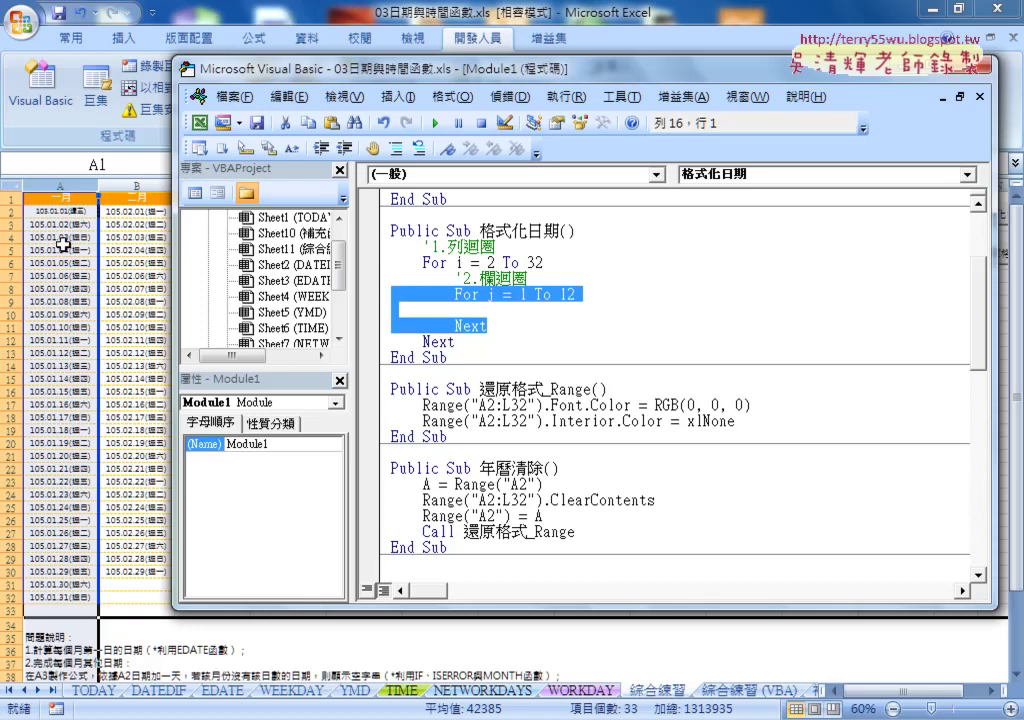
{"action": "mouse_move", "coordinate": [487, 326]}
{"action": "left_mouse_down"}
{"action": "mouse_move", "coordinate": [430, 318]}
{"action": "mouse_move", "coordinate": [381, 284]}
{"action": "left_mouse_up"}
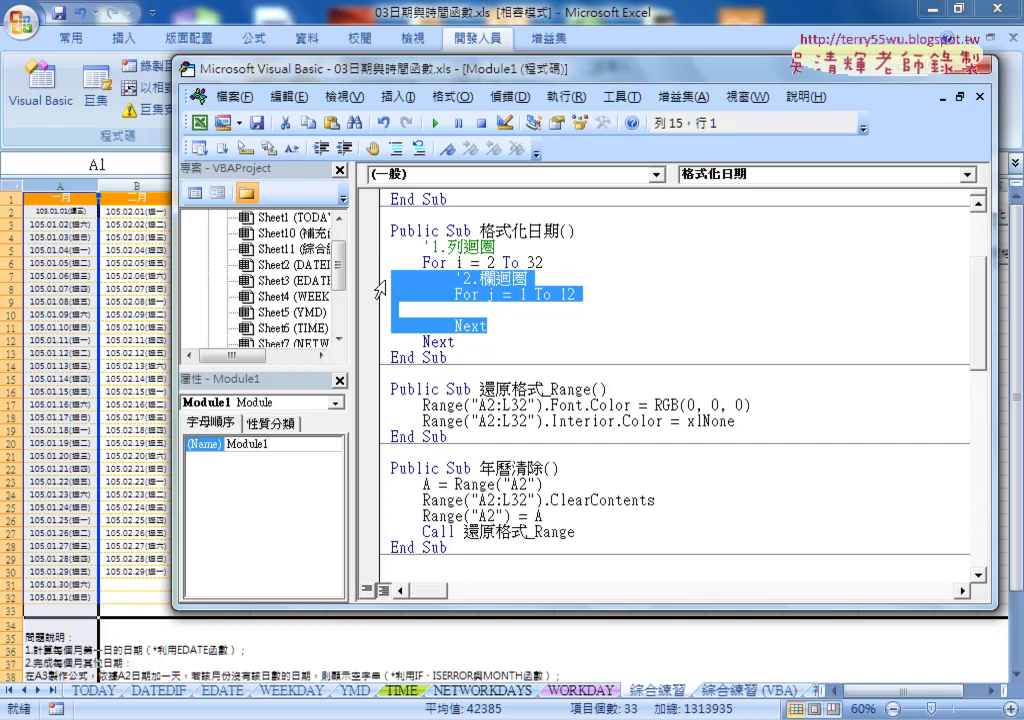
{"action": "key", "text": "Delete"}
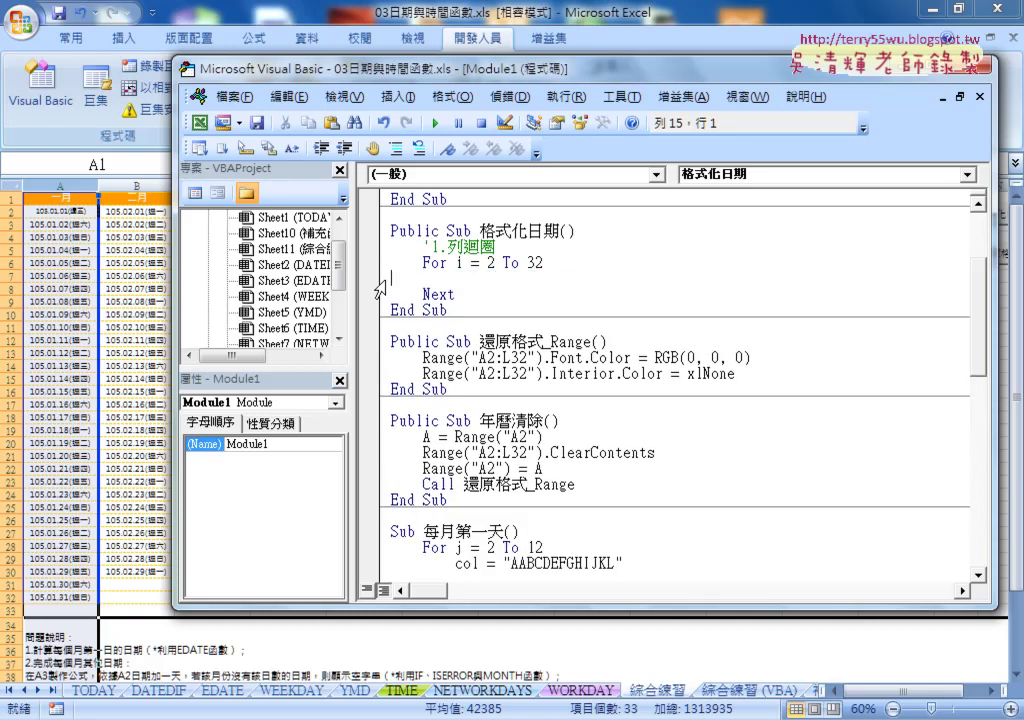
- Paste the column loop inside the For i = 2 To 32 loop and indent its blank line
{"action": "key", "text": "Tab"}
{"action": "key", "text": "Tab"}
{"action": "mouse_move", "coordinate": [60, 211]}
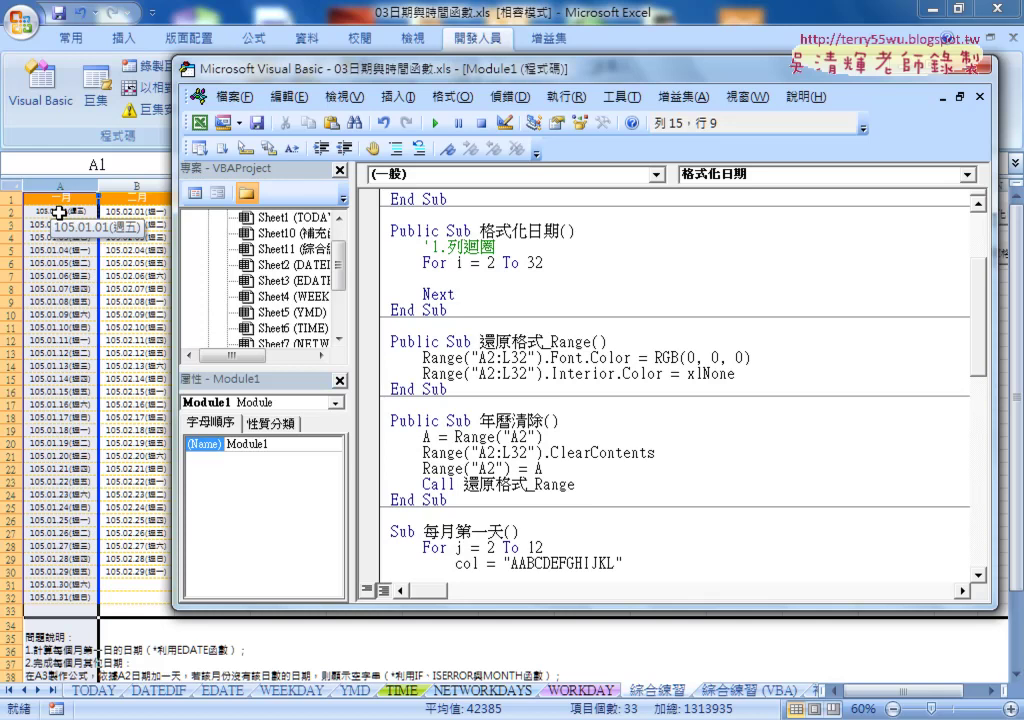
{"action": "key", "text": "ctrl+v"}
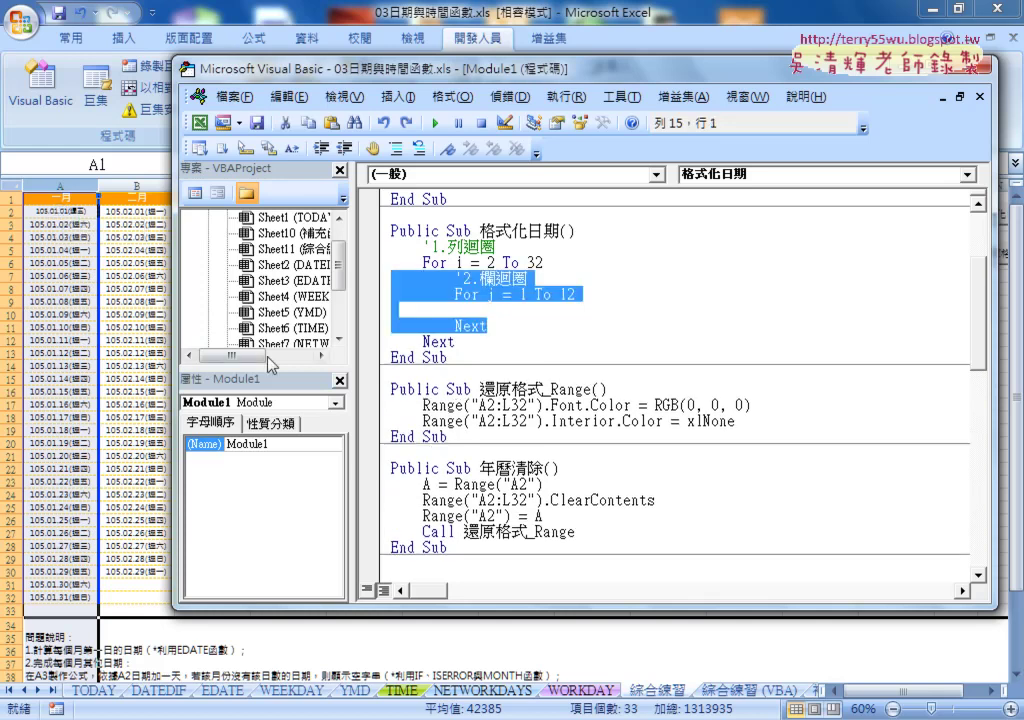
{"action": "left_click", "coordinate": [514, 305]}
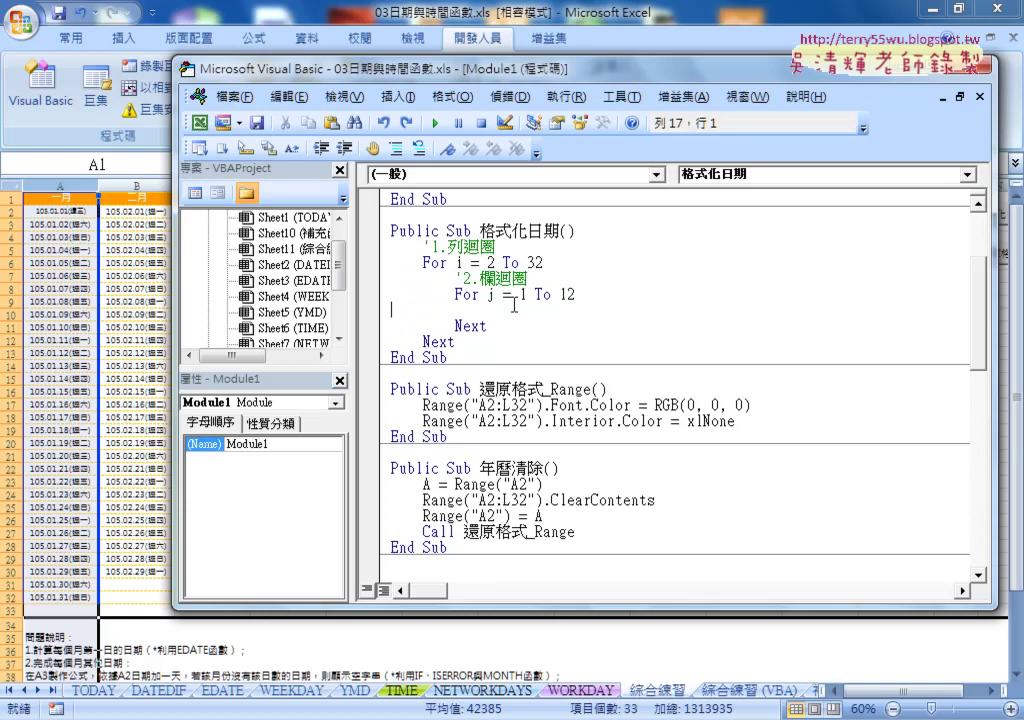
{"action": "key", "text": "Tab"}
{"action": "key", "text": "Tab"}
{"action": "key", "text": "Tab"}
{"action": "left_click", "coordinate": [528, 330]}
- Inside the column loop, write the condition if weekday(cells(i,j))=7
{"action": "left_click", "coordinate": [55, 213]}
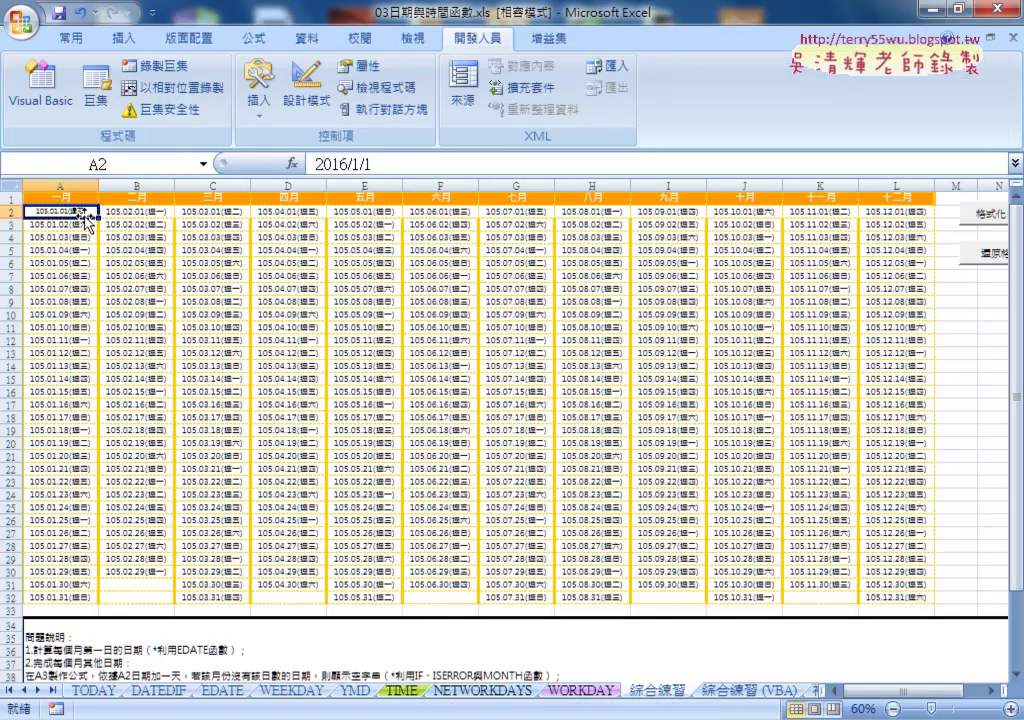
{"action": "left_click", "coordinate": [39, 95]}
{"action": "left_click", "coordinate": [500, 310]}
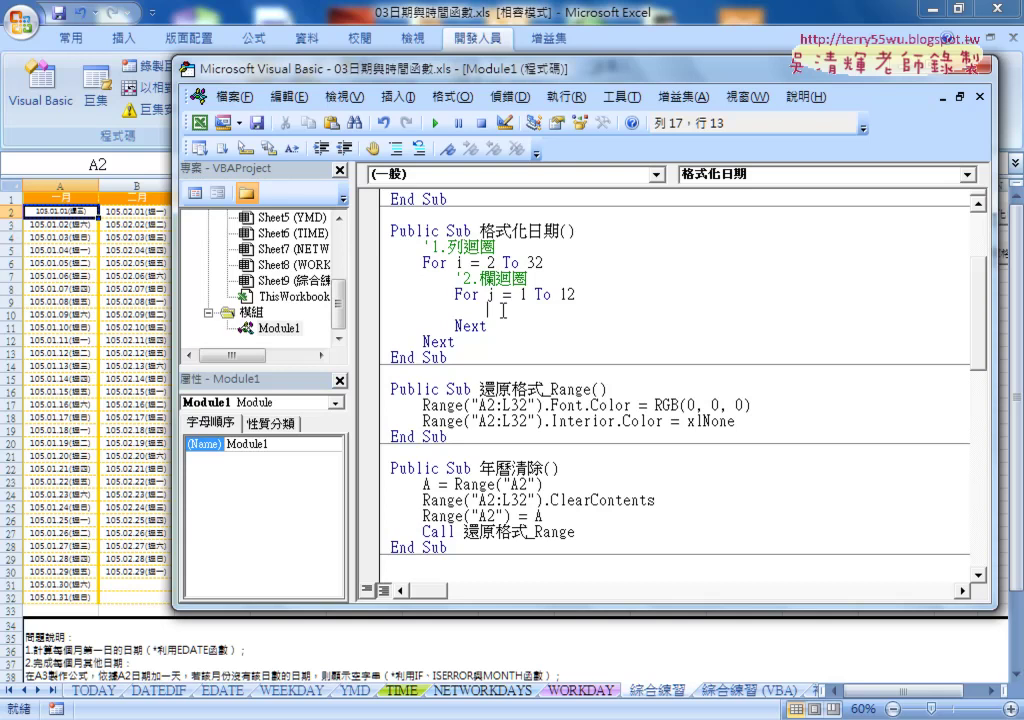
{"action": "type", "text": "if "}
{"action": "type", "text": "cell"}
{"action": "type", "text": "s("}
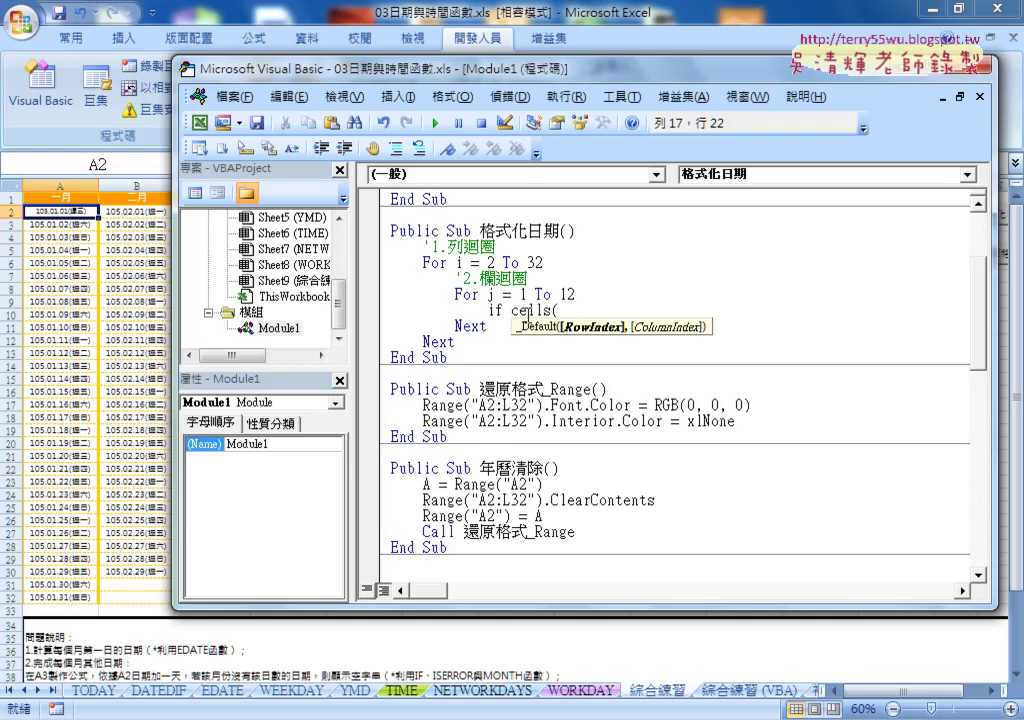
{"action": "type", "text": "i,"}
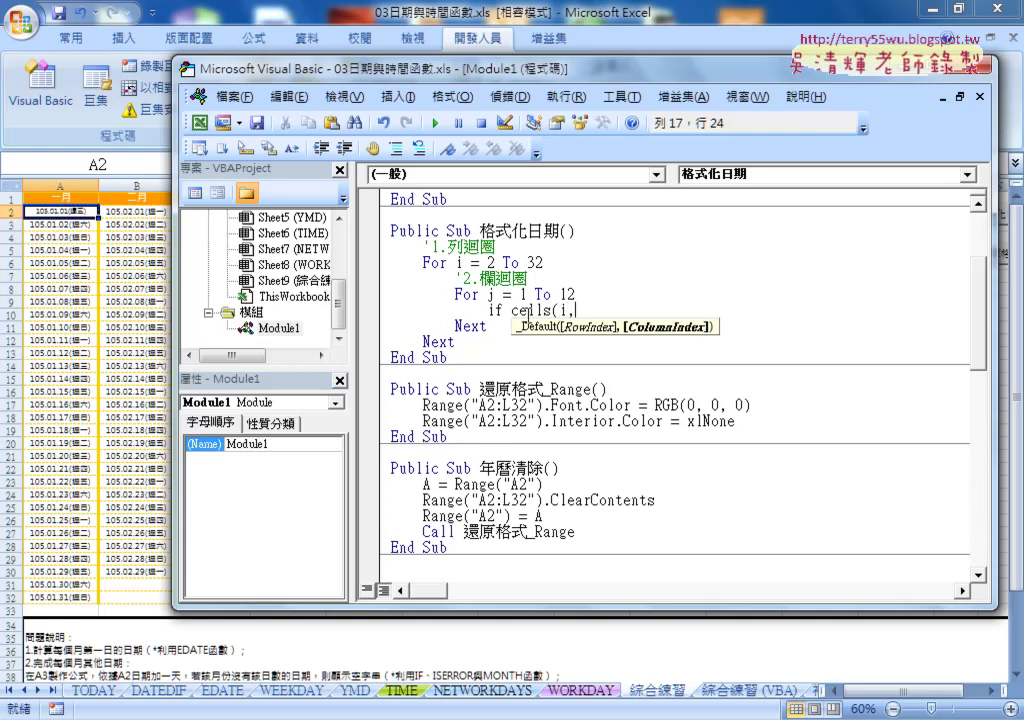
{"action": "type", "text": "j"}
{"action": "type", "text": ")"}
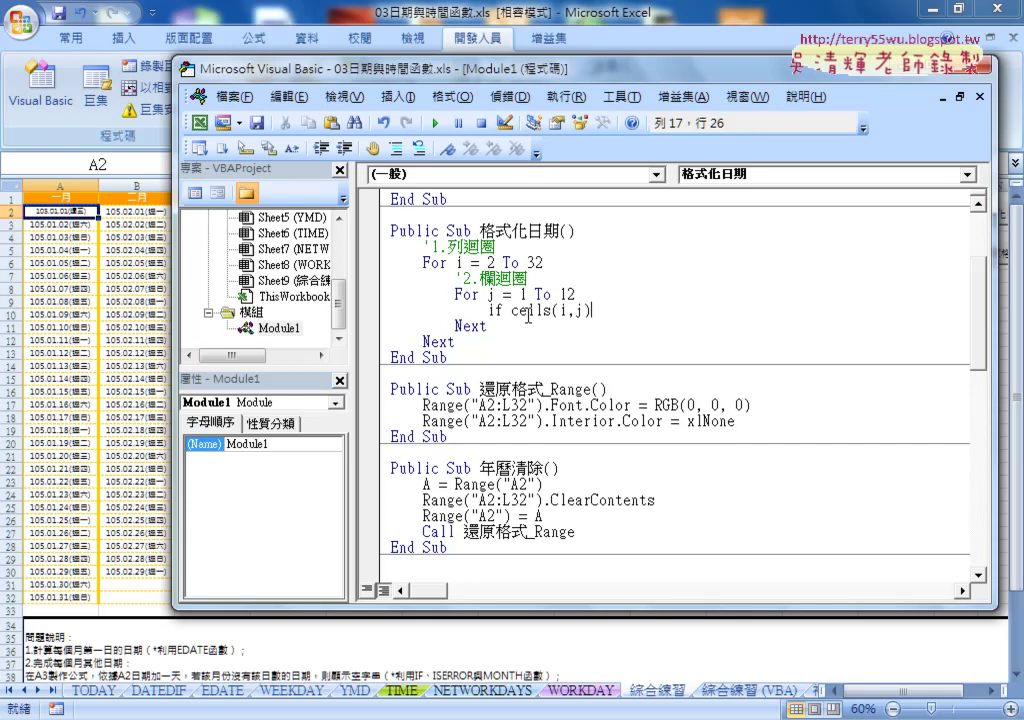
{"action": "key", "text": "Left"}
{"action": "left_click", "coordinate": [528, 316]}
{"action": "key", "text": "Left"}
{"action": "key", "text": "Left"}
{"action": "type", "text": "w"}
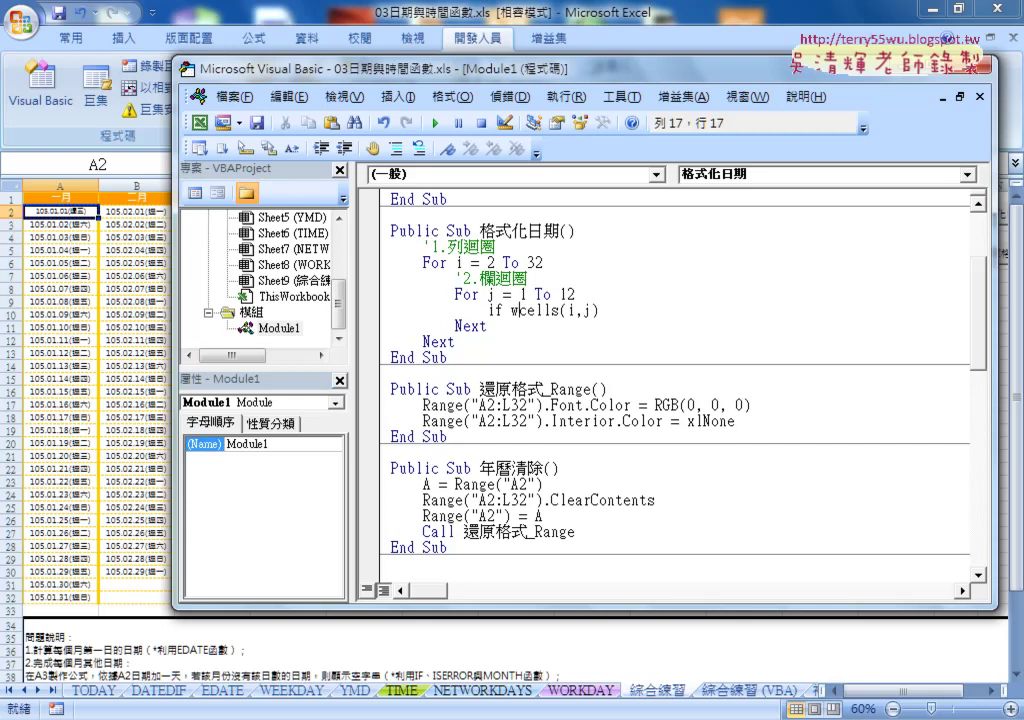
{"action": "type", "text": "eek"}
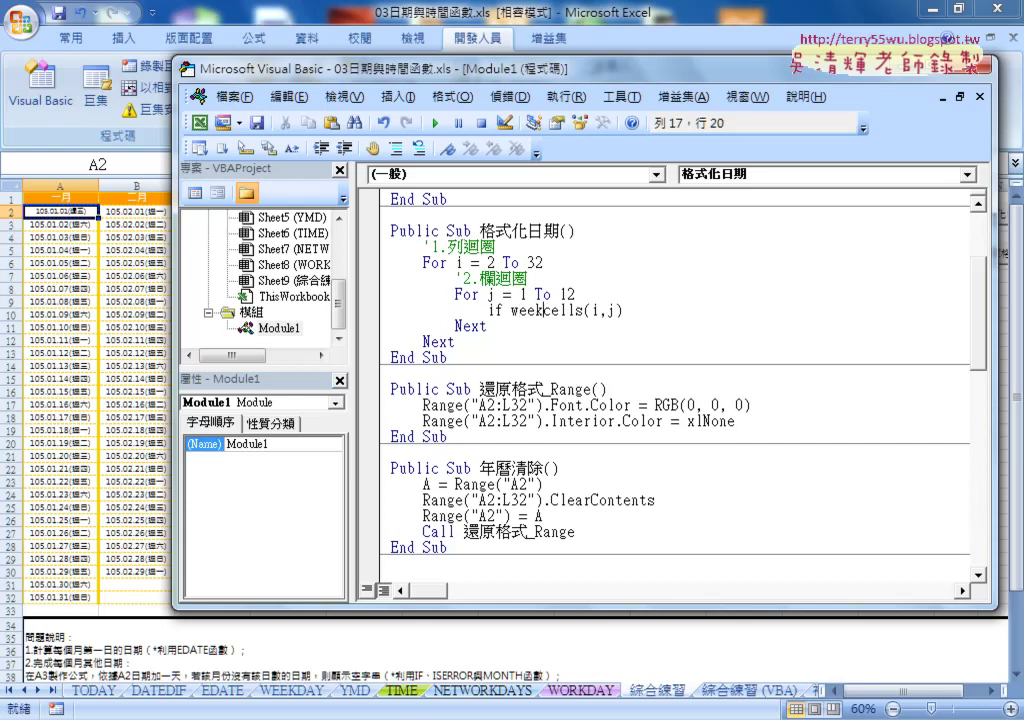
{"action": "type", "text": "day"}
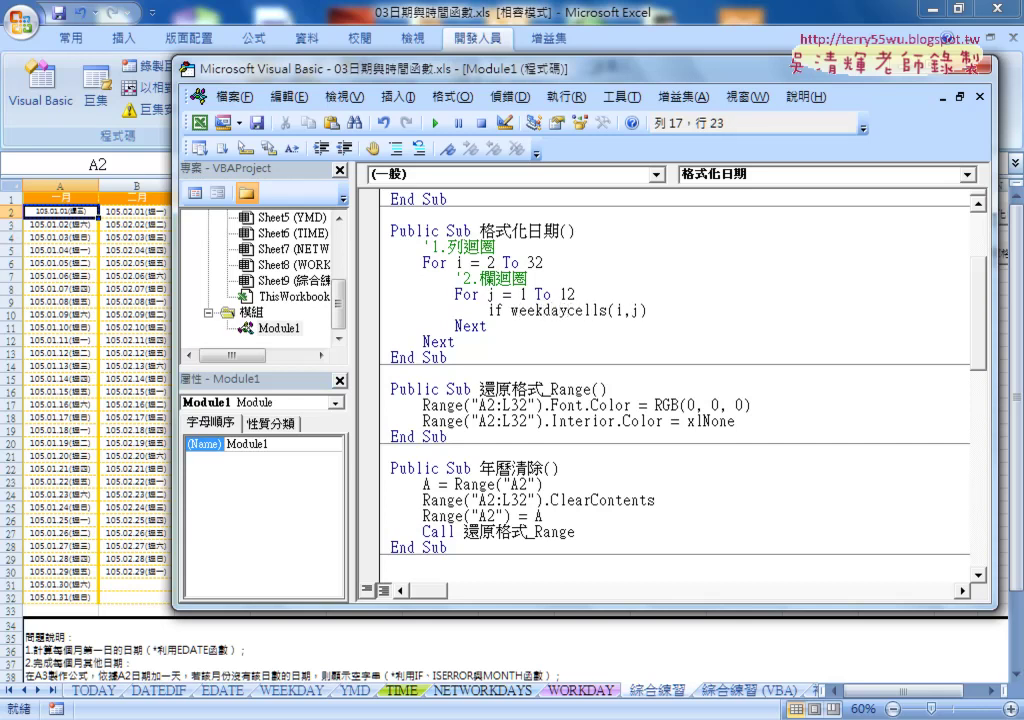
{"action": "type", "text": "("}
{"action": "key", "text": "Right"}
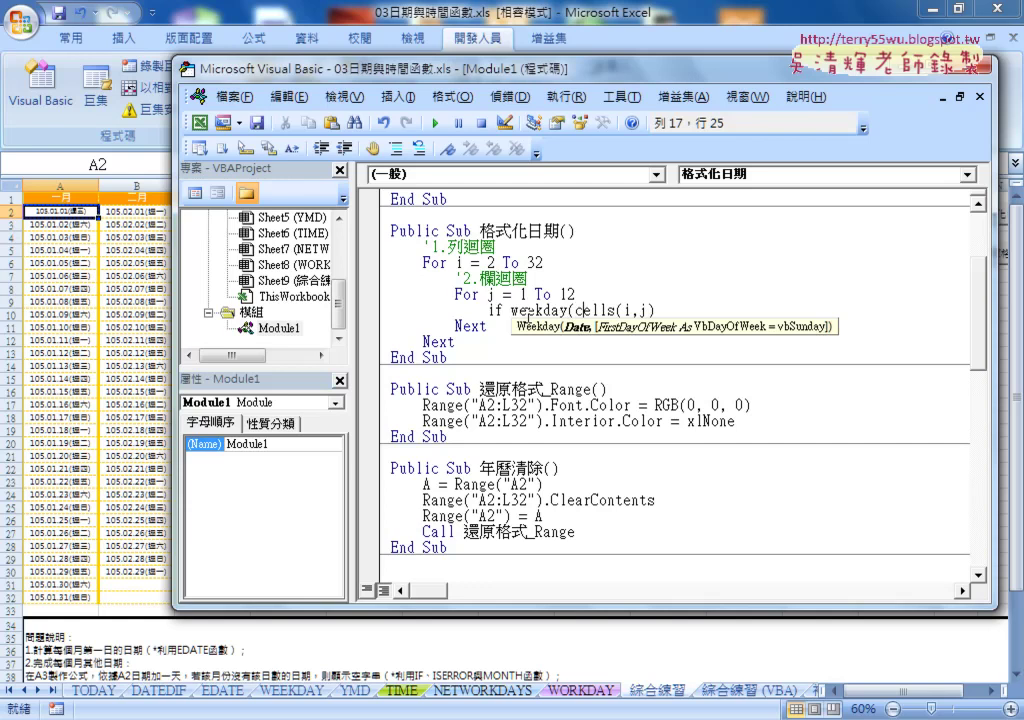
{"action": "key", "text": "Right"}
{"action": "key", "text": "Right"}
{"action": "key", "text": "Right"}
{"action": "key", "text": "Right"}
{"action": "key", "text": "Right"}
{"action": "key", "text": "Right"}
{"action": "key", "text": "Right"}
{"action": "type", "text": ")="}
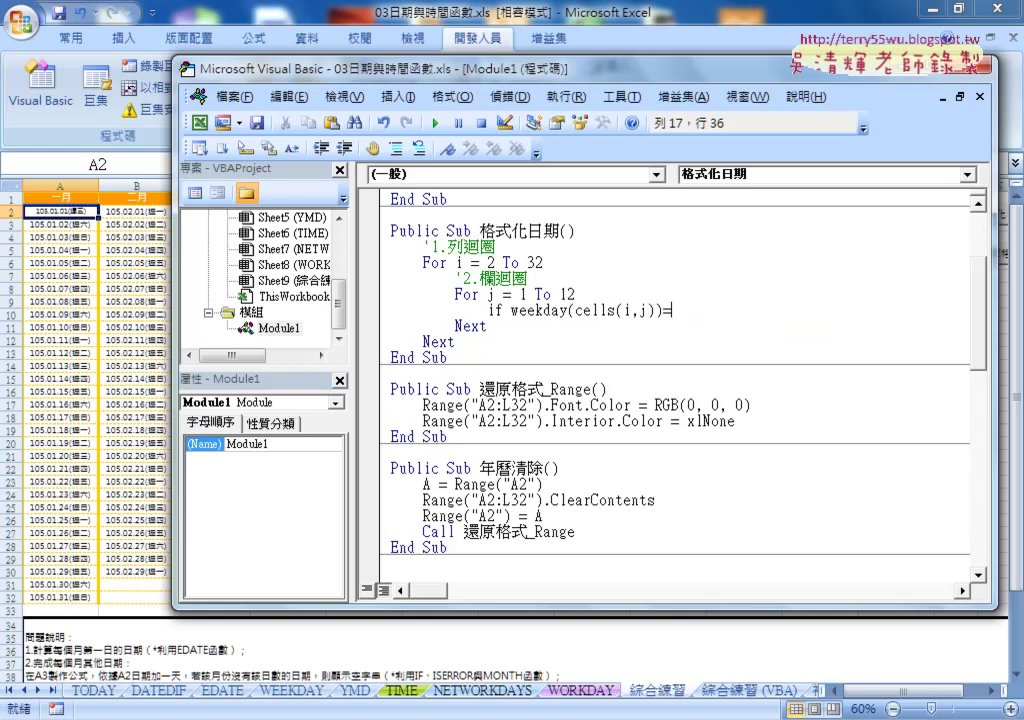
{"action": "type", "text": "7"}
{"action": "type", "text": " t"}
- Complete the If…Then…End If block with Cells(i, j).Font.Color = RGB(0, 255, 0)
{"action": "type", "text": "n"}
{"action": "key", "text": "Return"}
{"action": "key", "text": "Return"}
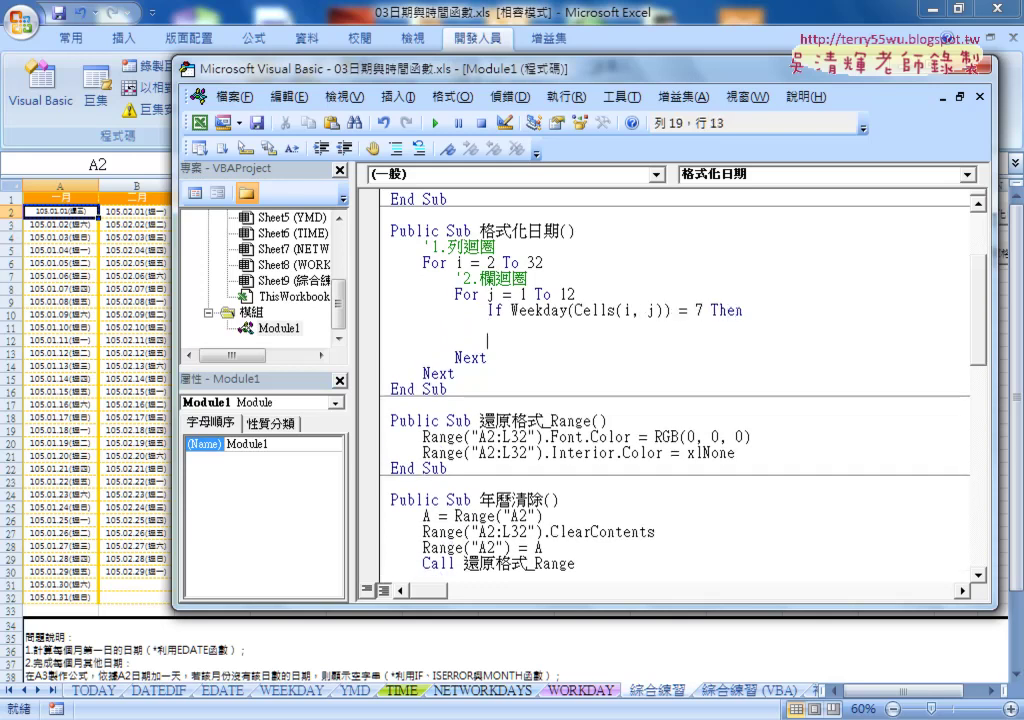
{"action": "type", "text": "end i"}
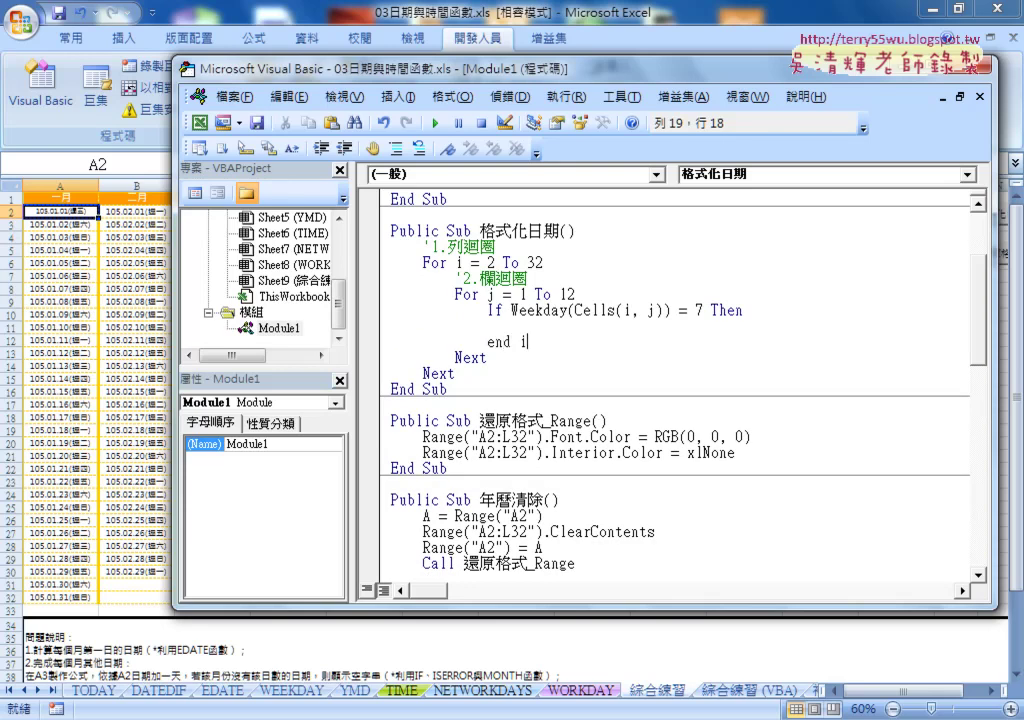
{"action": "type", "text": "f"}
{"action": "key", "text": "Up"}
{"action": "type", "text": "c"}
{"action": "type", "text": "e"}
{"action": "key", "text": "BackSpace"}
{"action": "key", "text": "BackSpace"}
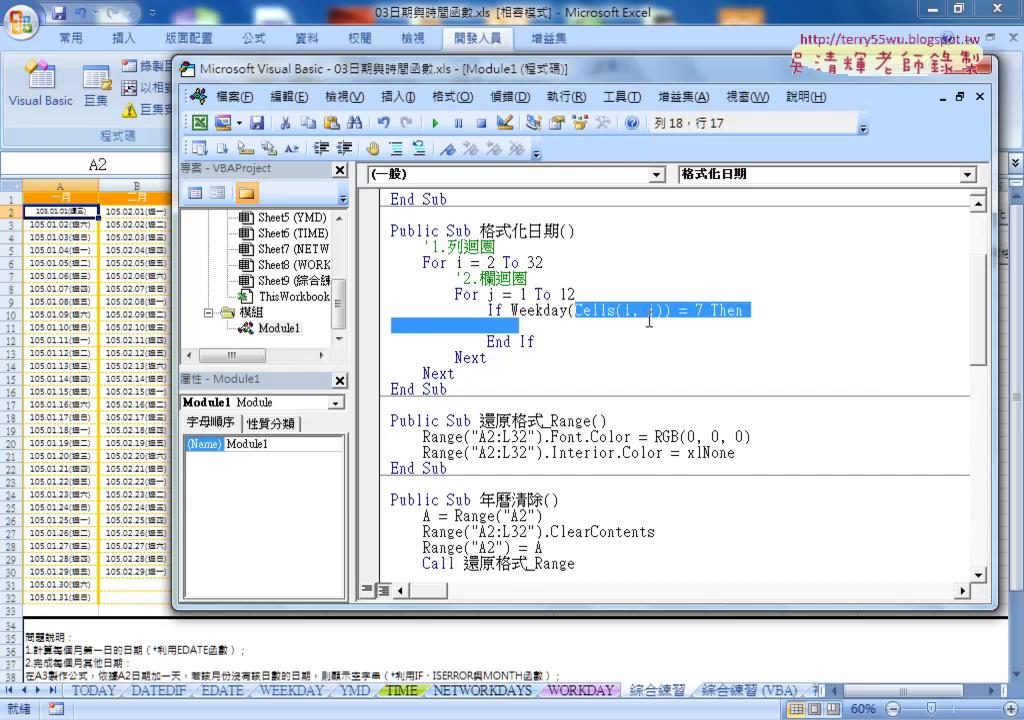
{"action": "mouse_move", "coordinate": [575, 311]}
{"action": "left_mouse_down"}
{"action": "mouse_move", "coordinate": [661, 312]}
{"action": "mouse_move", "coordinate": [592, 333]}
{"action": "left_mouse_up"}
{"action": "type", "text": ")"}
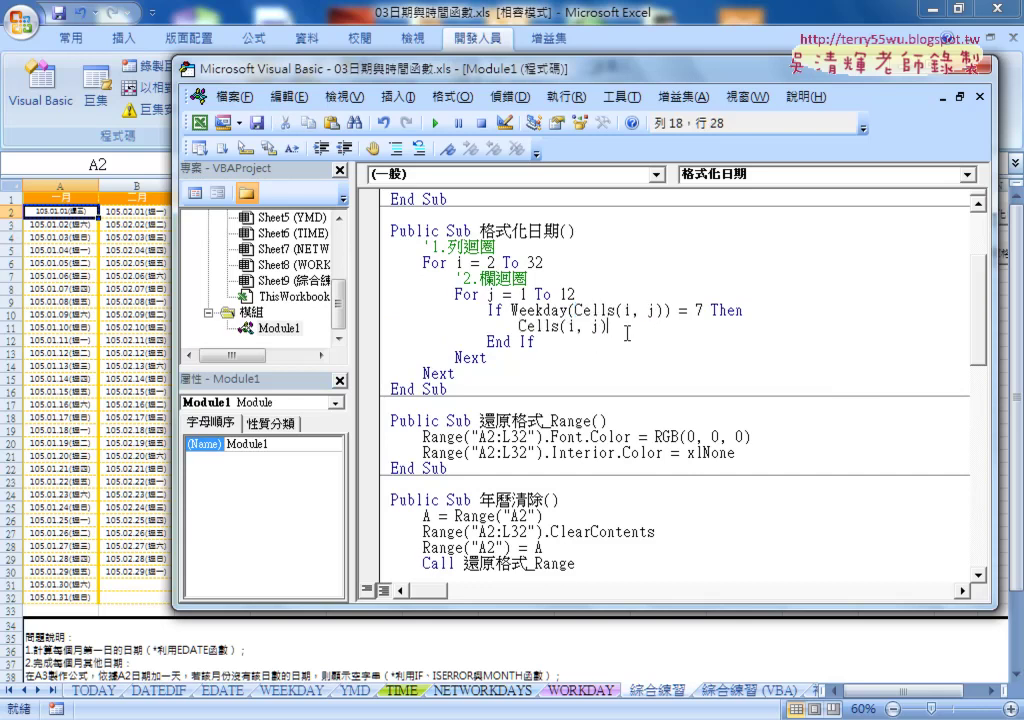
{"action": "type", "text": ".f"}
{"action": "type", "text": "ont."}
{"action": "type", "text": "colo"}
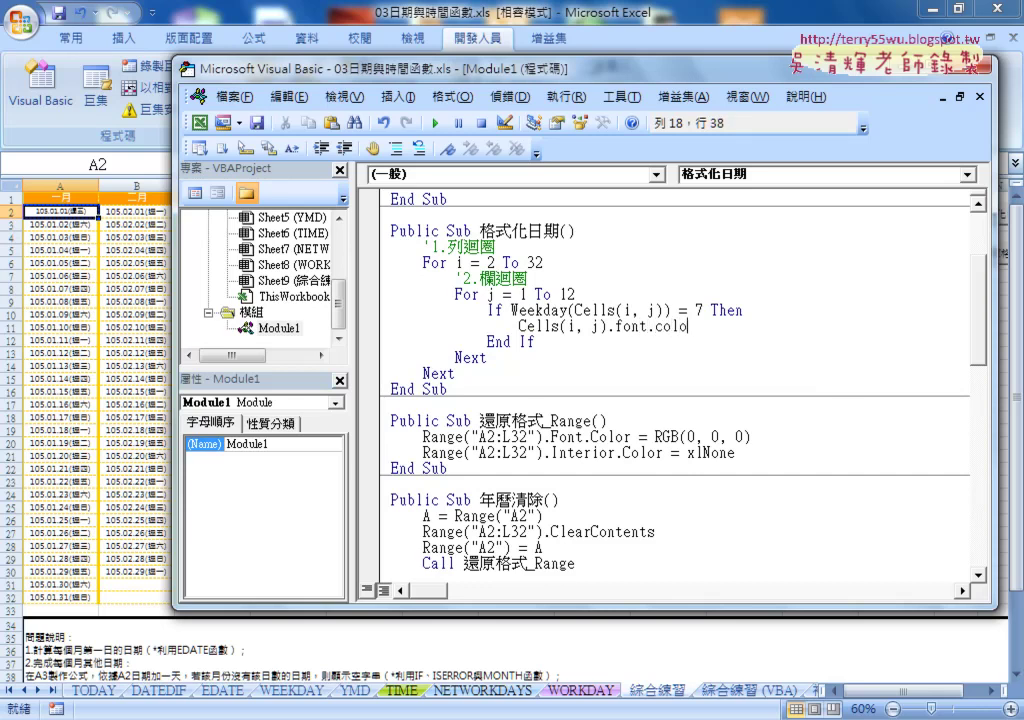
{"action": "type", "text": "r="}
{"action": "type", "text": "r"}
{"action": "type", "text": "gb("}
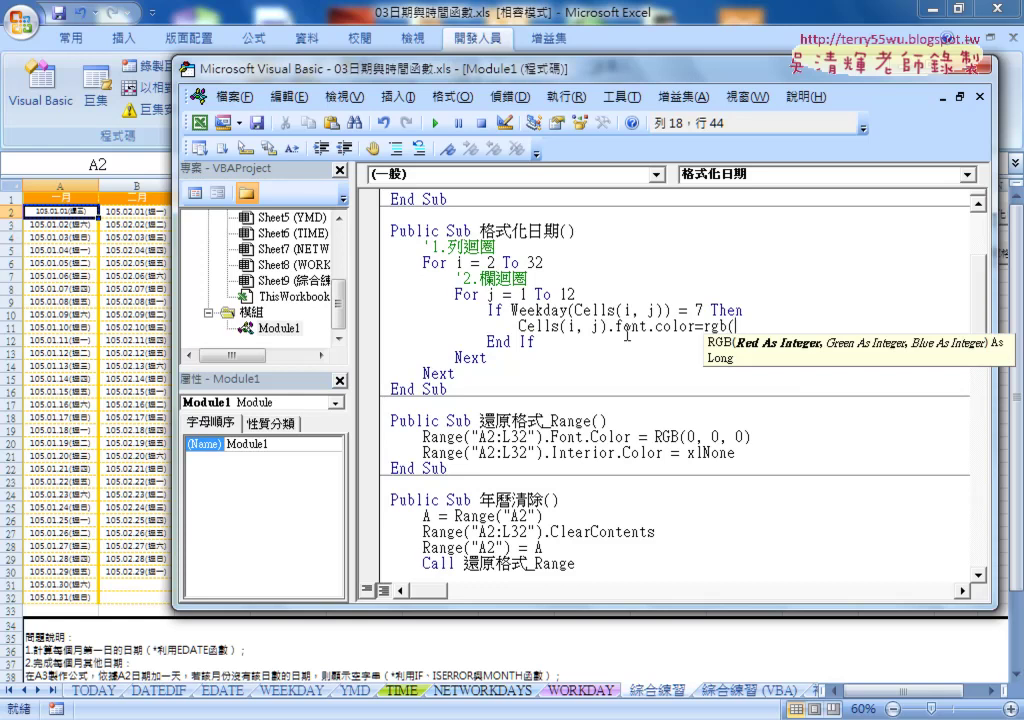
{"action": "type", "text": "0,2"}
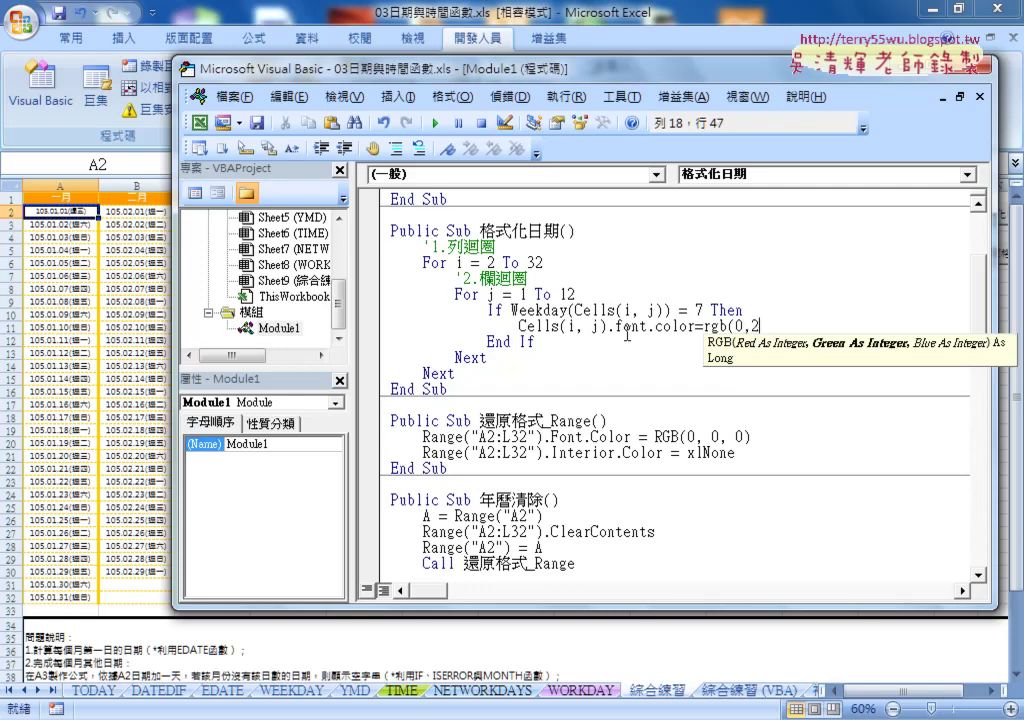
{"action": "type", "text": "55,0"}
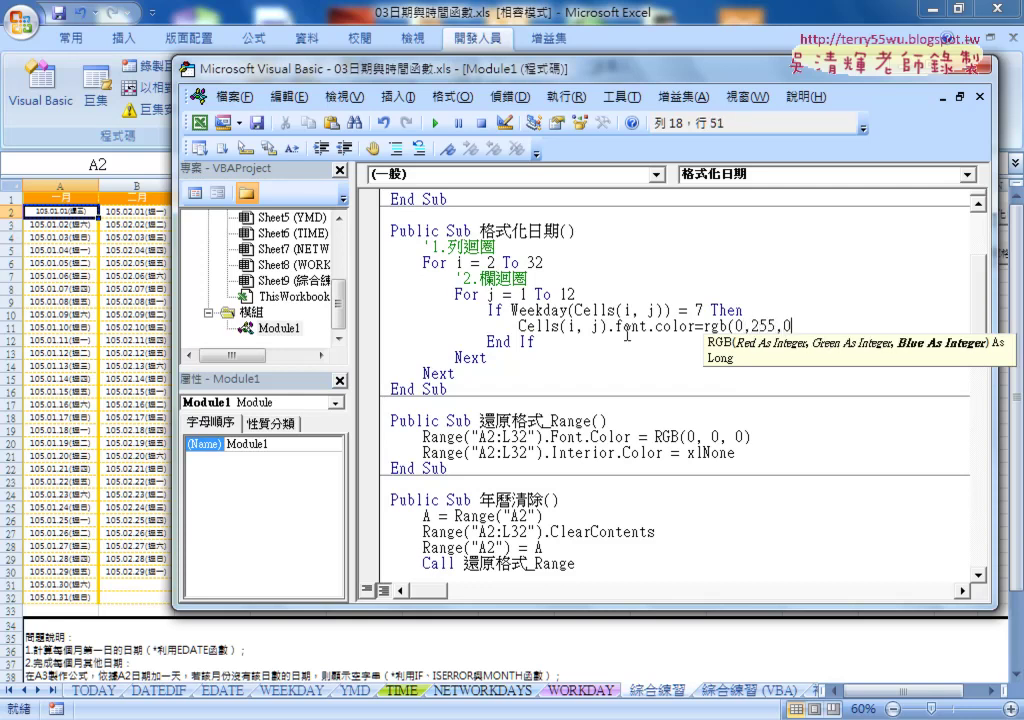
{"action": "type", "text": ")"}
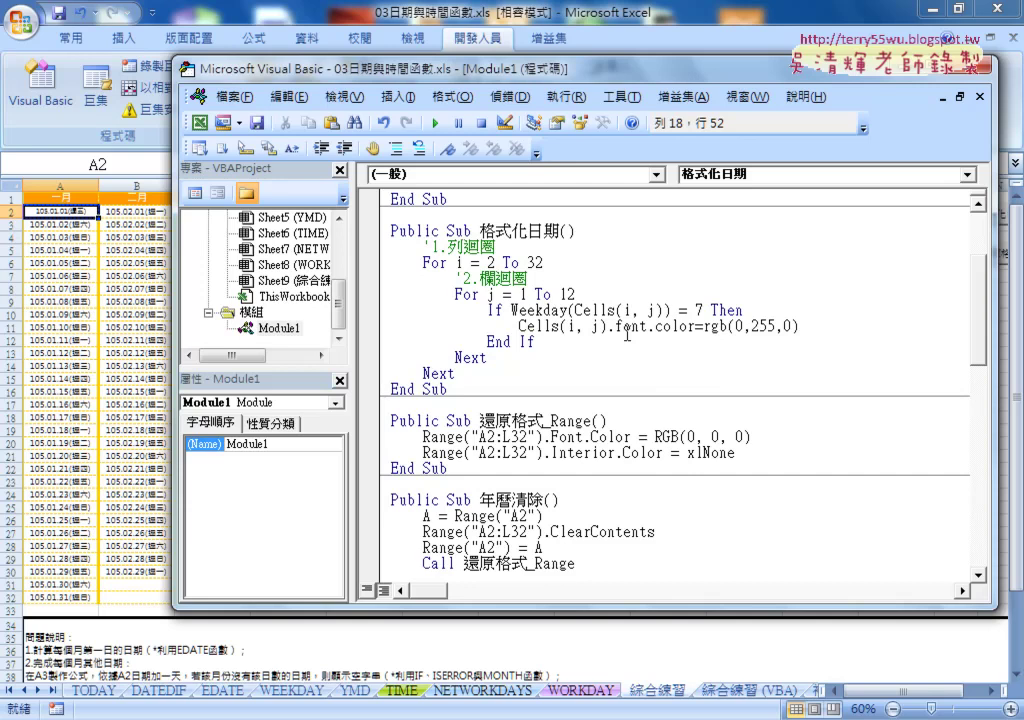
{"action": "key", "text": "Return"}
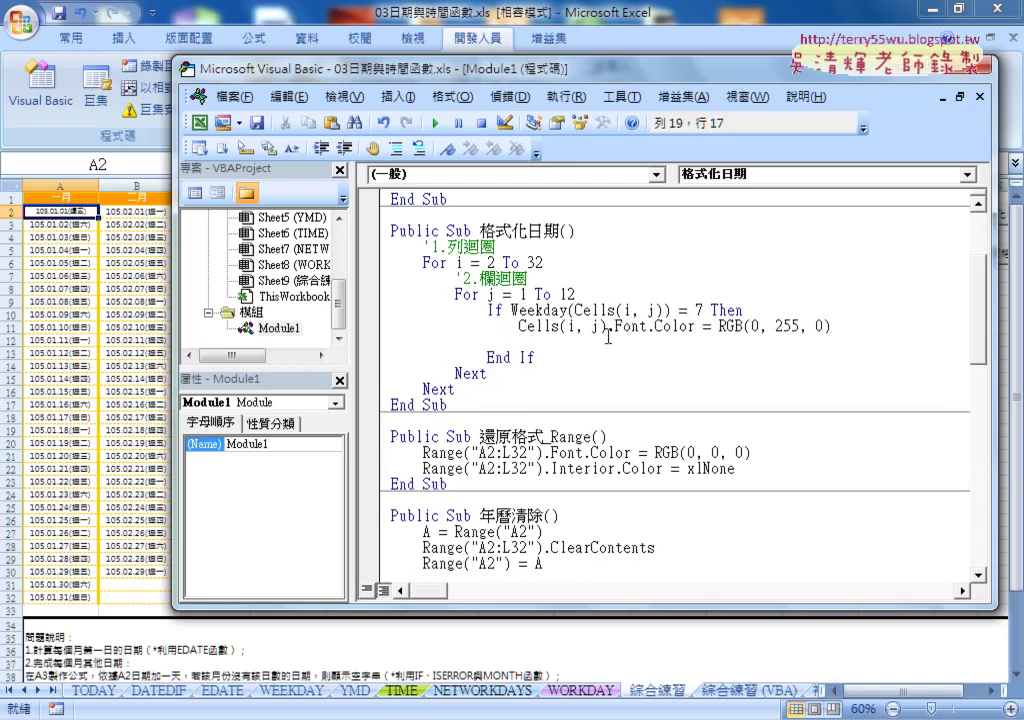
- Start a Cells.Interior.Color line below the font colour line
{"action": "double_click", "coordinate": [525, 327]}
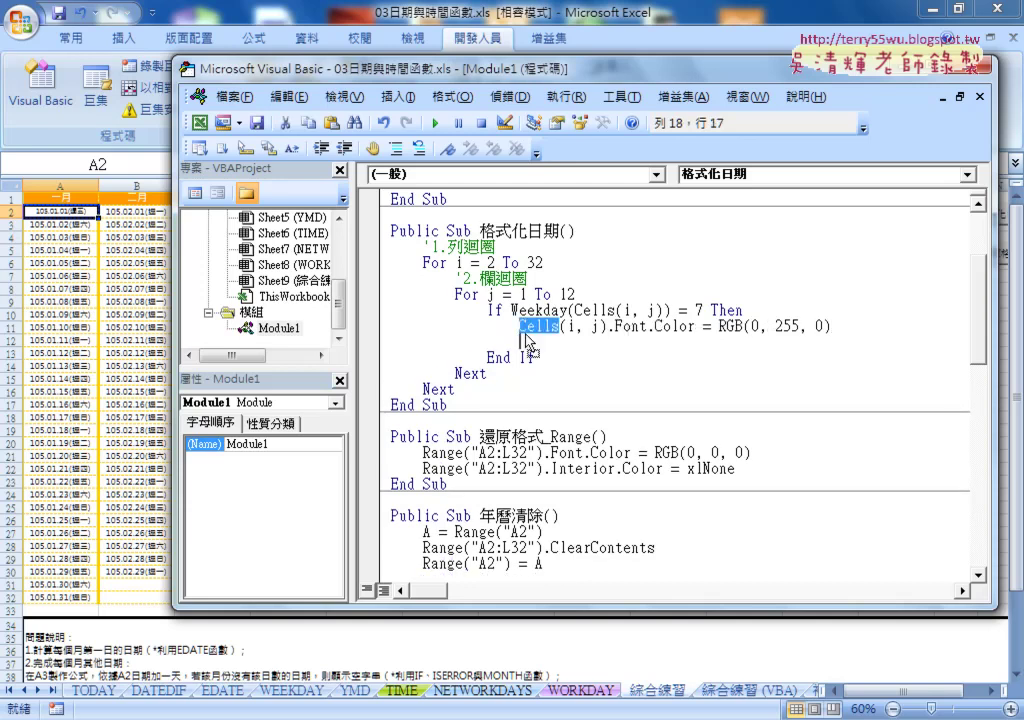
{"action": "key", "text": "ctrl+c"}
{"action": "left_click", "coordinate": [532, 341]}
{"action": "key", "text": "ctrl+v"}
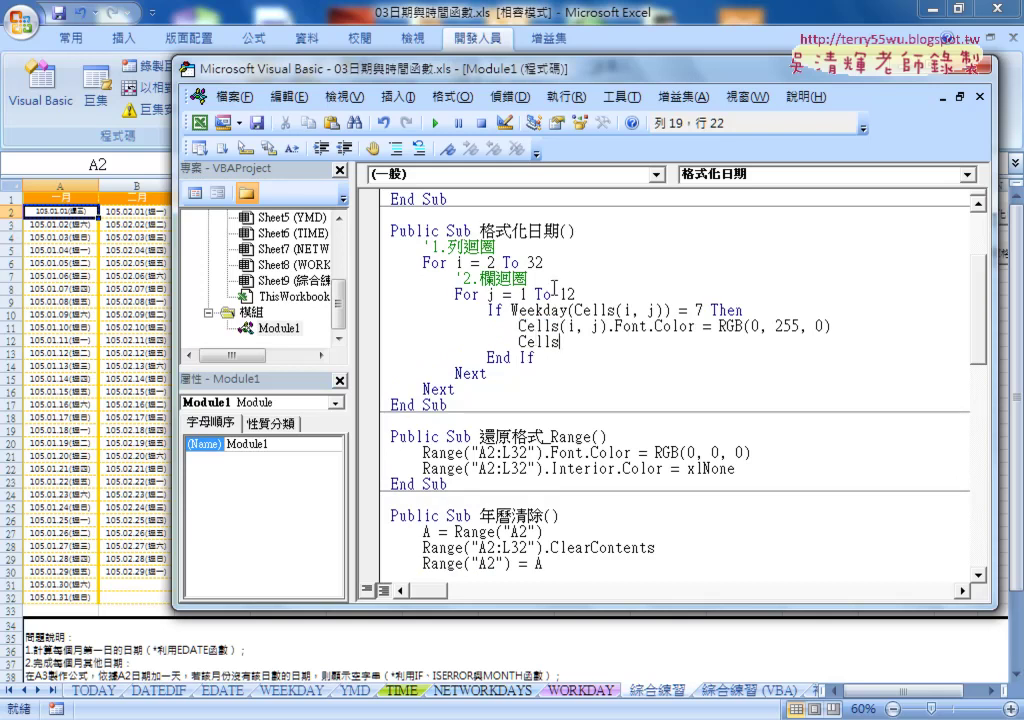
{"action": "type", "text": ".in"}
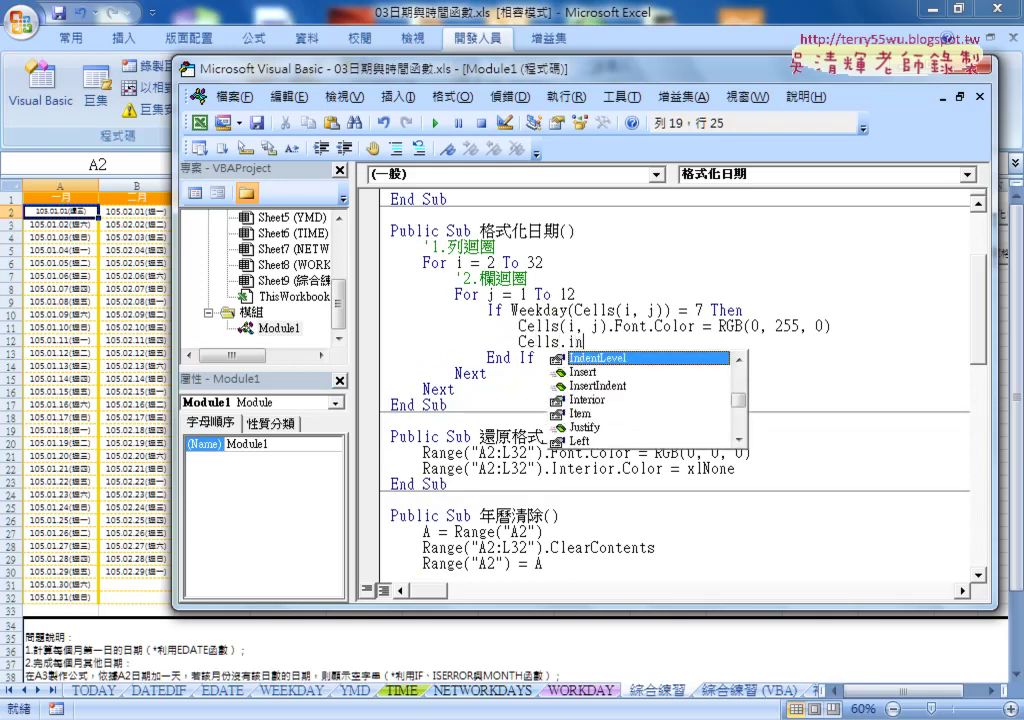
{"action": "key", "text": "Down"}
{"action": "key", "text": "Down"}
{"action": "key", "text": "Down"}
{"action": "key", "text": "Tab"}
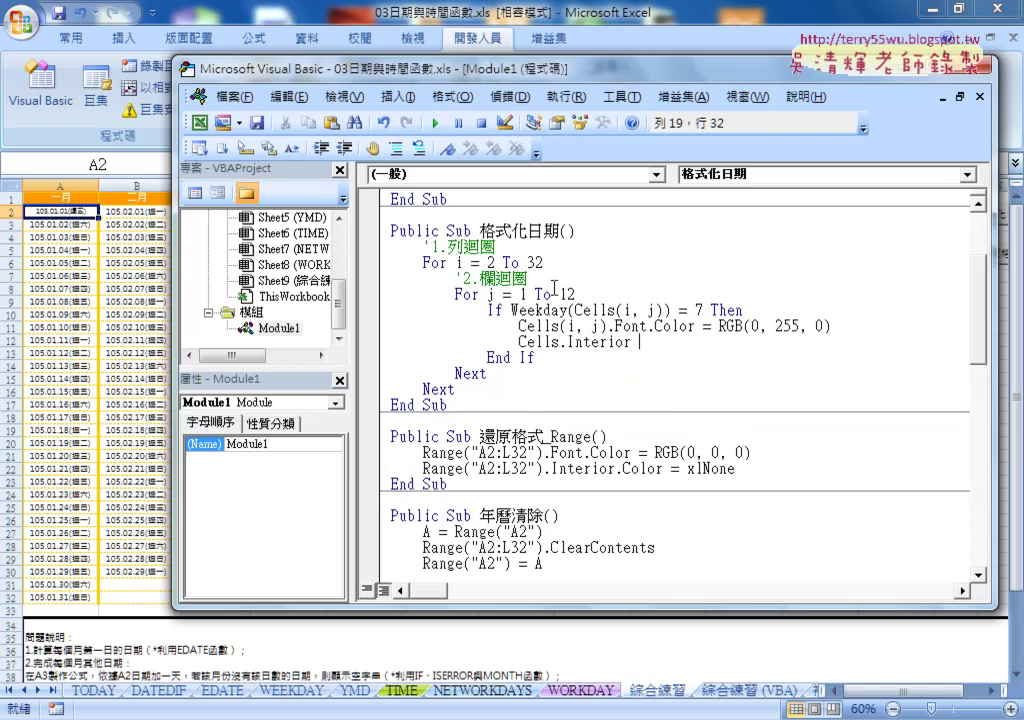
{"action": "type", "text": ".c"}
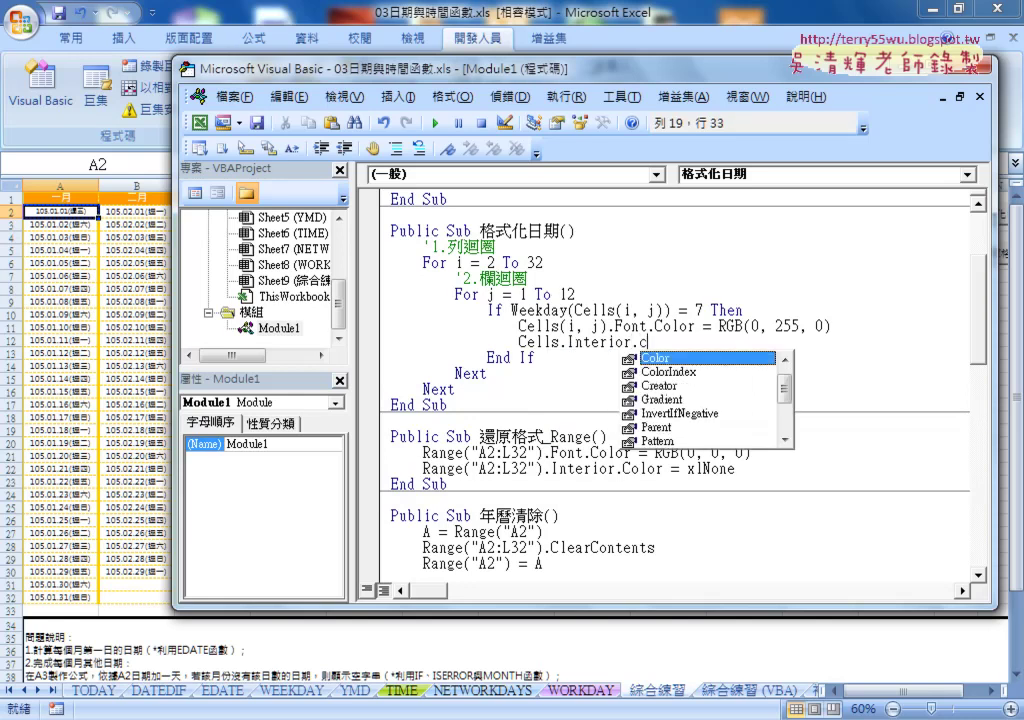
{"action": "key", "text": "space"}
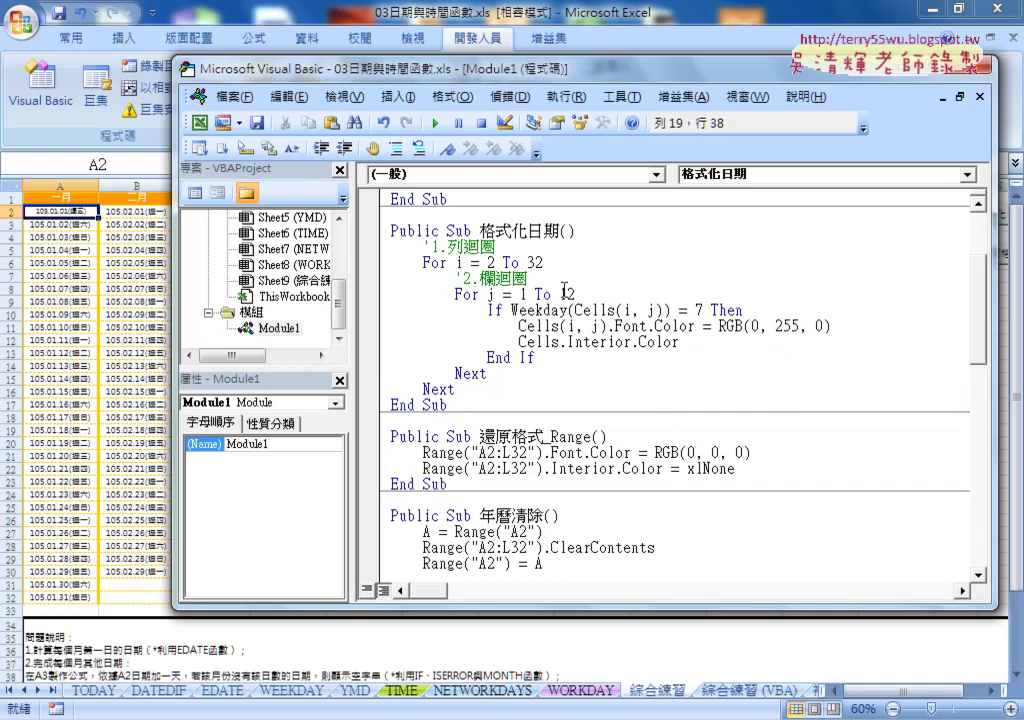
- Copy '= RGB(0, 255, 0)' and '(i, j)' onto the Interior.Color line
{"action": "left_click", "coordinate": [821, 326]}
{"action": "mouse_move", "coordinate": [831, 326]}
{"action": "left_mouse_down"}
{"action": "mouse_move", "coordinate": [700, 326]}
{"action": "mouse_move", "coordinate": [703, 348]}
{"action": "mouse_move", "coordinate": [682, 342]}
{"action": "left_mouse_up"}
{"action": "left_click", "coordinate": [769, 366]}
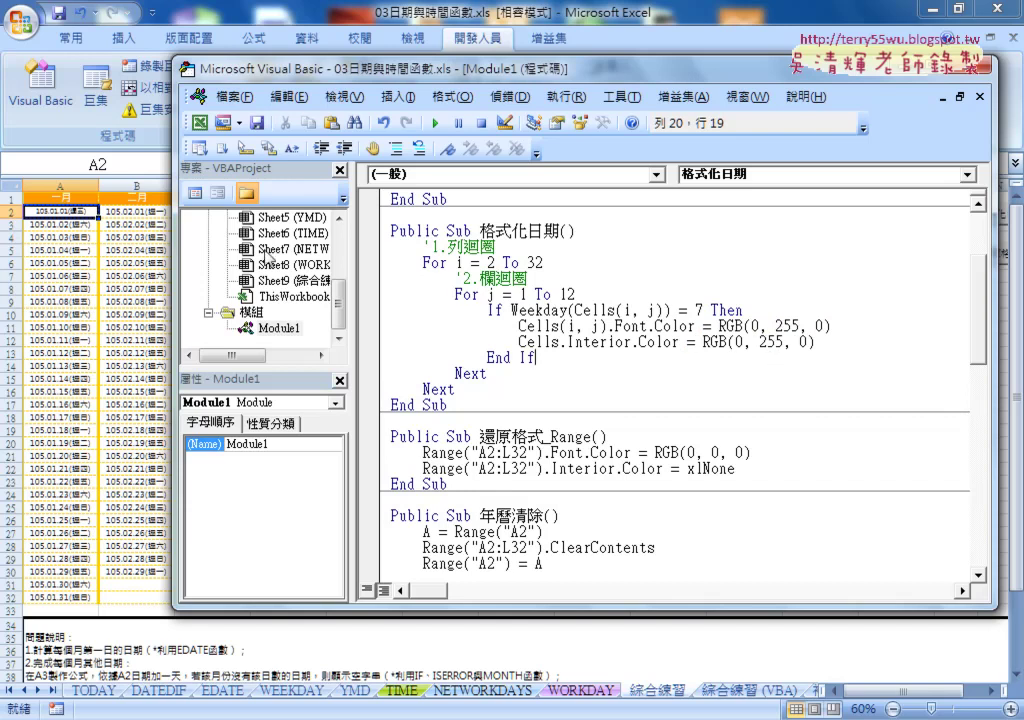
{"action": "left_click", "coordinate": [603, 325]}
{"action": "mouse_move", "coordinate": [603, 325]}
{"action": "left_mouse_down"}
{"action": "mouse_move", "coordinate": [563, 325]}
{"action": "mouse_move", "coordinate": [561, 345]}
{"action": "left_mouse_up"}
{"action": "left_click", "coordinate": [622, 357]}
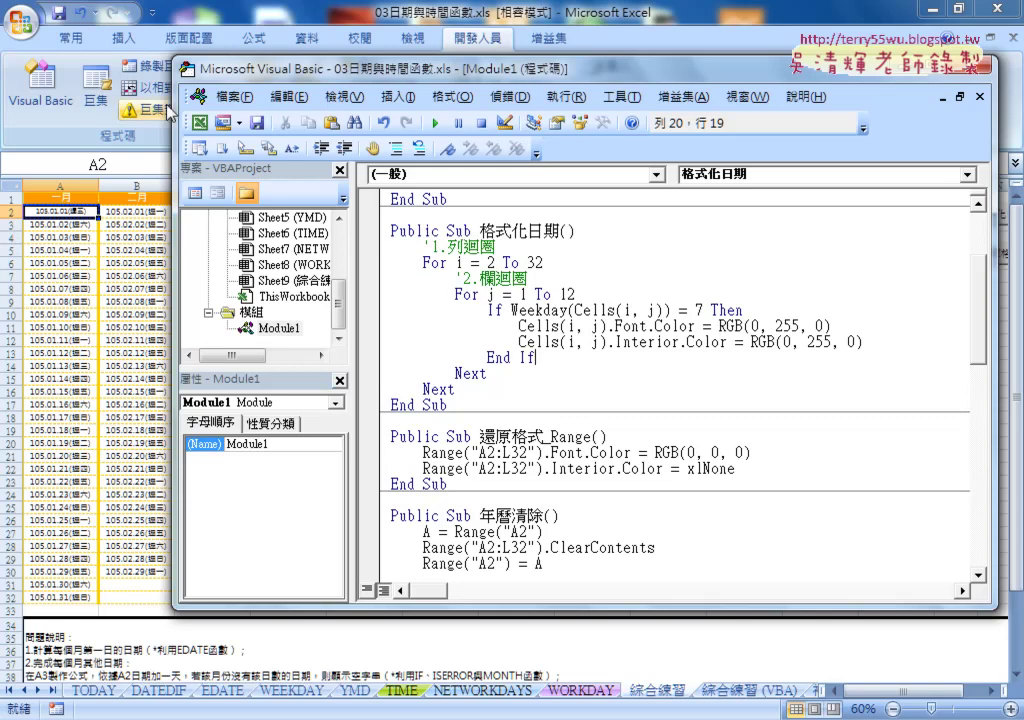
- On the calendar sheet, open Fill Color > More Colors > Custom to read a dark green's RGB values
{"action": "left_click", "coordinate": [78, 39]}
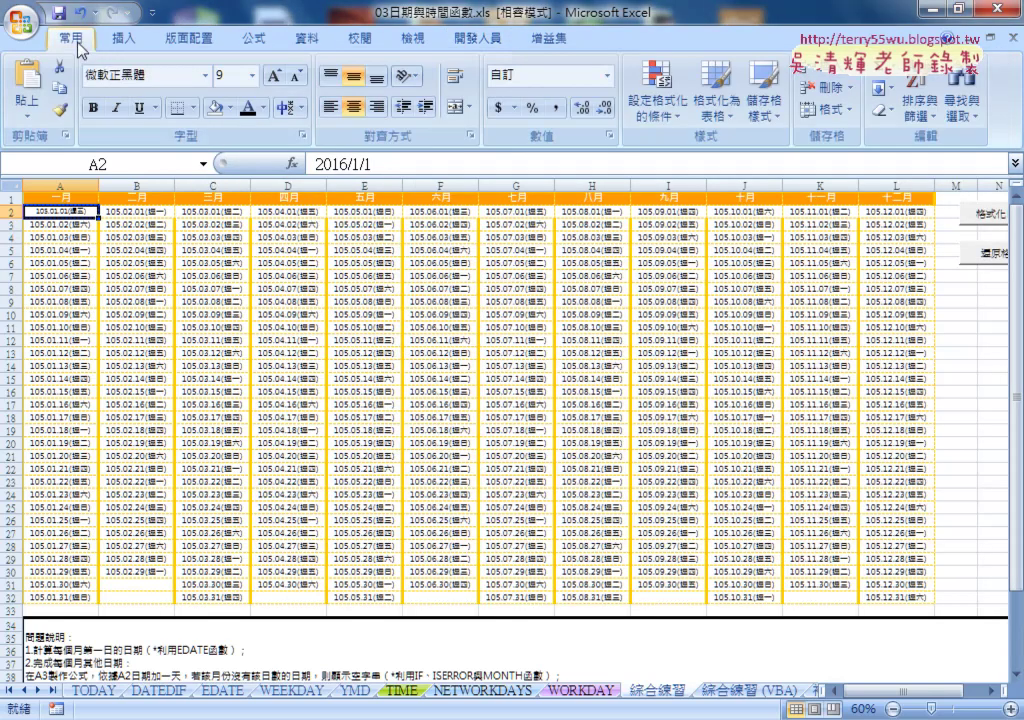
{"action": "left_click", "coordinate": [231, 107]}
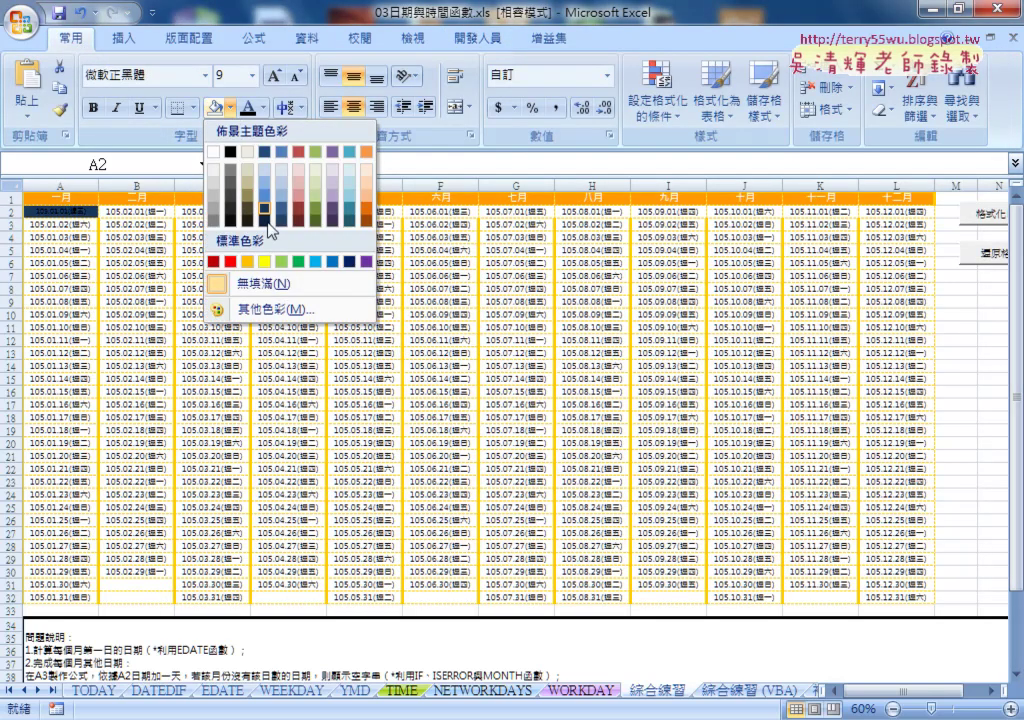
{"action": "left_click", "coordinate": [305, 312]}
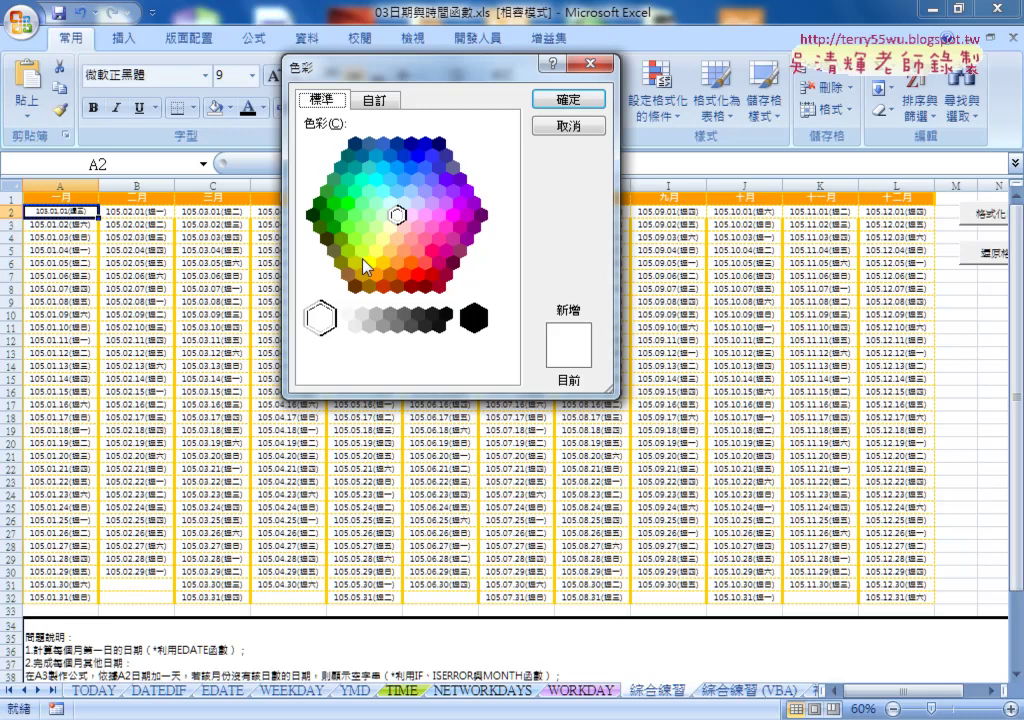
{"action": "left_click", "coordinate": [327, 216]}
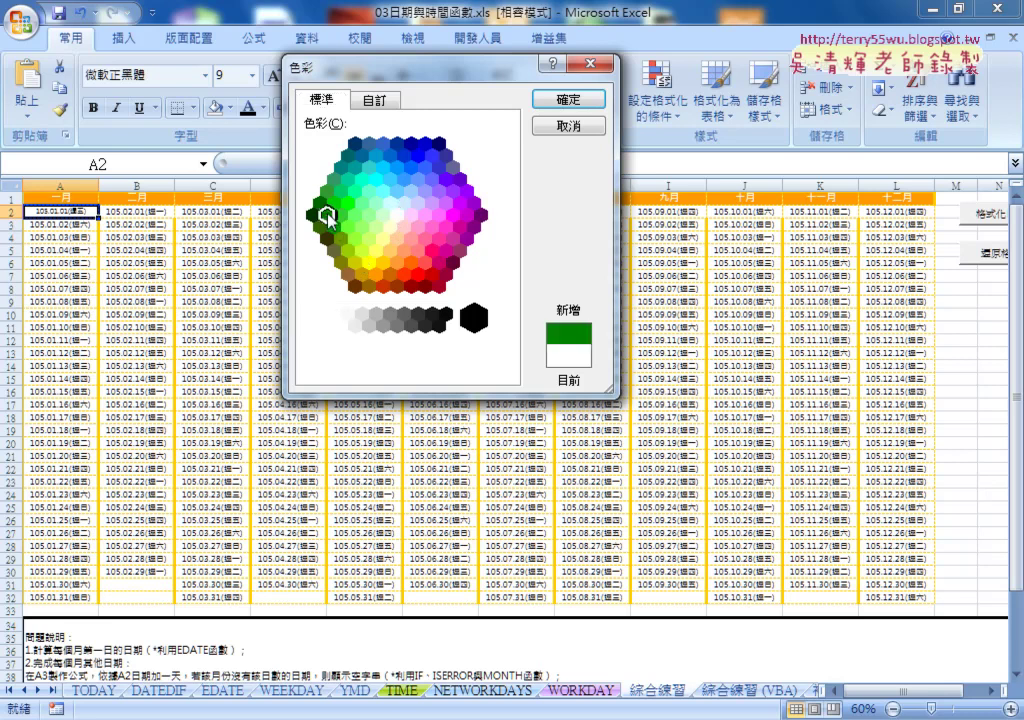
{"action": "left_click", "coordinate": [378, 101]}
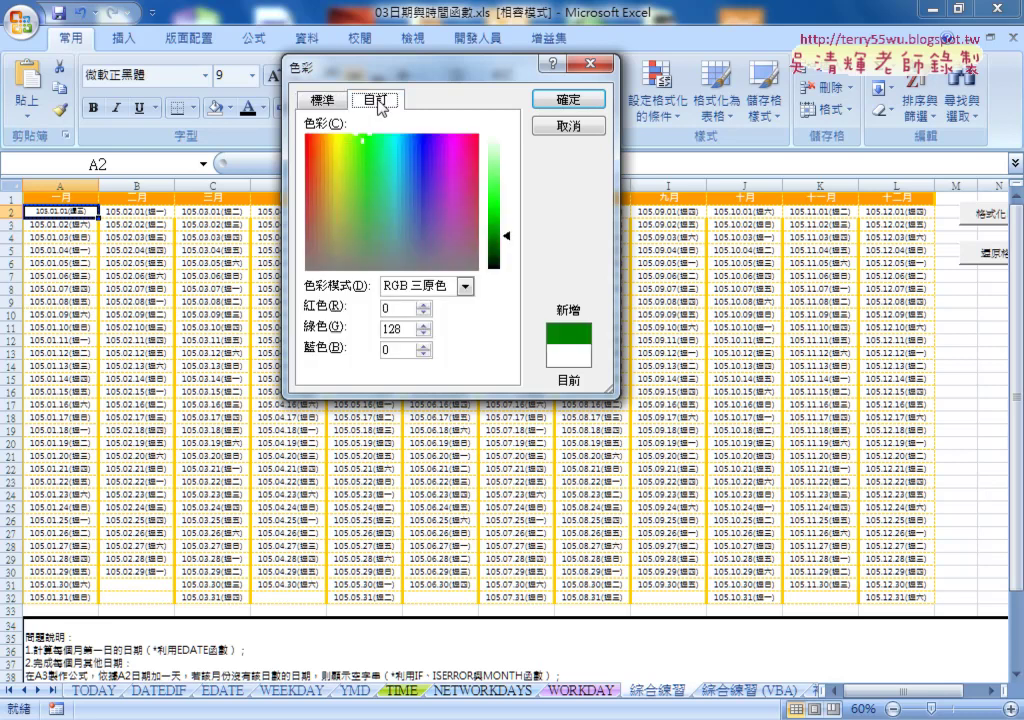
{"action": "double_click", "coordinate": [391, 328]}
{"action": "left_click", "coordinate": [386, 346]}
{"action": "double_click", "coordinate": [388, 346]}
{"action": "double_click", "coordinate": [395, 329]}
- Lighten the custom colour to a pale green around RGB 200, 255, 200
{"action": "left_click_drag", "start_coordinate": [518, 243], "coordinate": [511, 149]}
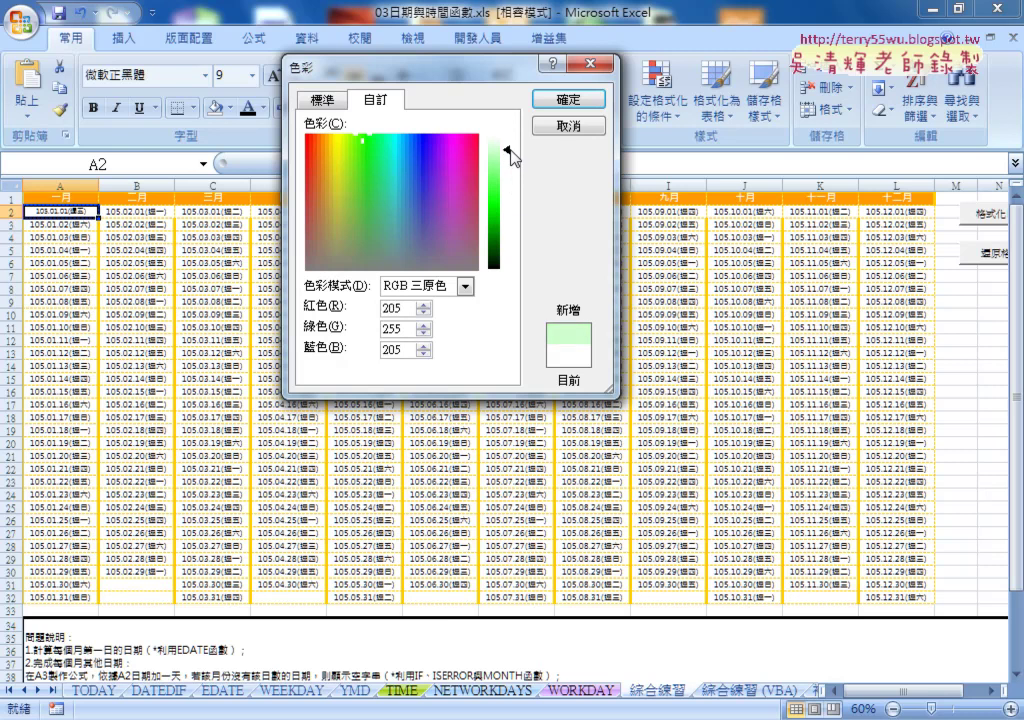
{"action": "double_click", "coordinate": [392, 328]}
{"action": "type", "text": "235"}
{"action": "type", "text": "255"}
{"action": "left_click_drag", "start_coordinate": [384, 328], "coordinate": [401, 330]}
{"action": "key", "text": "shift+Tab"}
{"action": "left_click", "coordinate": [411, 309]}
{"action": "key", "text": "BackSpace"}
{"action": "type", "text": "0"}
{"action": "left_click", "coordinate": [407, 350]}
{"action": "type", "text": "0"}
- Darken to a deep green with green value 100, then cancel the Colors dialog
{"action": "left_click_drag", "start_coordinate": [507, 170], "coordinate": [509, 249]}
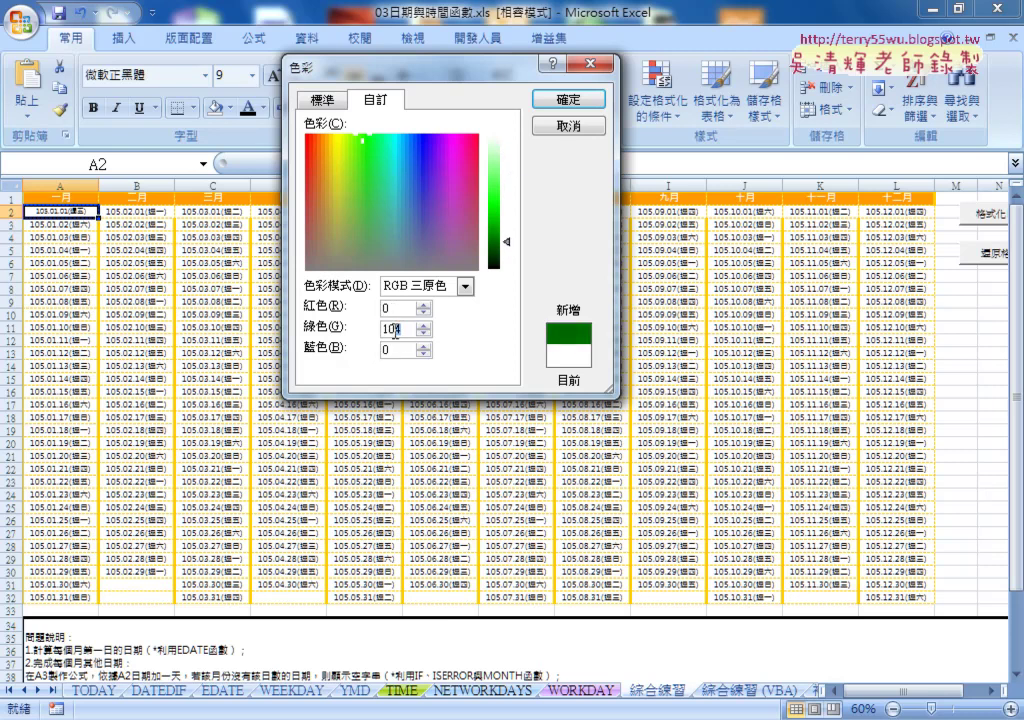
{"action": "left_click_drag", "start_coordinate": [401, 330], "coordinate": [376, 340]}
{"action": "type", "text": "100"}
{"action": "left_click", "coordinate": [560, 126]}
{"action": "scroll", "coordinate": [345, 42], "scroll_direction": "down", "scroll_amount": 7}
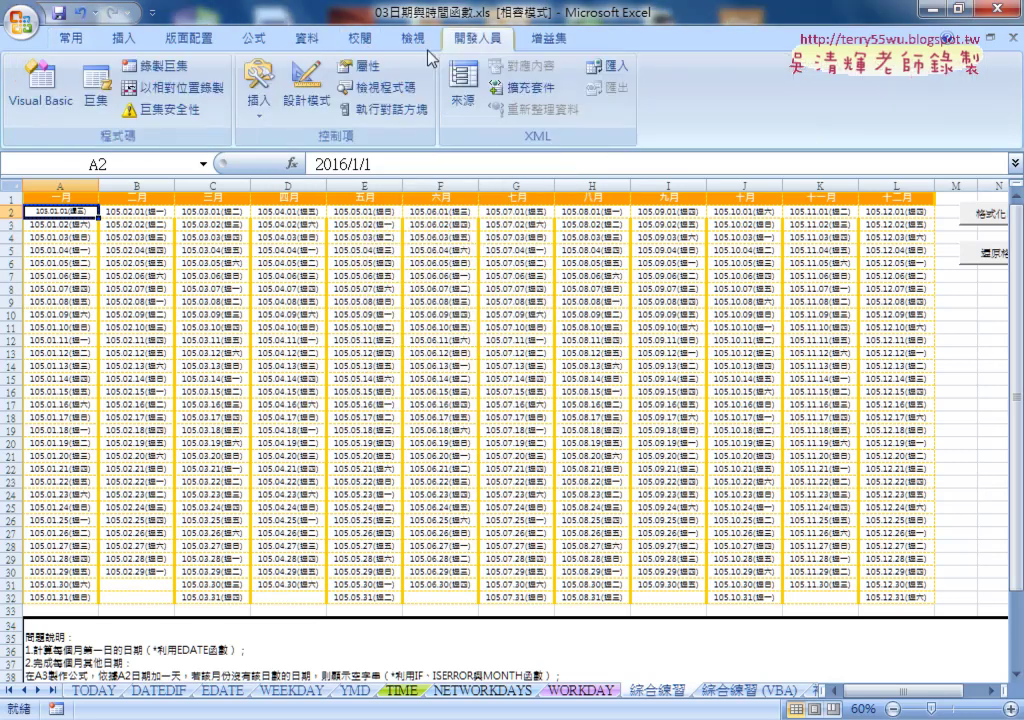
- Change the Saturday font colour to RGB(0, 100, 0)
{"action": "left_click", "coordinate": [40, 85]}
{"action": "double_click", "coordinate": [755, 326]}
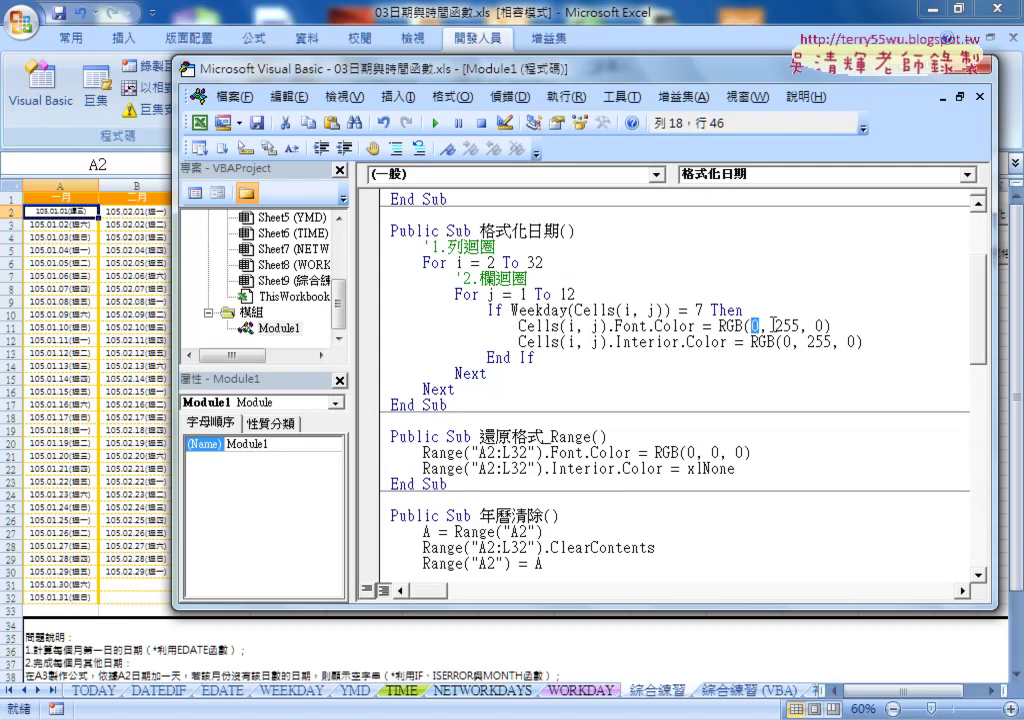
{"action": "left_click", "coordinate": [771, 326]}
{"action": "key", "text": "Delete"}
{"action": "key", "text": "Delete"}
{"action": "key", "text": "Delete"}
{"action": "type", "text": "1"}
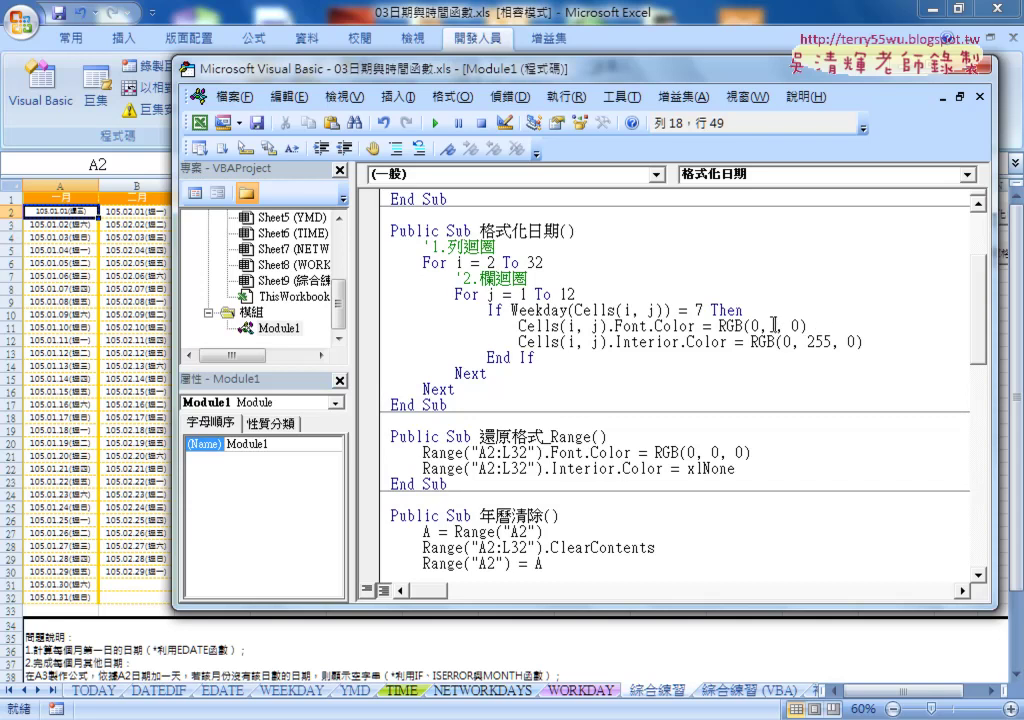
{"action": "type", "text": "00"}
- Change the Saturday fill colour to RGB(200, 255, 200) and resize the editor window
{"action": "key", "text": "Down"}
{"action": "key", "text": "Left"}
{"action": "key", "text": "BackSpace"}
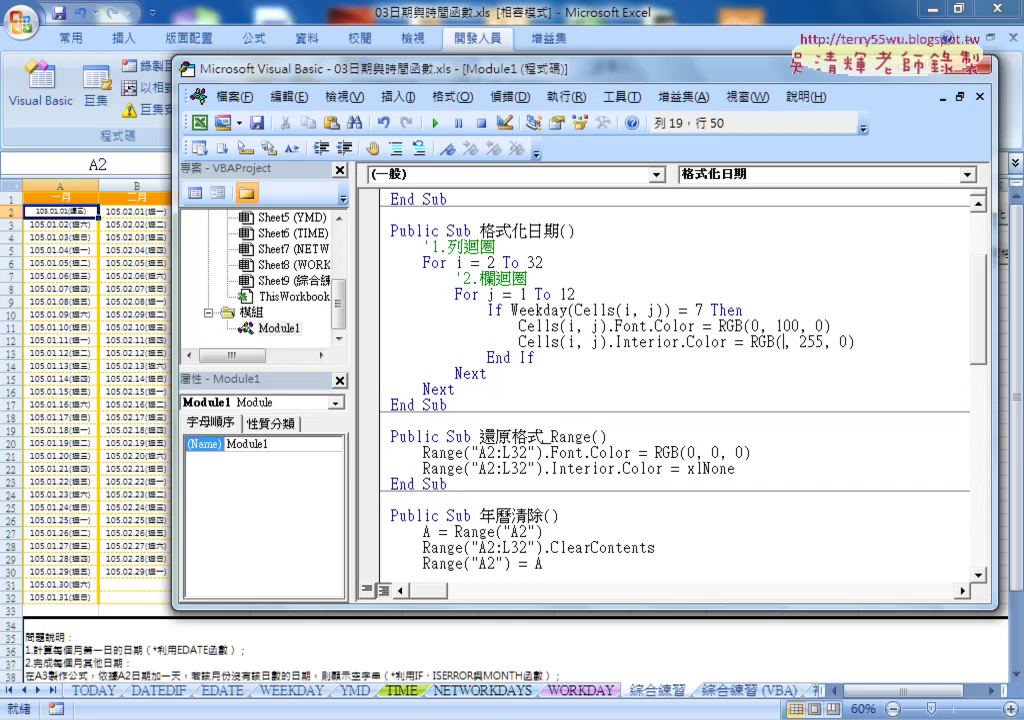
{"action": "type", "text": "200"}
{"action": "key", "text": "Right"}
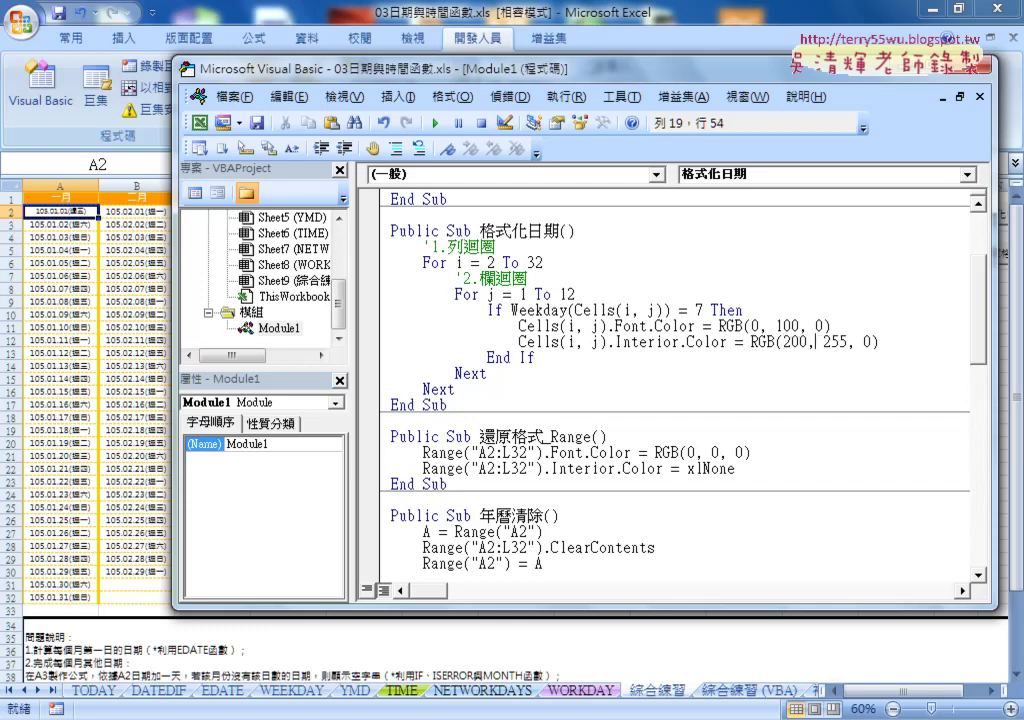
{"action": "key", "text": "Right"}
{"action": "key", "text": "Right"}
{"action": "key", "text": "Right"}
{"action": "key", "text": "Right"}
{"action": "key", "text": "Right"}
{"action": "key", "text": "Right"}
{"action": "type", "text": "2"}
{"action": "type", "text": "0"}
{"action": "left_click_drag", "start_coordinate": [548, 68], "coordinate": [641, 19]}
{"action": "left_click_drag", "start_coordinate": [448, 267], "coordinate": [396, 277]}
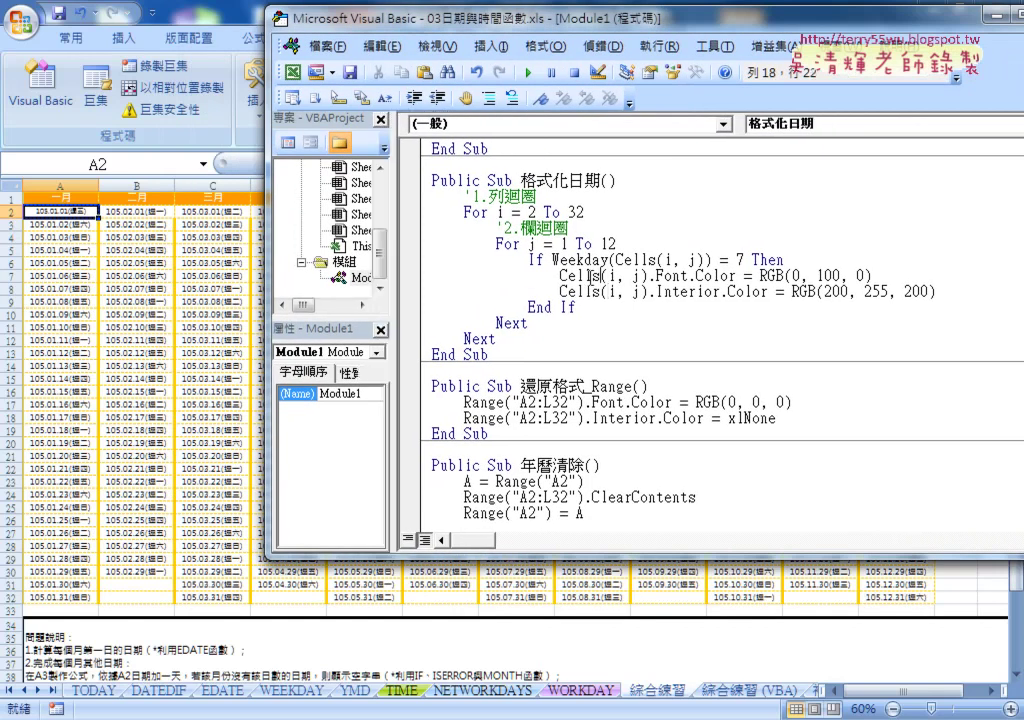
- Run 格式化日期, hit runtime error 13 at the If Weekday line, and inspect the partly shaded calendar
{"action": "left_click", "coordinate": [513, 228]}
{"action": "left_click", "coordinate": [527, 72]}
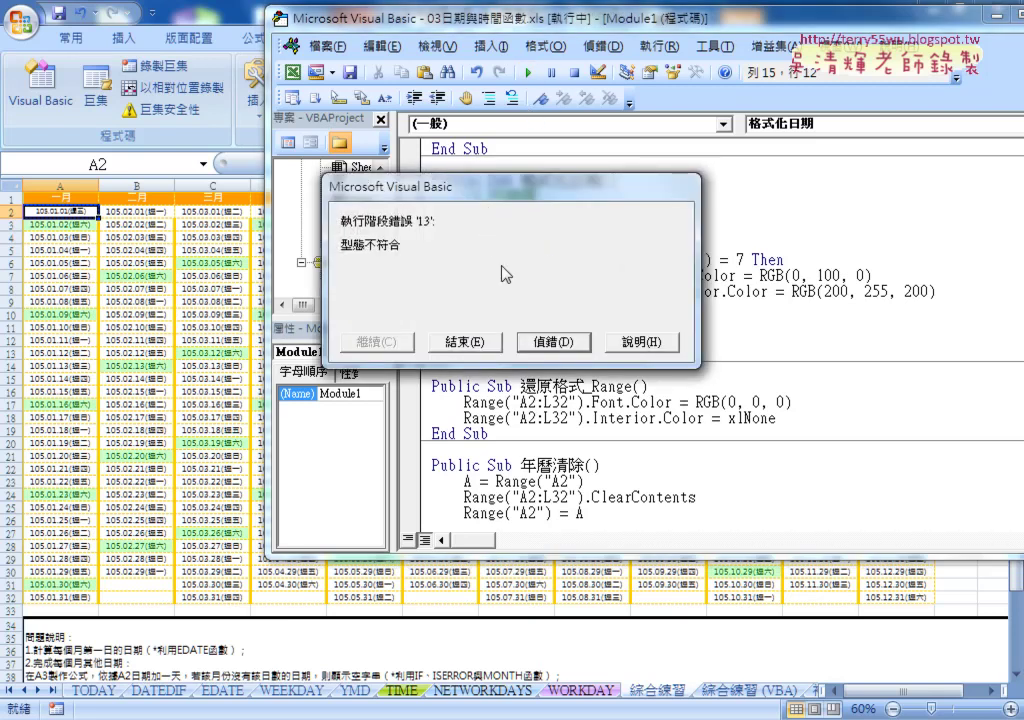
{"action": "left_click", "coordinate": [552, 342]}
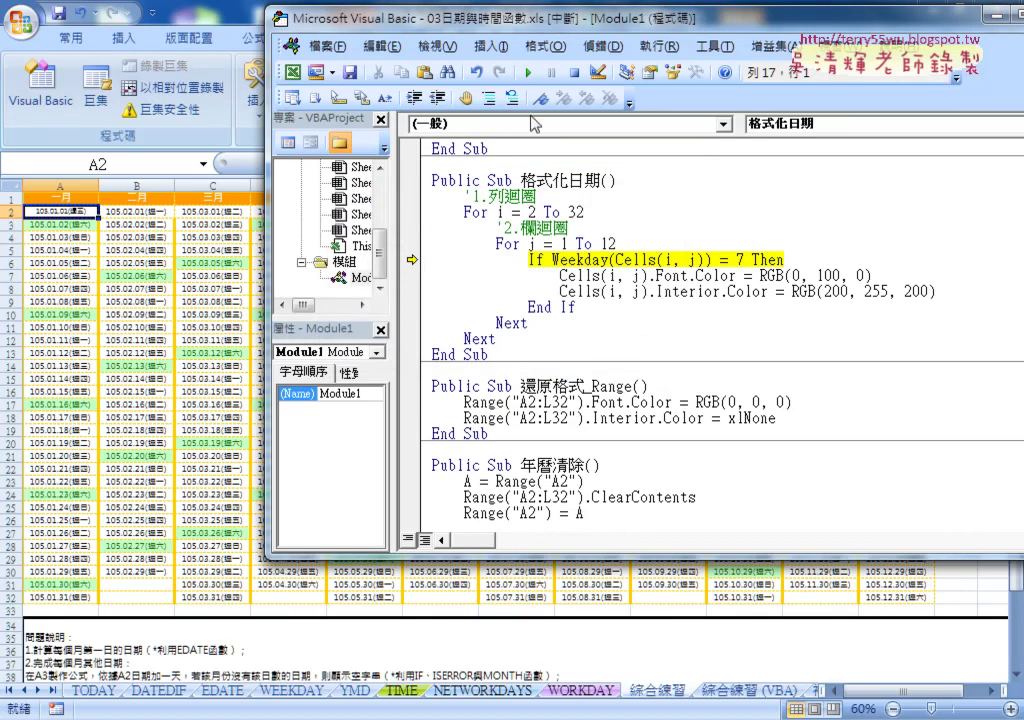
{"action": "left_click", "coordinate": [527, 73]}
{"action": "left_click_drag", "start_coordinate": [560, 193], "coordinate": [463, 181]}
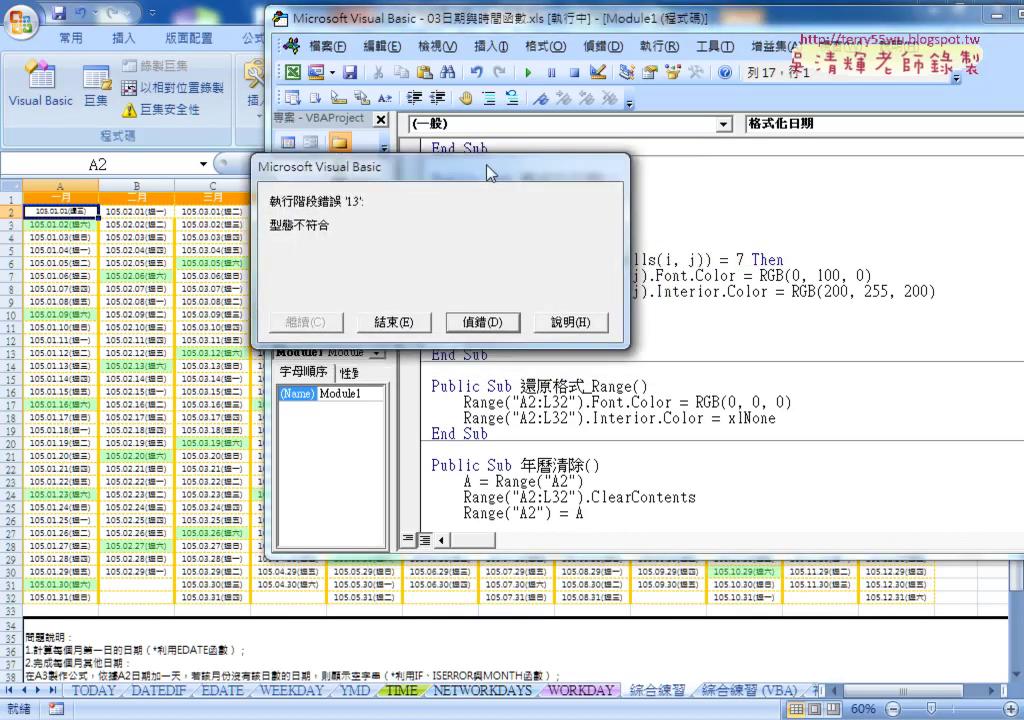
{"action": "left_click", "coordinate": [463, 331]}
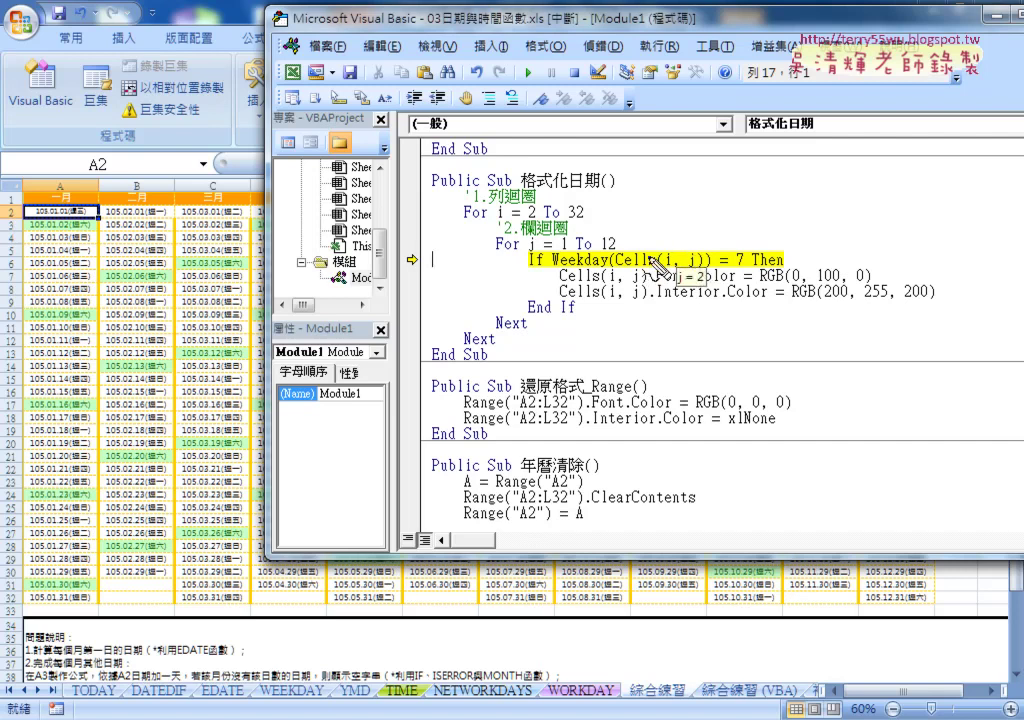
{"action": "left_click_drag", "start_coordinate": [150, 180], "coordinate": [148, 200]}
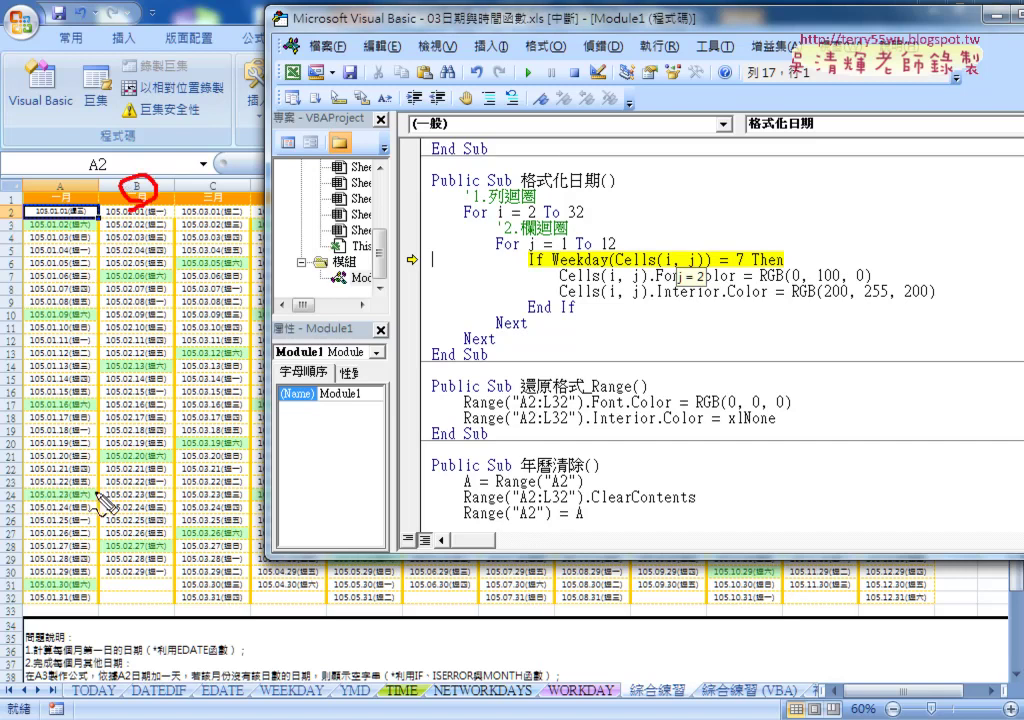
{"action": "left_click_drag", "start_coordinate": [14, 579], "coordinate": [16, 596]}
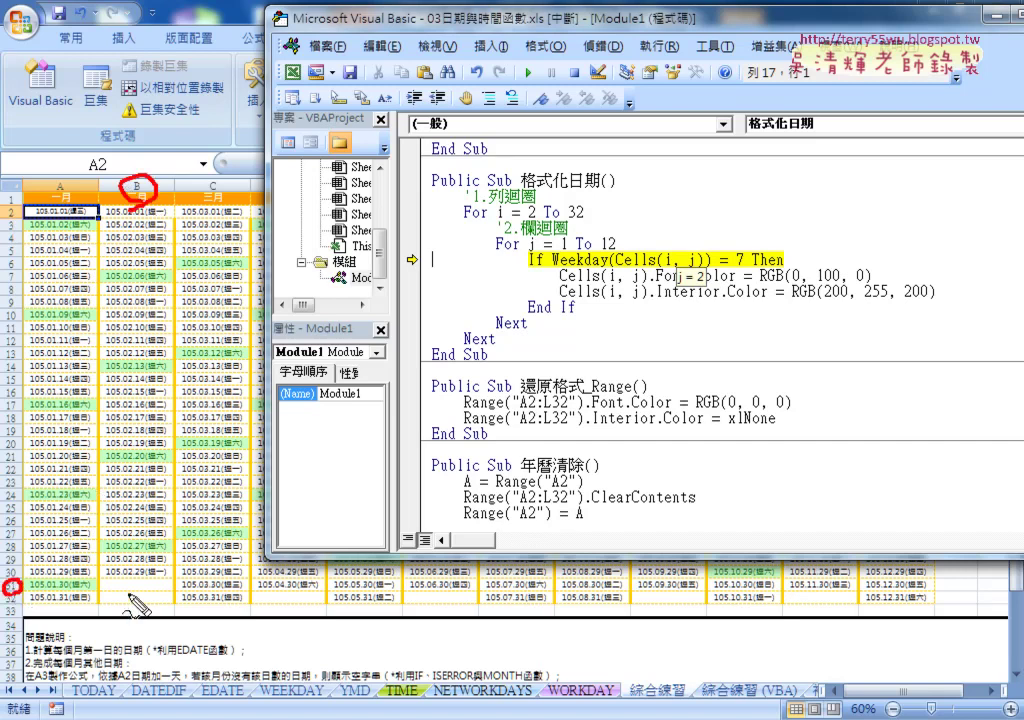
{"action": "left_click_drag", "start_coordinate": [104, 574], "coordinate": [104, 600]}
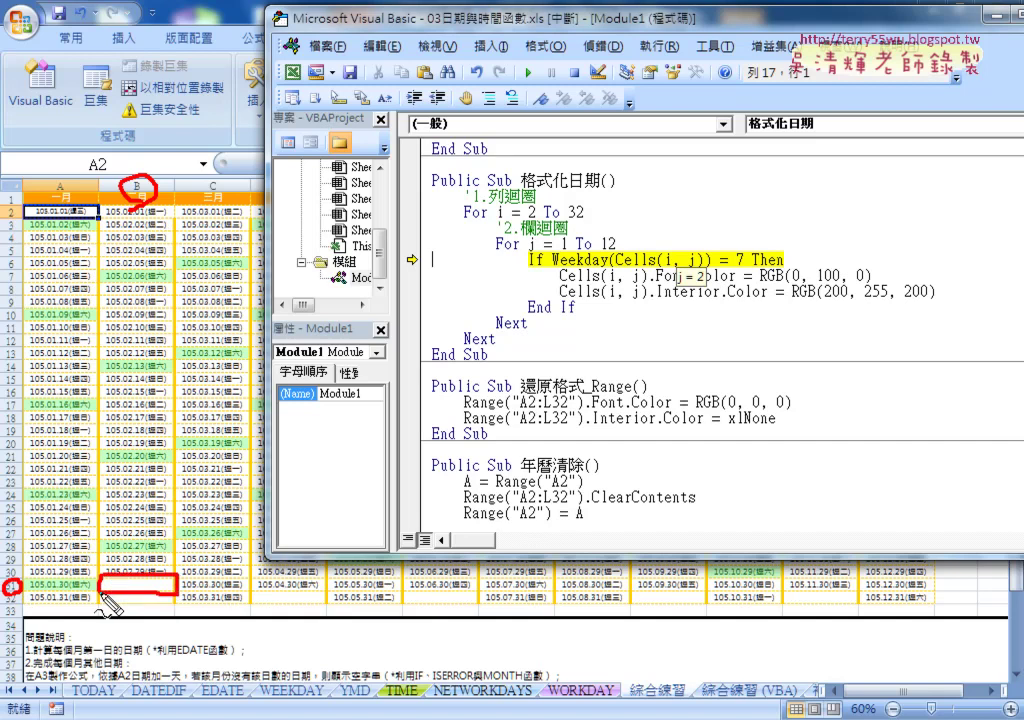
{"action": "mouse_move", "coordinate": [148, 577]}
{"action": "left_mouse_down"}
{"action": "mouse_move", "coordinate": [603, 255]}
{"action": "mouse_move", "coordinate": [620, 259]}
{"action": "left_mouse_up"}
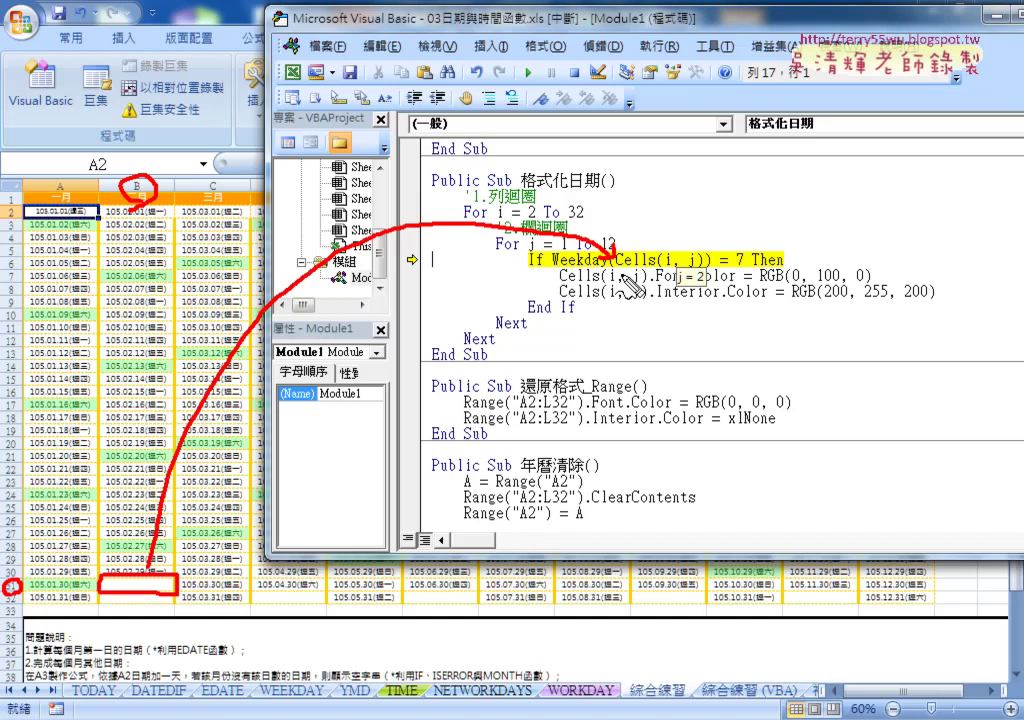
- Add an If Cells(i, j) <> "" Then line above the Saturday Weekday test
{"action": "key", "text": "Escape"}
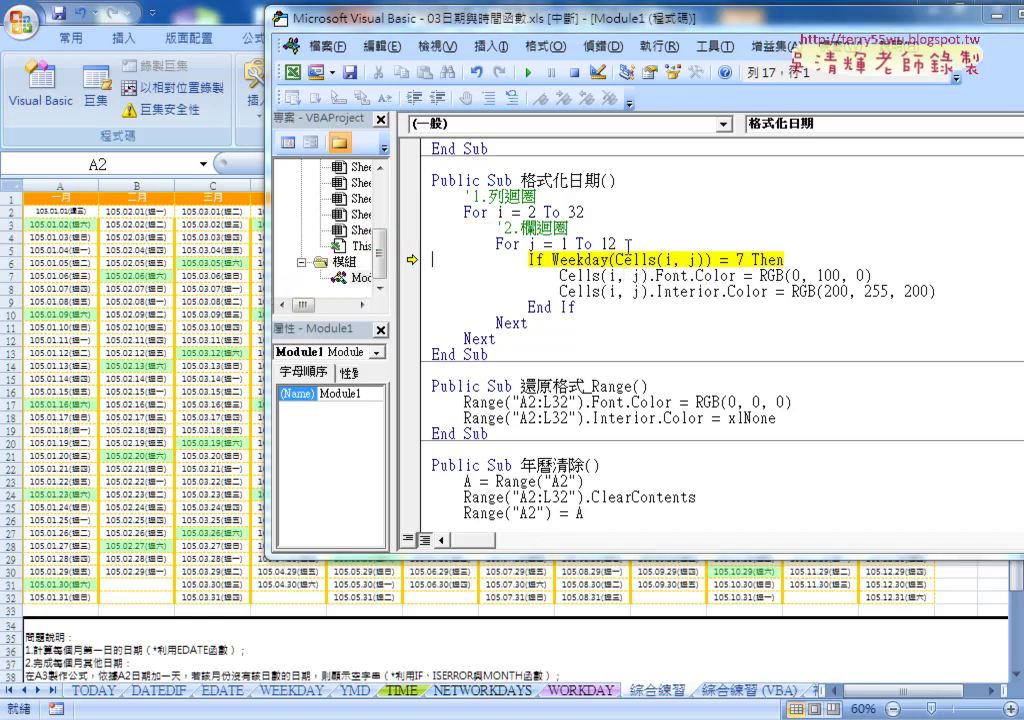
{"action": "left_click", "coordinate": [628, 243]}
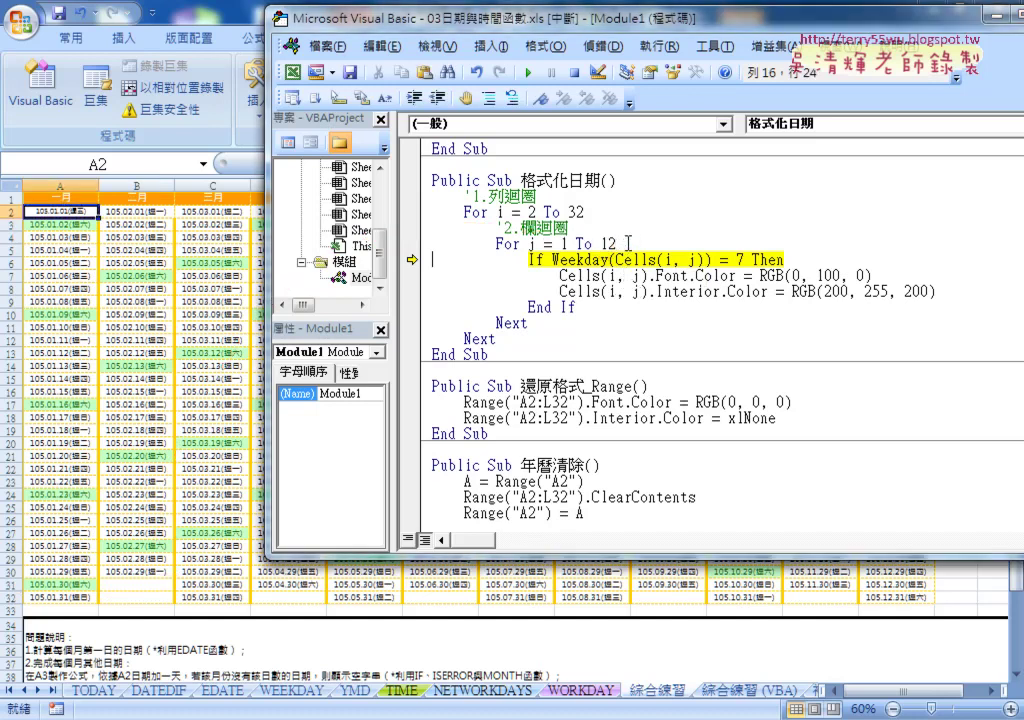
{"action": "key", "text": "Return"}
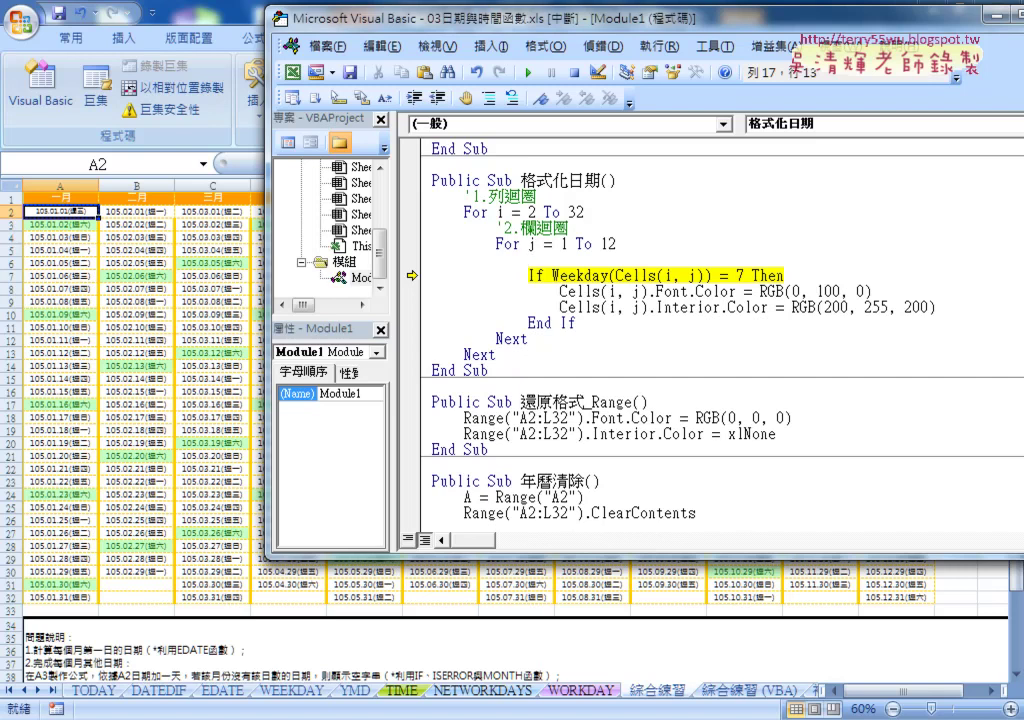
{"action": "type", "text": "if"}
{"action": "left_click", "coordinate": [492, 246]}
{"action": "left_click", "coordinate": [483, 447]}
{"action": "left_click_drag", "start_coordinate": [615, 275], "coordinate": [704, 275]}
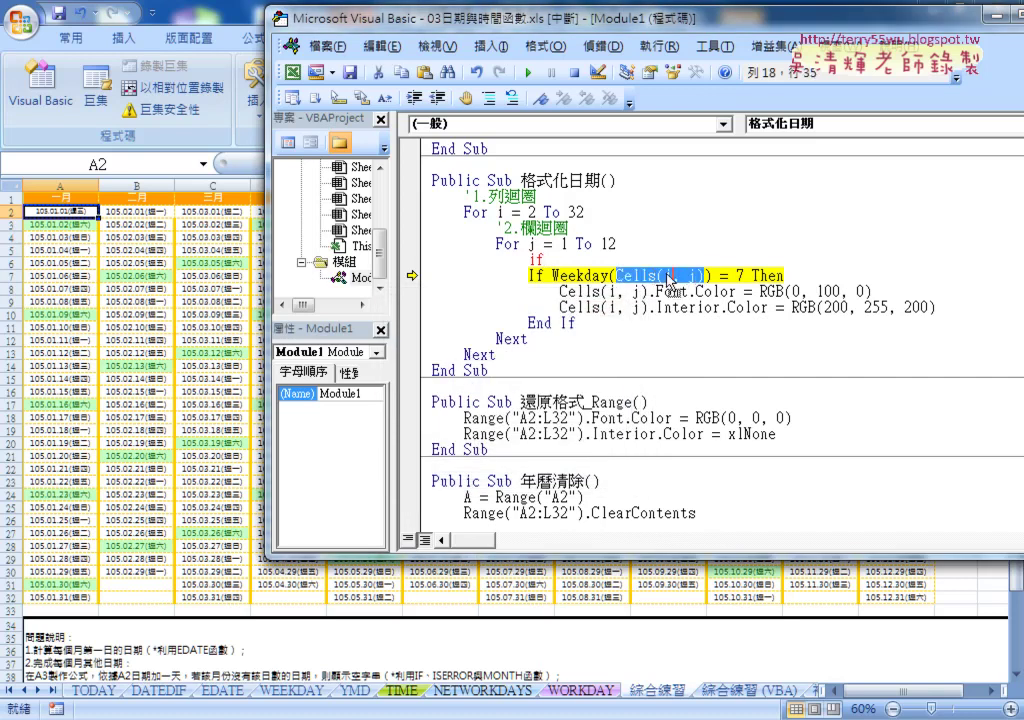
{"action": "left_click_drag", "start_coordinate": [628, 268], "coordinate": [537, 260]}
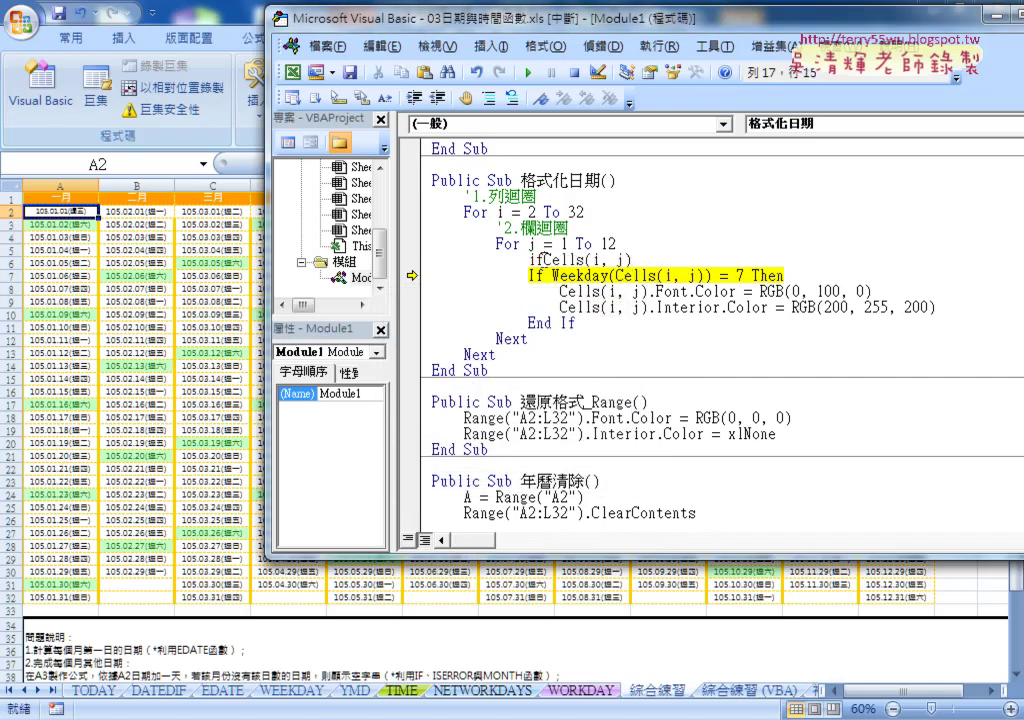
{"action": "left_click", "coordinate": [538, 260]}
{"action": "left_click", "coordinate": [658, 258]}
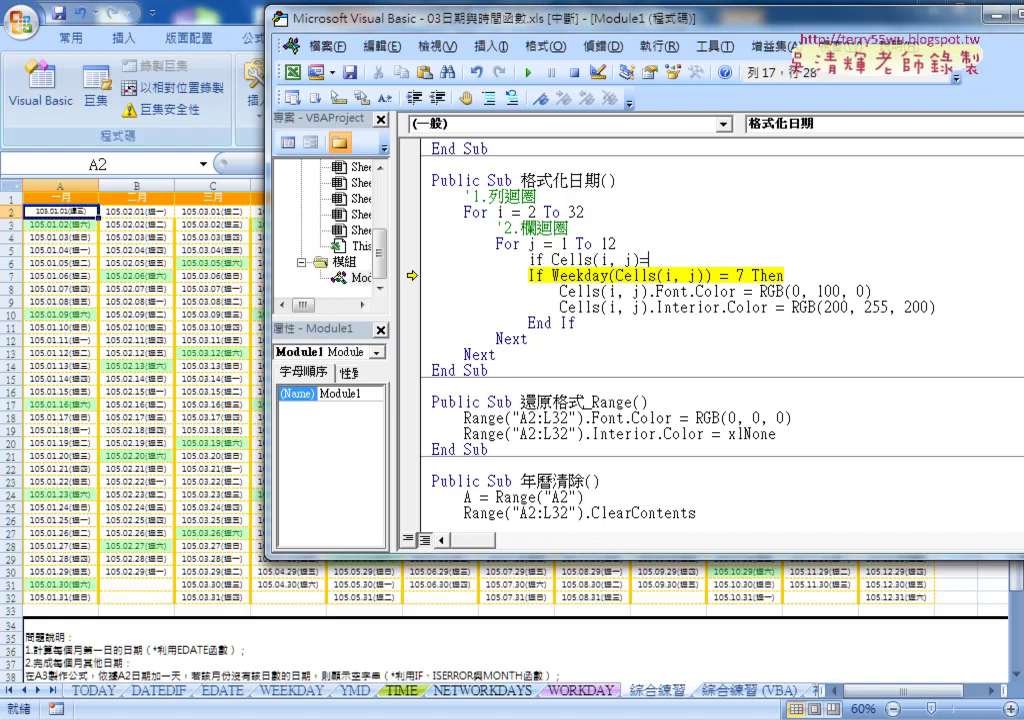
{"action": "type", "text": "=\"\""}
{"action": "key", "text": "BackSpace"}
{"action": "key", "text": "BackSpace"}
{"action": "key", "text": "BackSpace"}
{"action": "type", "text": "<>"}
{"action": "type", "text": "\"\""}
{"action": "type", "text": " the"}
{"action": "type", "text": "n"}
{"action": "key", "text": "Down"}
{"action": "key", "text": "Down"}
{"action": "key", "text": "Down"}
- Close the empty-cell check with End If and indent the inner Saturday block
{"action": "key", "text": "End"}
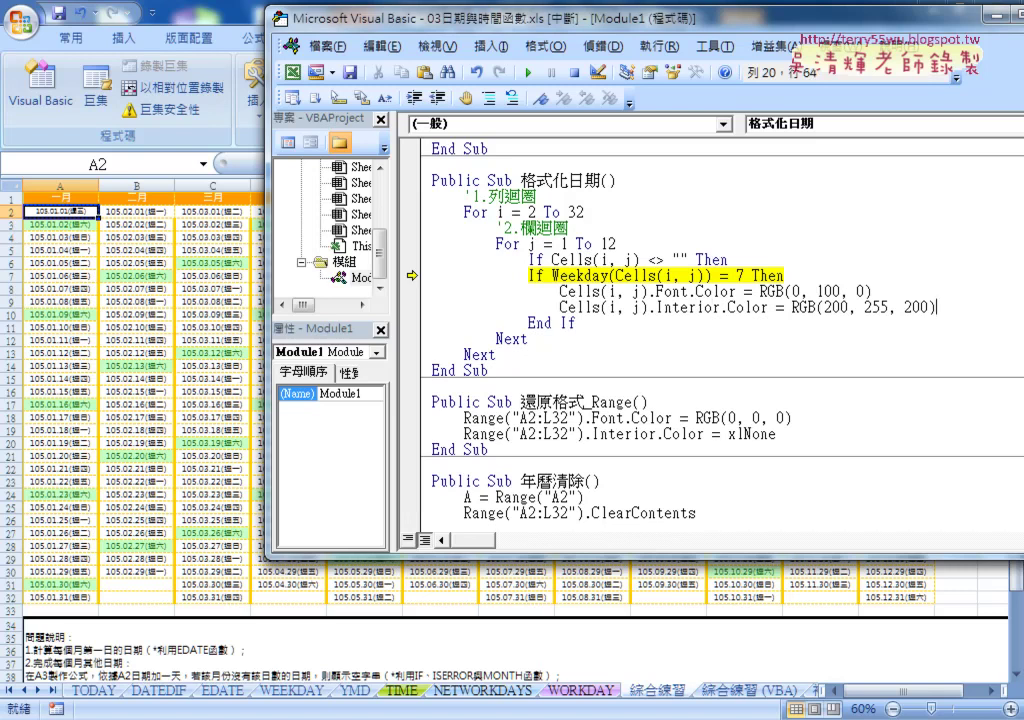
{"action": "key", "text": "Return"}
{"action": "type", "text": "e"}
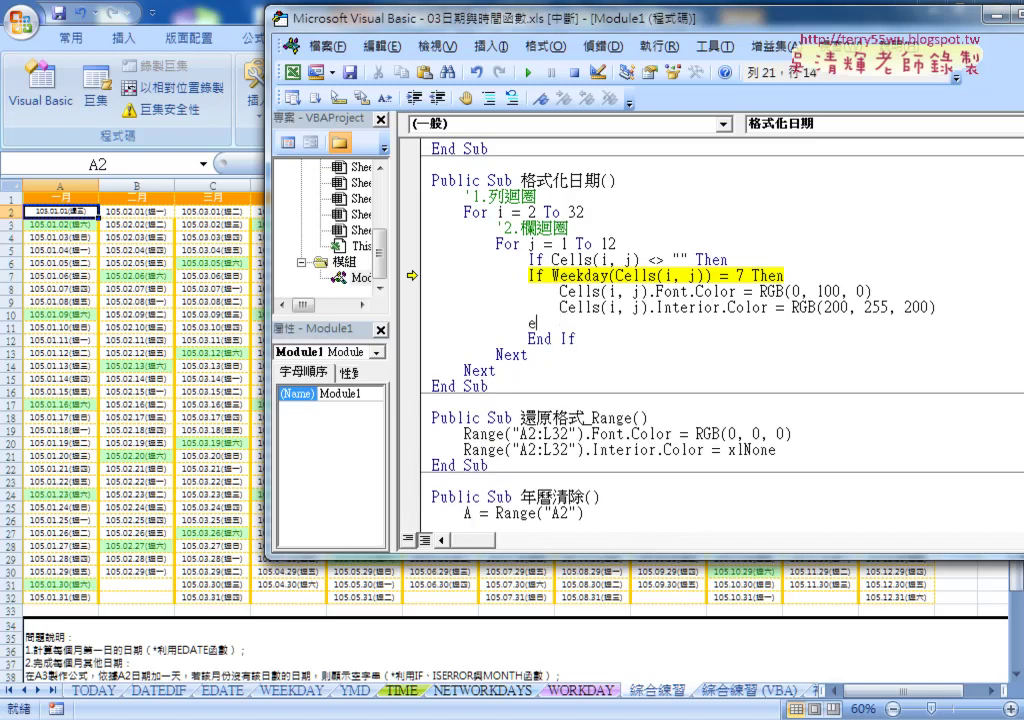
{"action": "type", "text": "nd I"}
{"action": "type", "text": "f"}
{"action": "key", "text": "Up"}
{"action": "left_click_drag", "start_coordinate": [576, 323], "coordinate": [413, 273]}
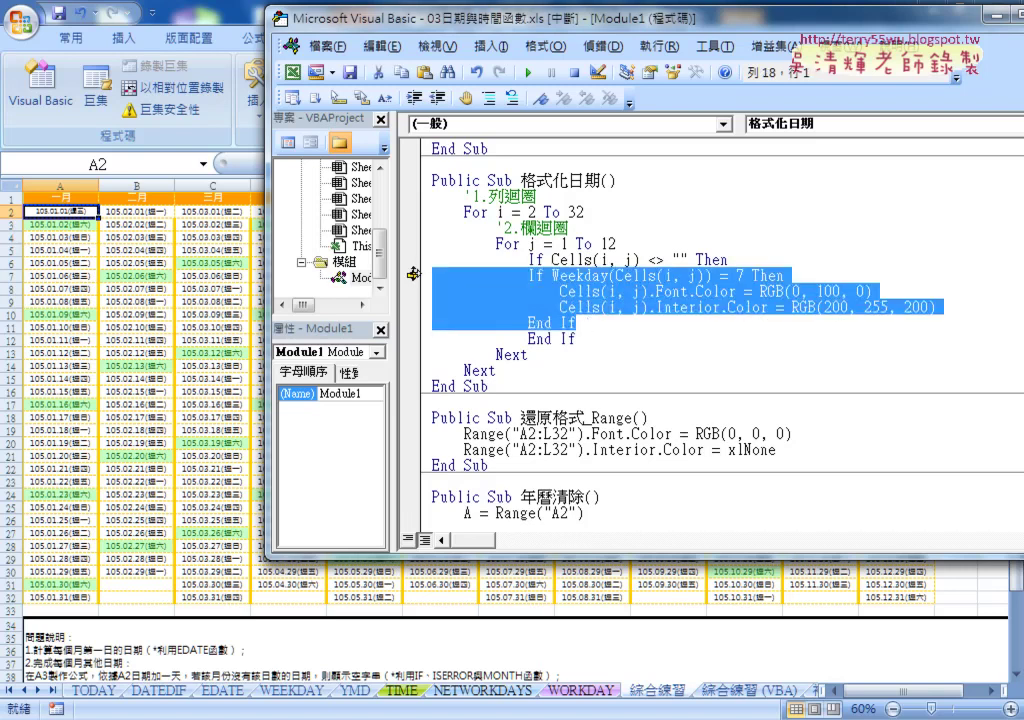
{"action": "key", "text": "Tab"}
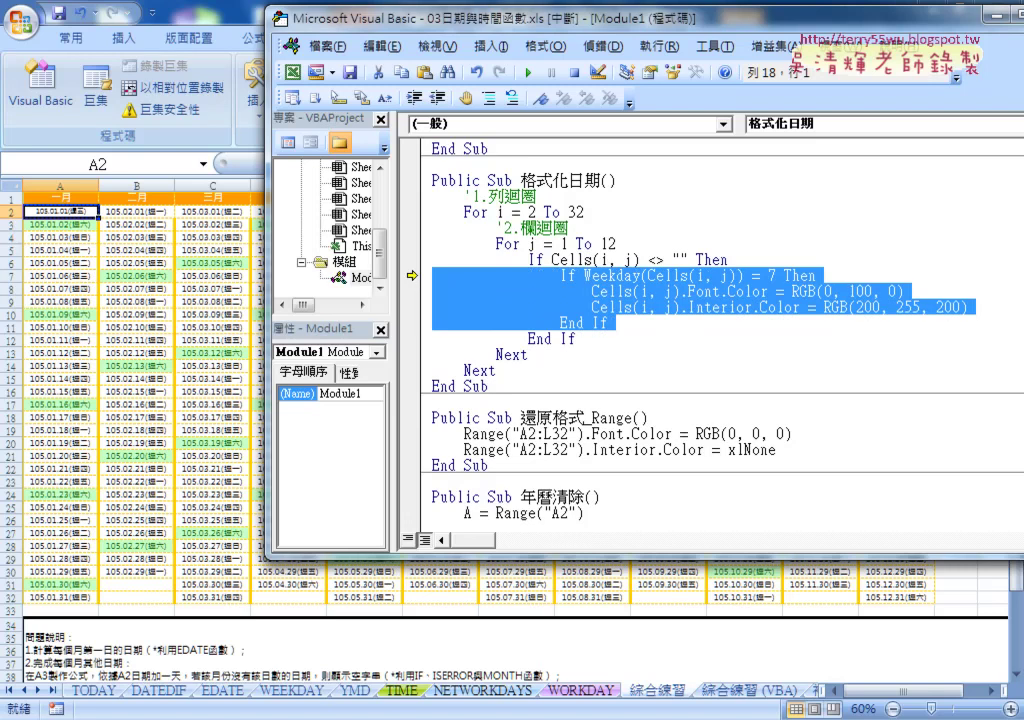
- Move the execution point to the If Cells(i, j) <> "" line and inspect Cells(i, j)
{"action": "left_click", "coordinate": [560, 277]}
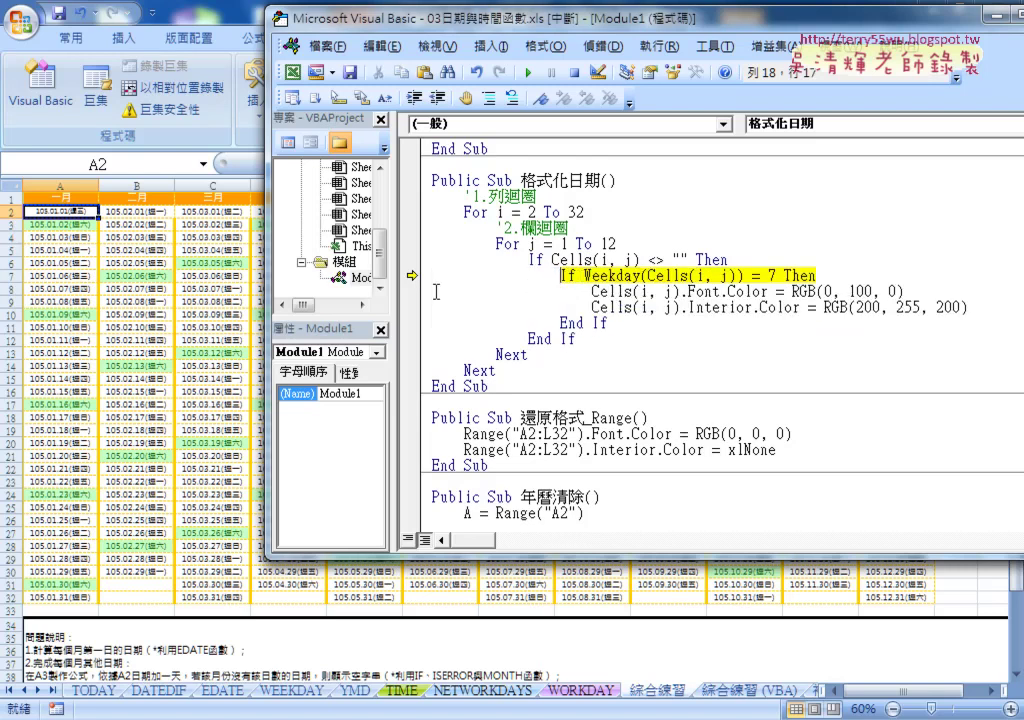
{"action": "left_click_drag", "start_coordinate": [411, 276], "coordinate": [411, 260]}
{"action": "left_click_drag", "start_coordinate": [411, 260], "coordinate": [410, 259]}
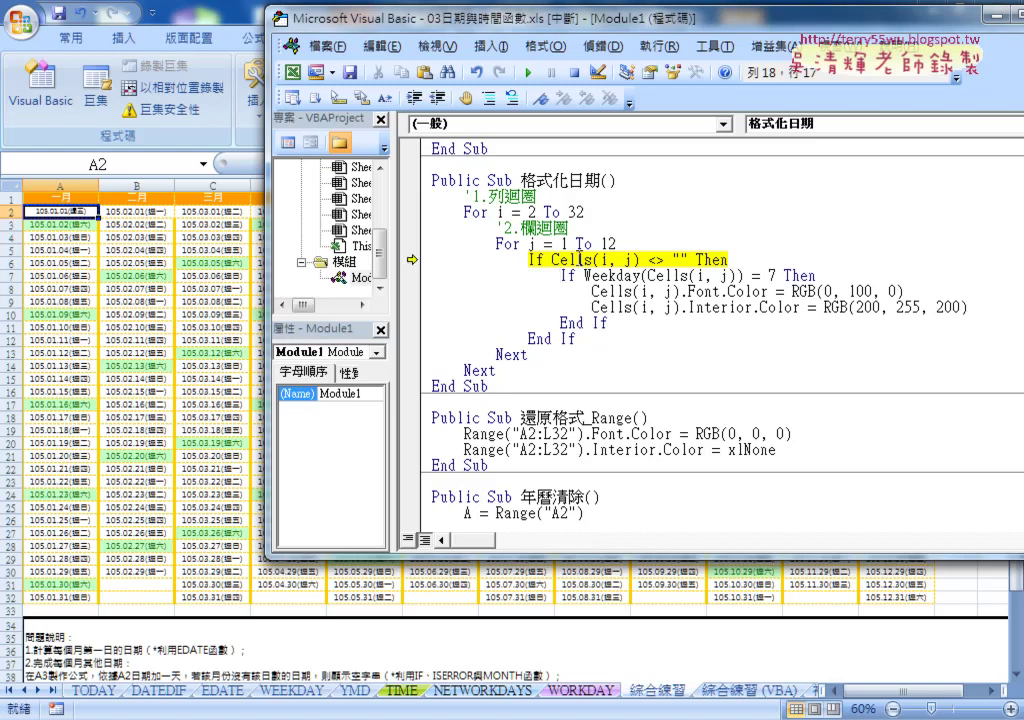
{"action": "left_click_drag", "start_coordinate": [553, 259], "coordinate": [641, 260]}
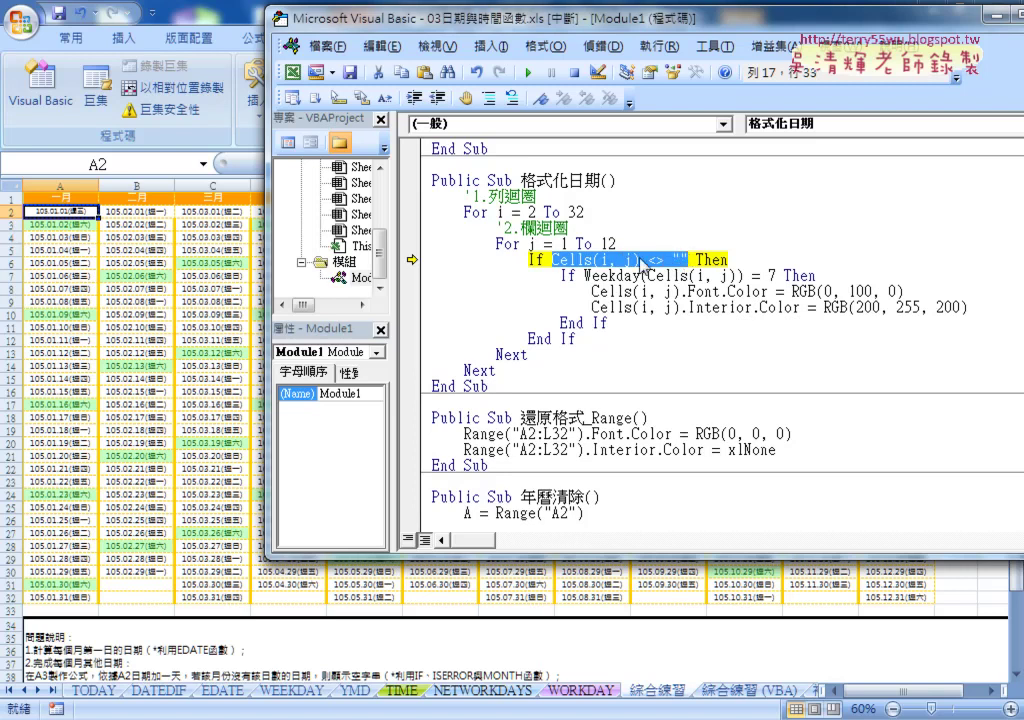
{"action": "mouse_move", "coordinate": [640, 260]}
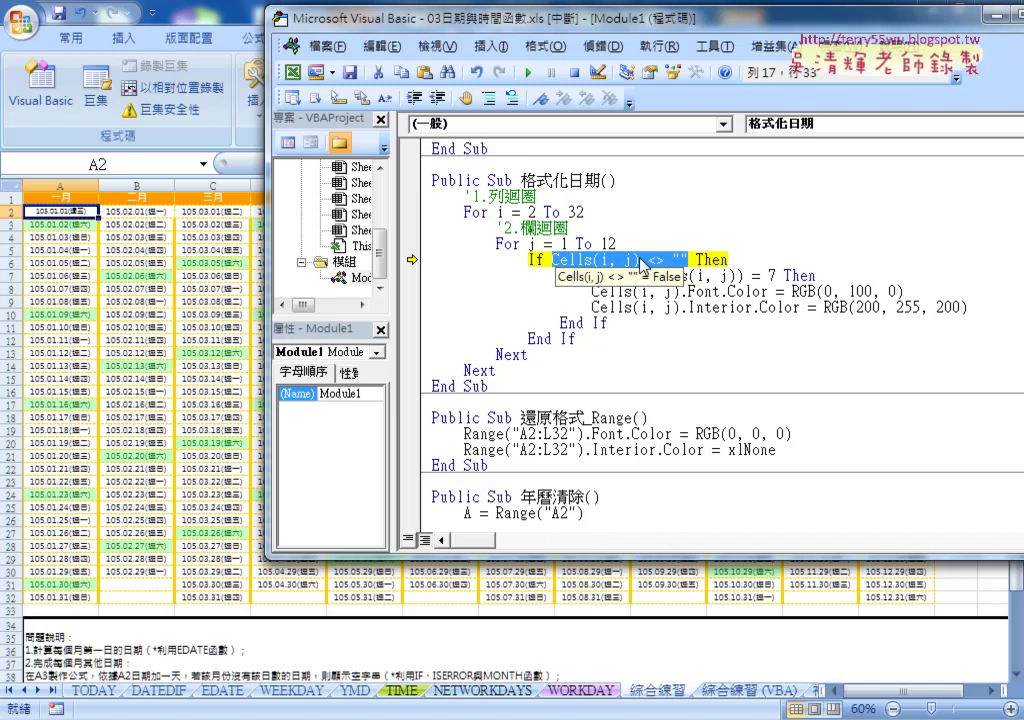
- Step past the empty-cell check and let the macro finish colouring the Saturdays
{"action": "key", "text": "F8"}
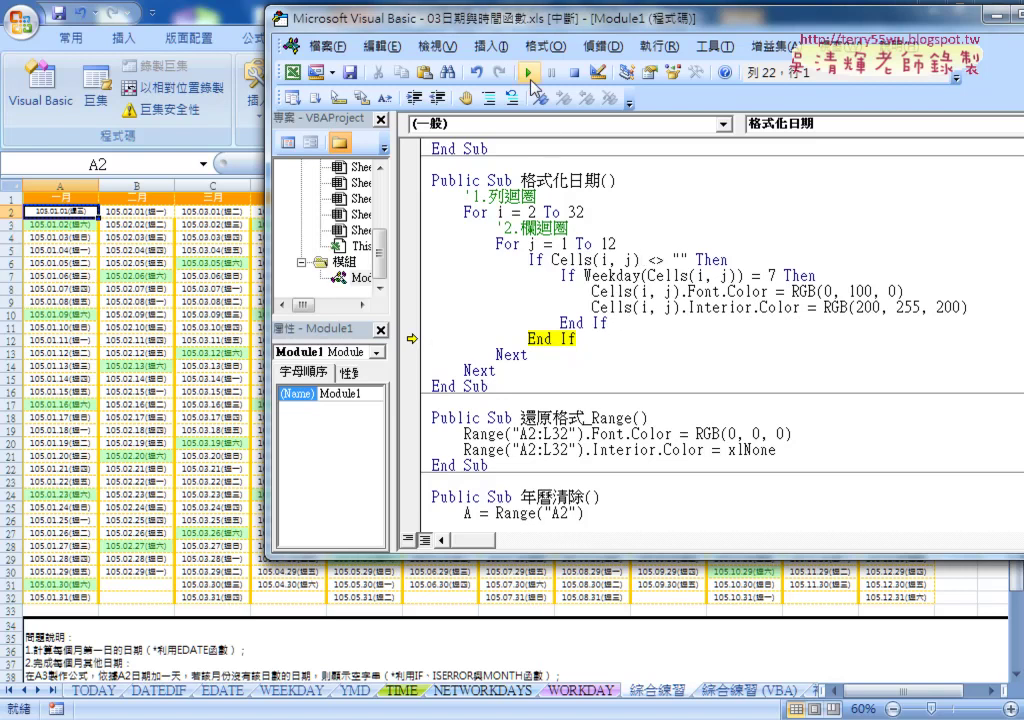
{"action": "left_click", "coordinate": [530, 76]}
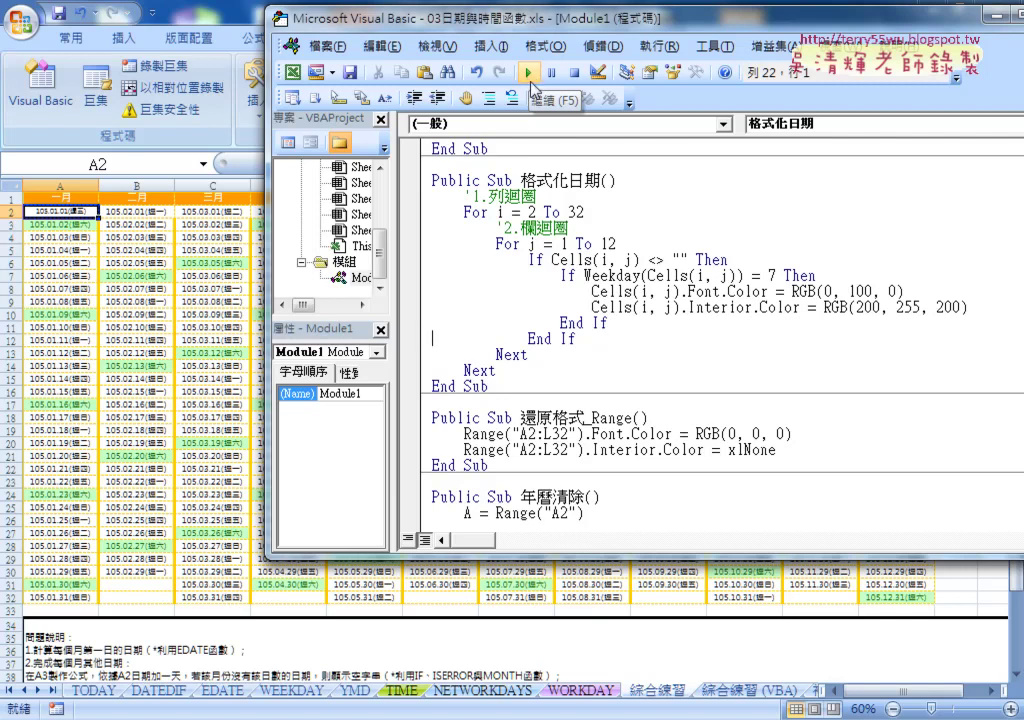
{"action": "left_click_drag", "start_coordinate": [579, 556], "coordinate": [579, 611]}
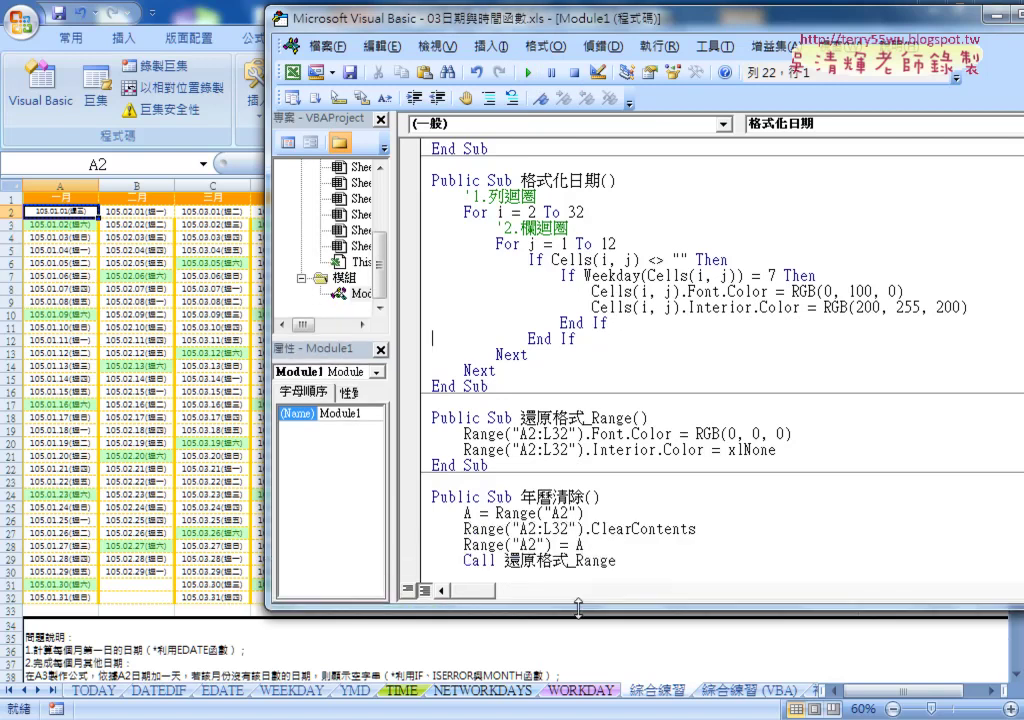
- Remove the extra blank lines inserted below the outer End If
{"action": "left_click", "coordinate": [591, 341]}
{"action": "key", "text": "Return"}
{"action": "key", "text": "Return"}
{"action": "key", "text": "Up"}
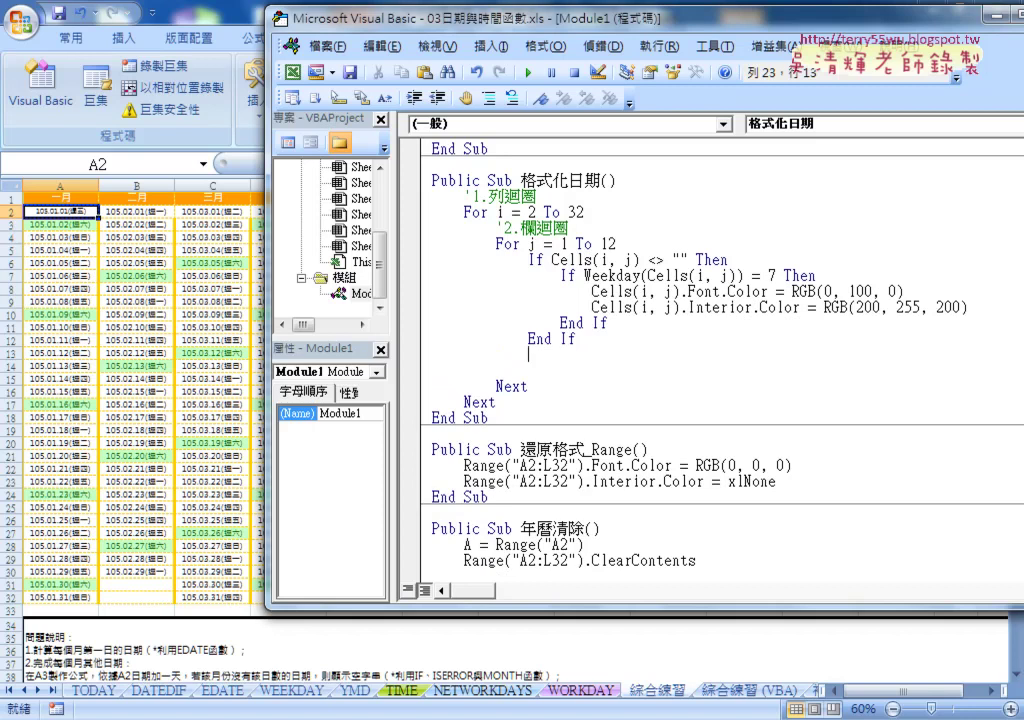
{"action": "left_click", "coordinate": [586, 339]}
{"action": "left_click_drag", "start_coordinate": [586, 340], "coordinate": [604, 366]}
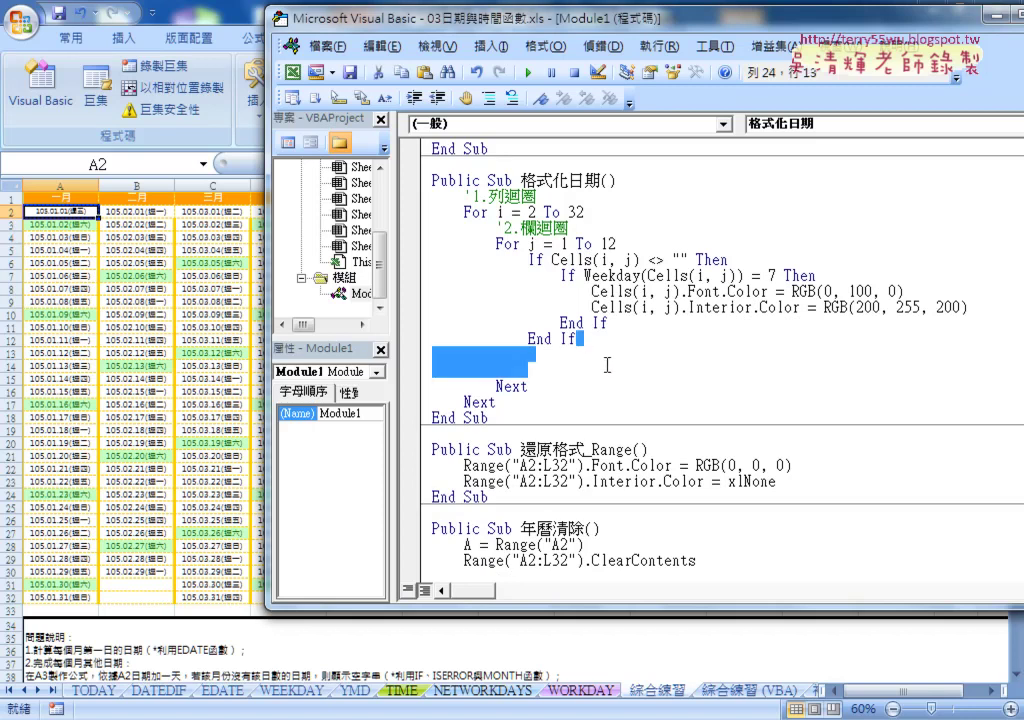
{"action": "key", "text": "Delete"}
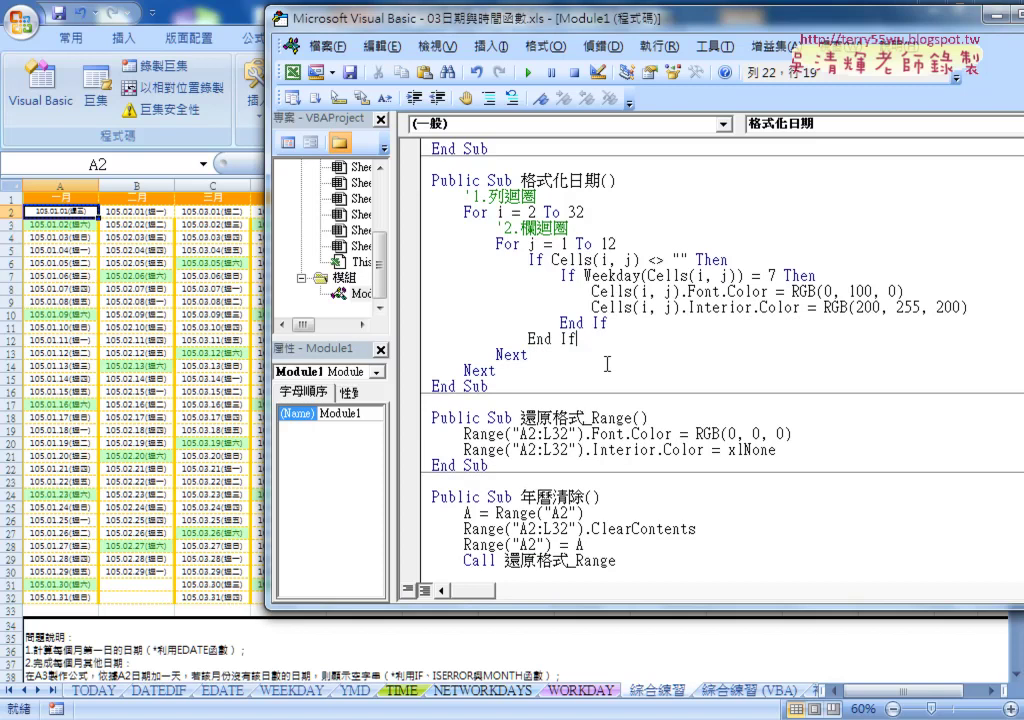
- Add a blank line after the inner End If and select the Saturday If block
{"action": "left_click_drag", "start_coordinate": [535, 260], "coordinate": [650, 262]}
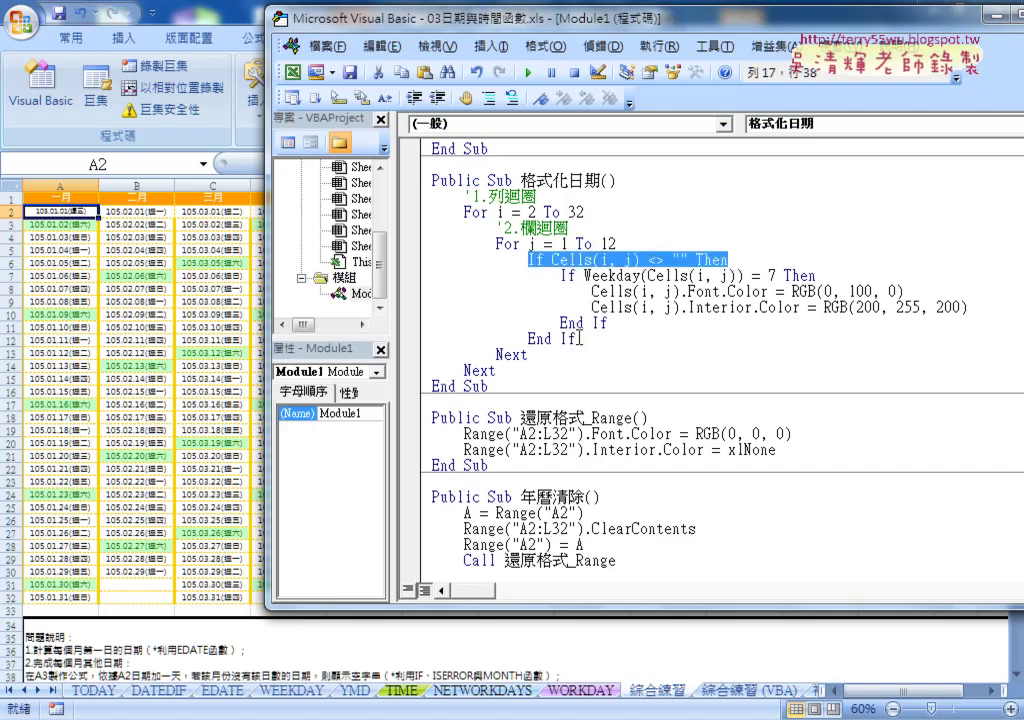
{"action": "left_click_drag", "start_coordinate": [576, 339], "coordinate": [416, 336]}
{"action": "left_click_drag", "start_coordinate": [607, 323], "coordinate": [413, 271]}
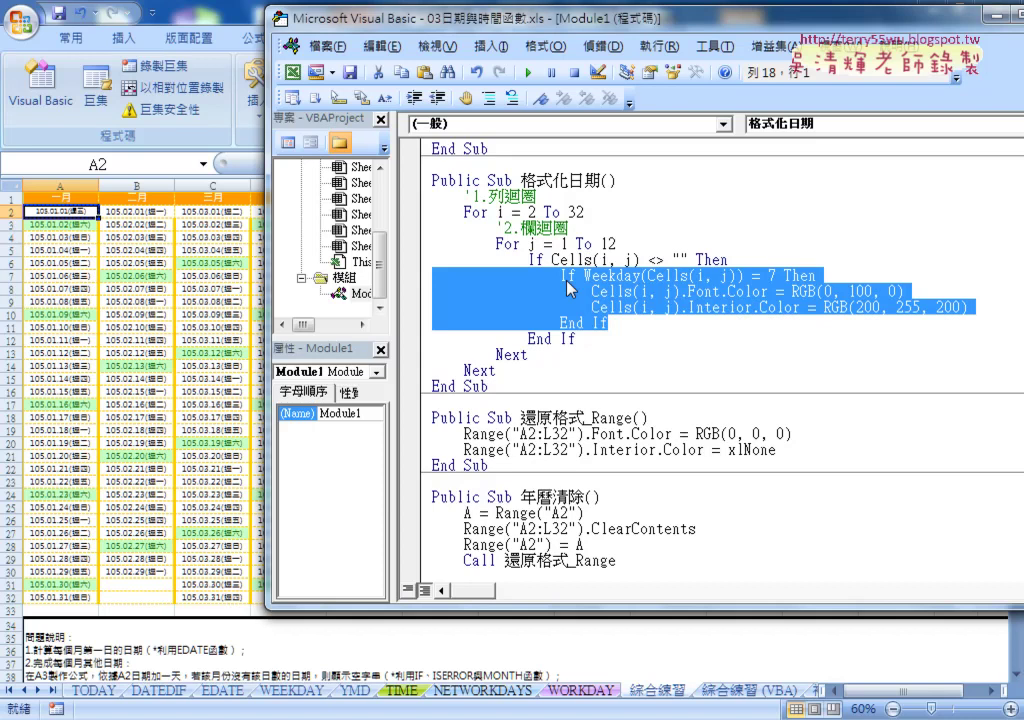
{"action": "left_click", "coordinate": [624, 323]}
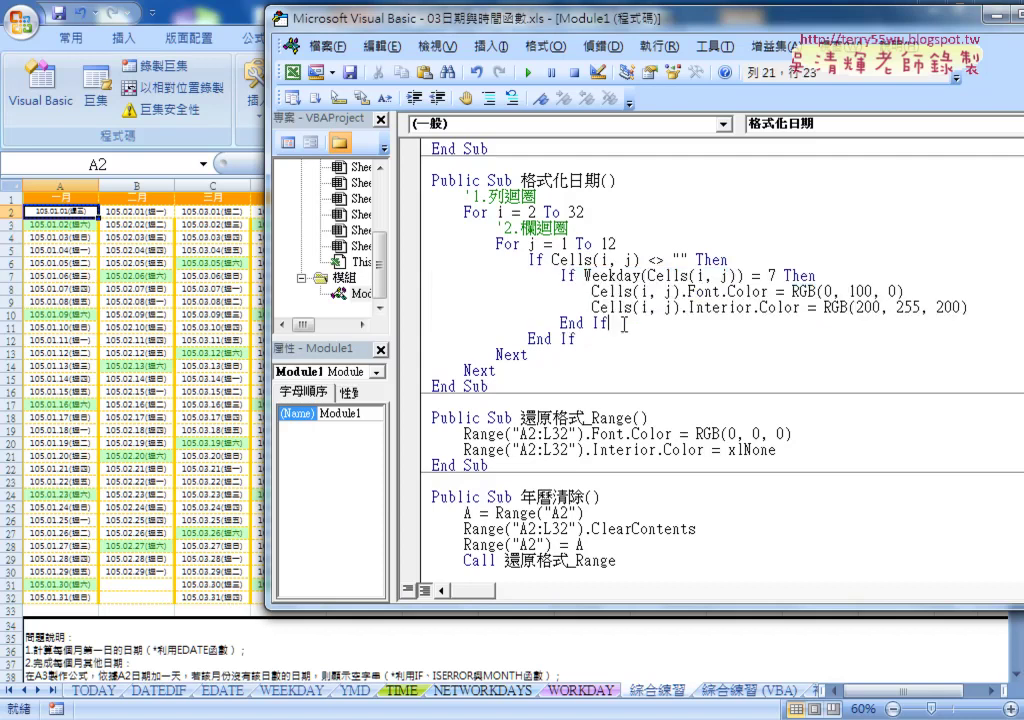
{"action": "key", "text": "Return"}
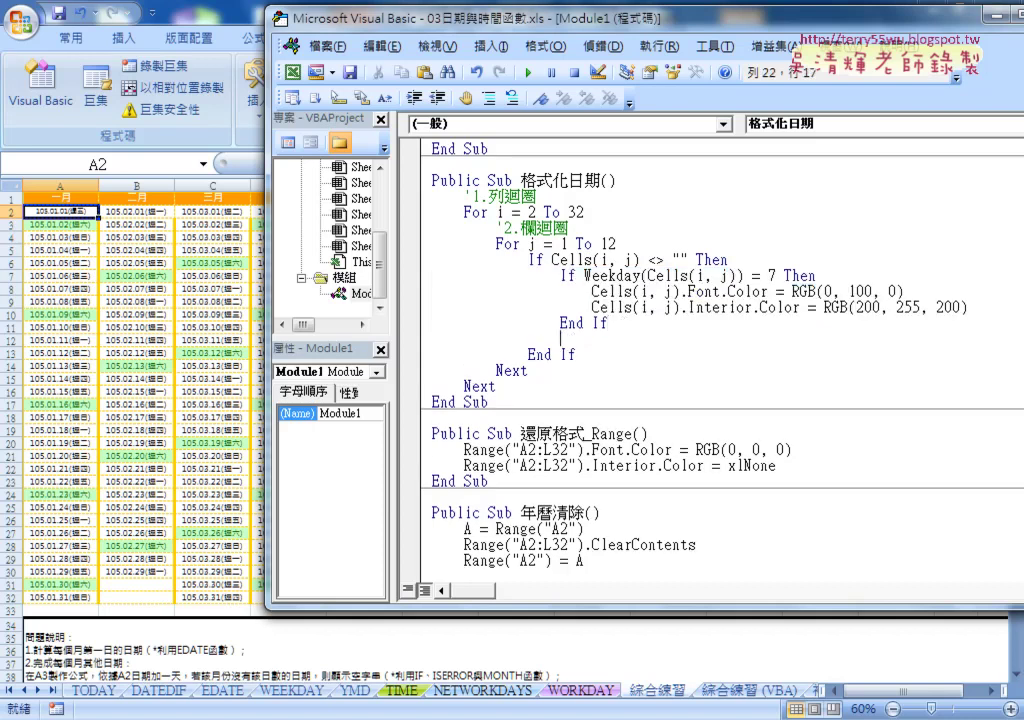
{"action": "left_click_drag", "start_coordinate": [624, 332], "coordinate": [406, 282]}
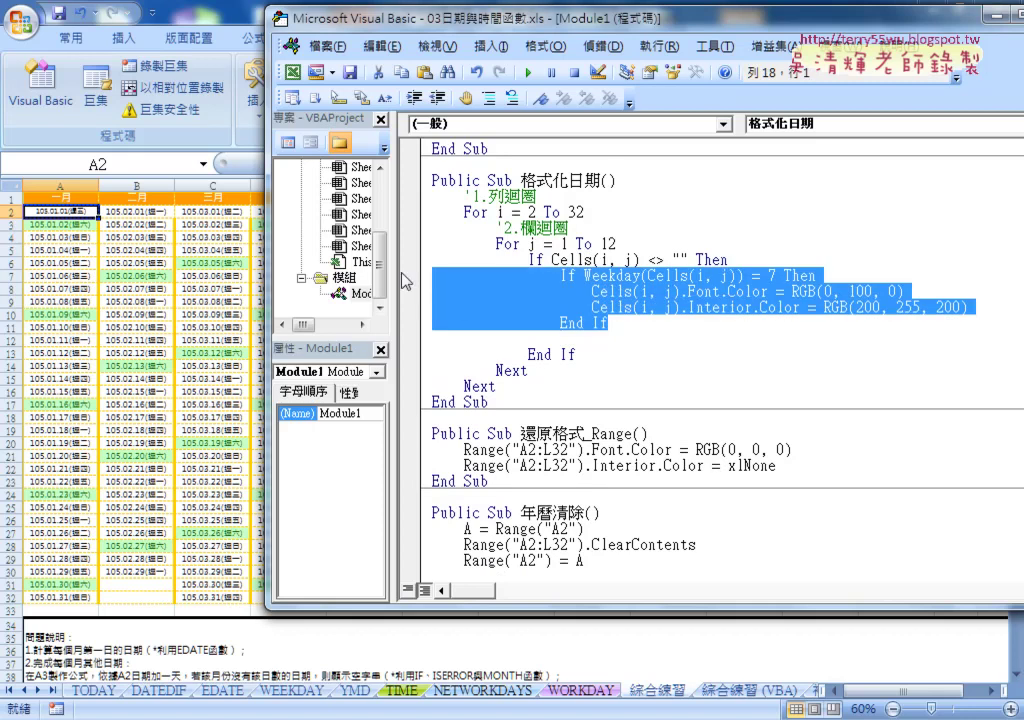
{"action": "left_click", "coordinate": [430, 339]}
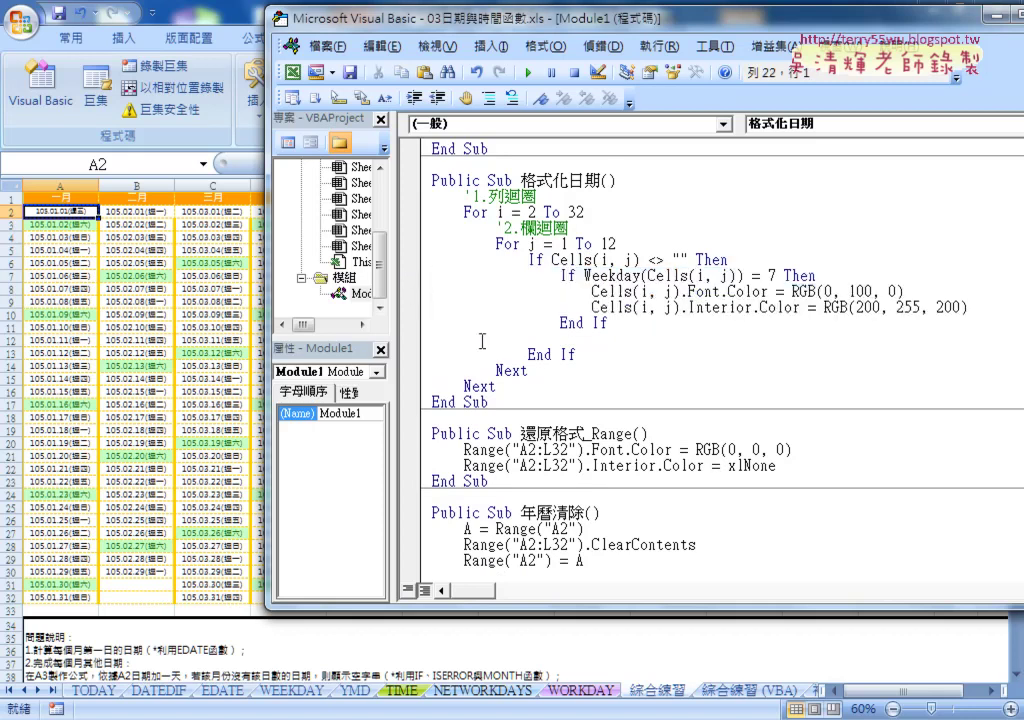
- Paste a duplicate of the Saturday If block below the first one
{"action": "type", "text": "If Weekday(Cells(i, j)) = 7 Then                     Cells(i, j).Font.Color = RGB(0, 100, 0)                     Cells(i, j).Interior.Color = RGB(200, 255, 200)                 End If"}
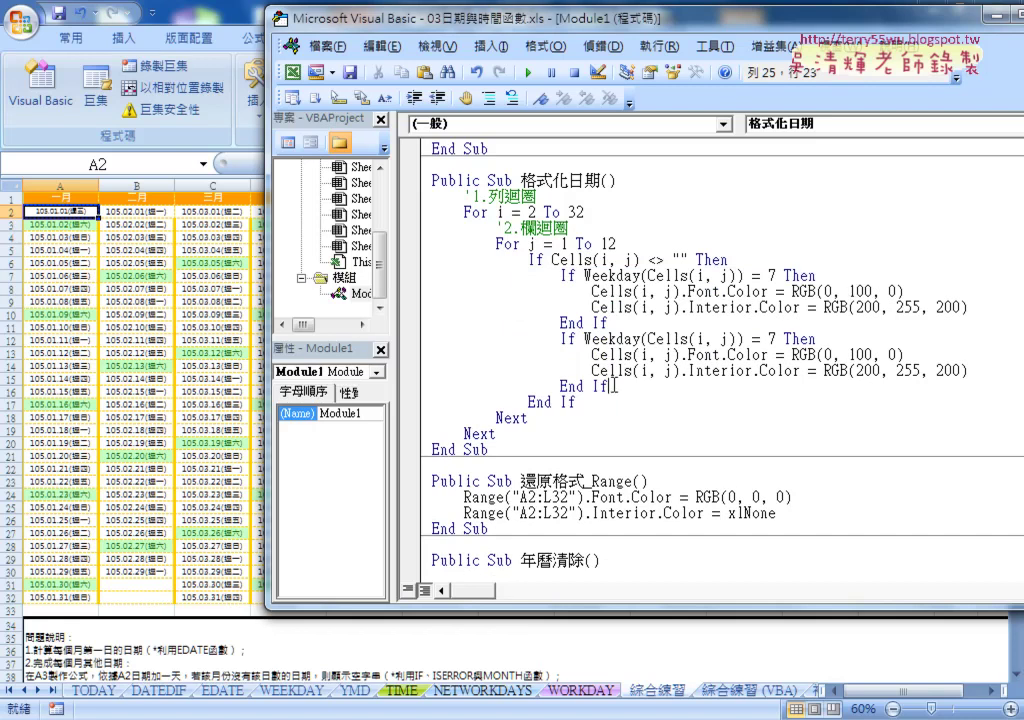
{"action": "left_click_drag", "start_coordinate": [615, 385], "coordinate": [432, 339]}
{"action": "left_click_drag", "start_coordinate": [617, 322], "coordinate": [418, 286]}
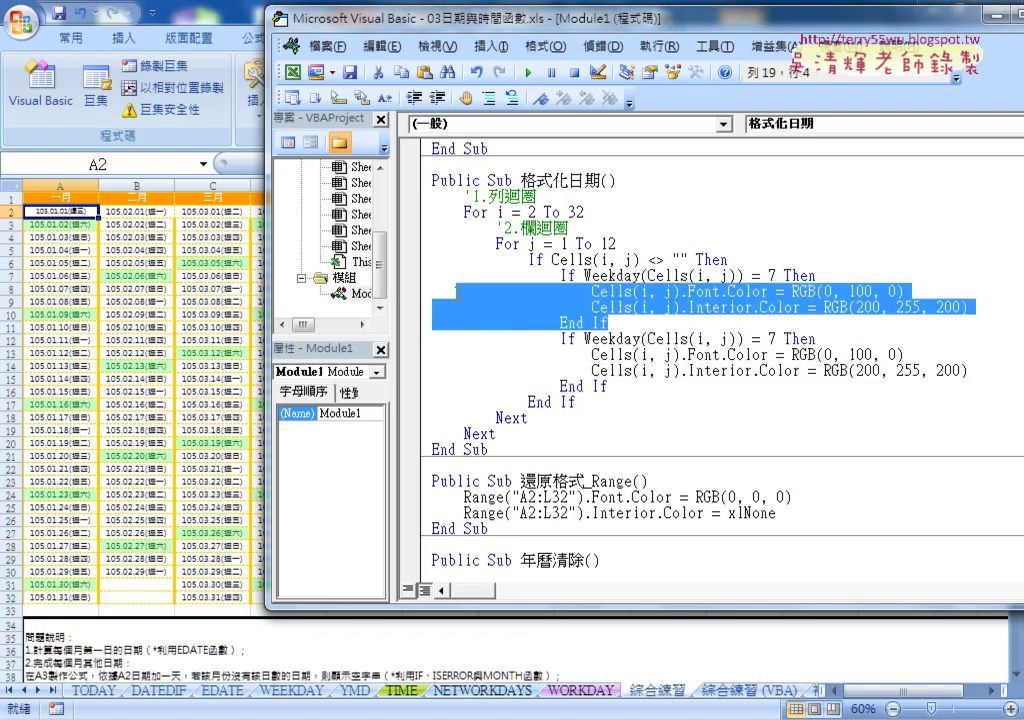
{"action": "mouse_move", "coordinate": [608, 385]}
{"action": "left_mouse_down"}
{"action": "mouse_move", "coordinate": [455, 366]}
{"action": "mouse_move", "coordinate": [414, 340]}
{"action": "left_mouse_up"}
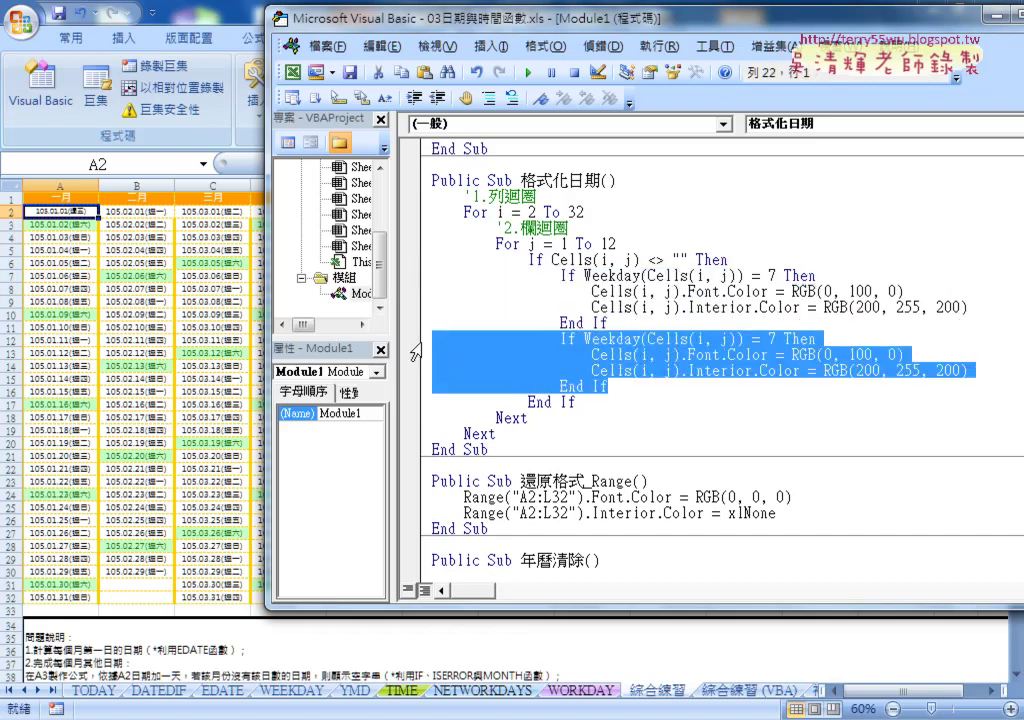
- Change the copy's Weekday test from 7 to 1 and select its font red value
{"action": "left_click", "coordinate": [778, 340]}
{"action": "double_click", "coordinate": [774, 340]}
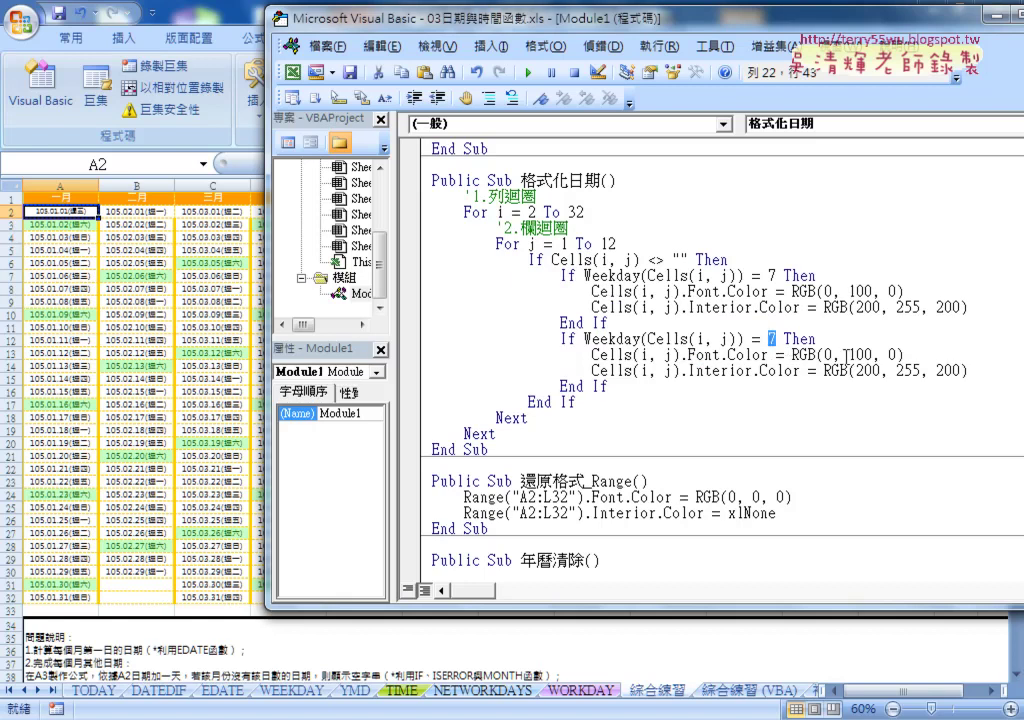
{"action": "type", "text": "1"}
{"action": "left_click", "coordinate": [709, 354]}
{"action": "double_click", "coordinate": [827, 354]}
- Set the Sunday block's font colour to RGB(255, 0, 0)
{"action": "type", "text": "255"}
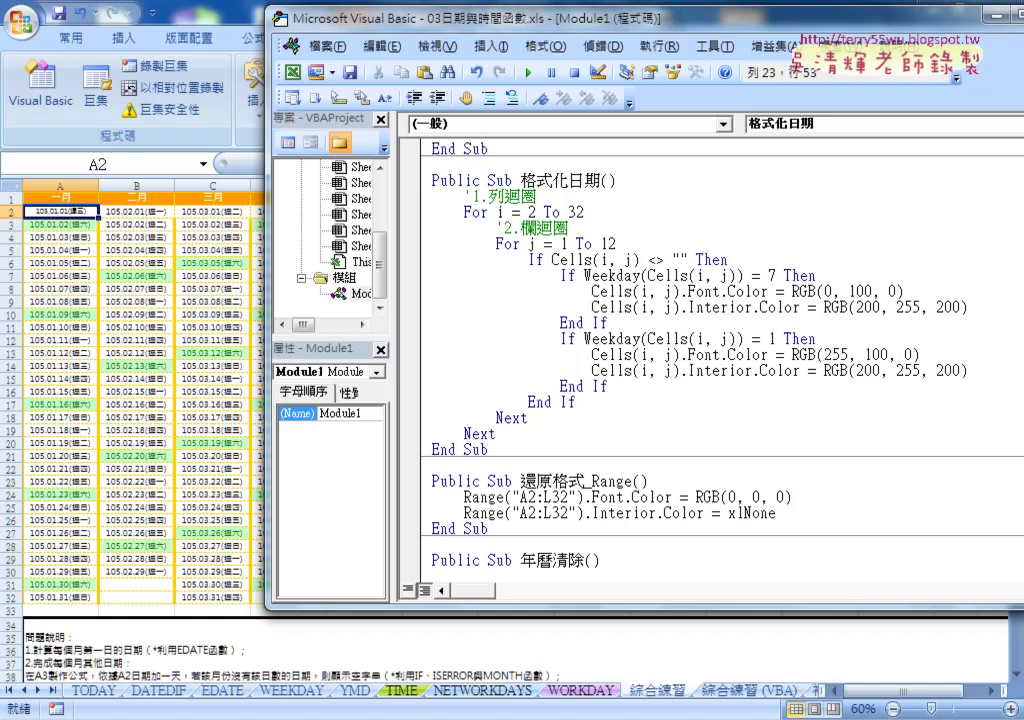
{"action": "left_click", "coordinate": [865, 354]}
{"action": "key", "text": "Delete"}
{"action": "key", "text": "Delete"}
- Edit the Sunday Interior.Color values toward RGB(255, 255, 0), setting blue to 0
{"action": "left_click_drag", "start_coordinate": [824, 371], "coordinate": [840, 371]}
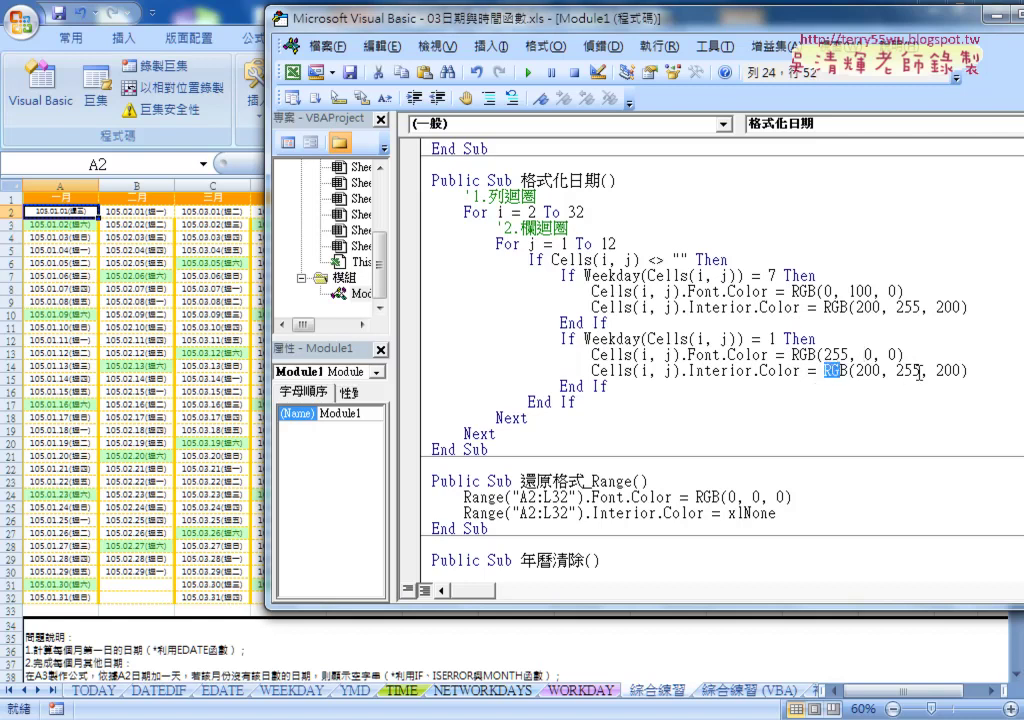
{"action": "left_click_drag", "start_coordinate": [937, 371], "coordinate": [953, 371]}
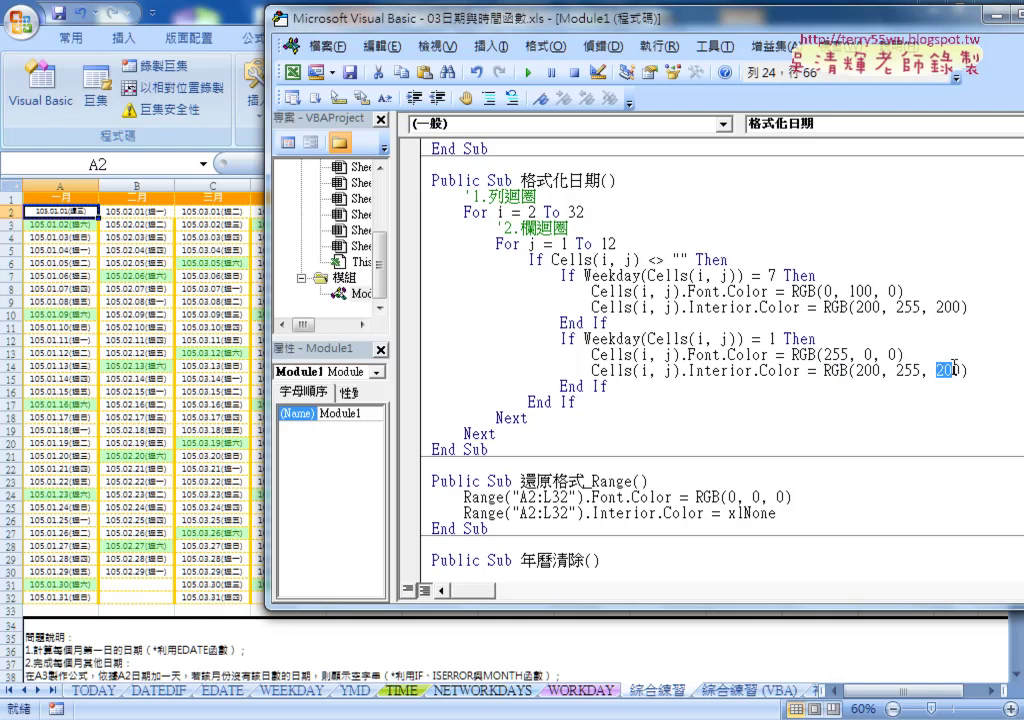
{"action": "key", "text": "Delete"}
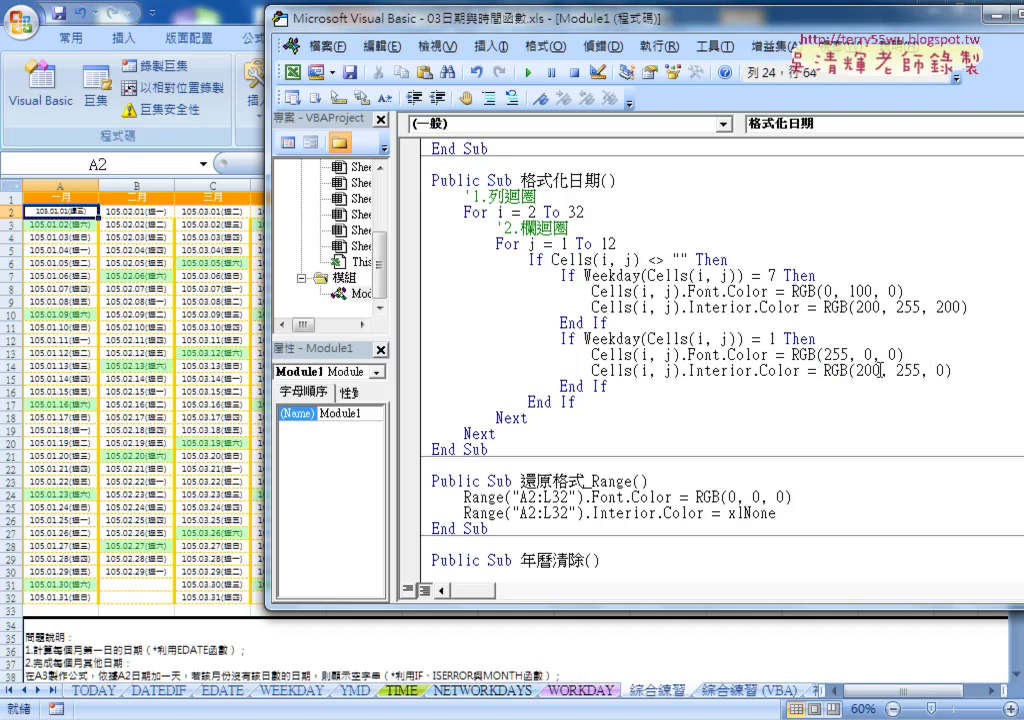
{"action": "left_click_drag", "start_coordinate": [878, 371], "coordinate": [858, 371]}
{"action": "type", "text": "5"}
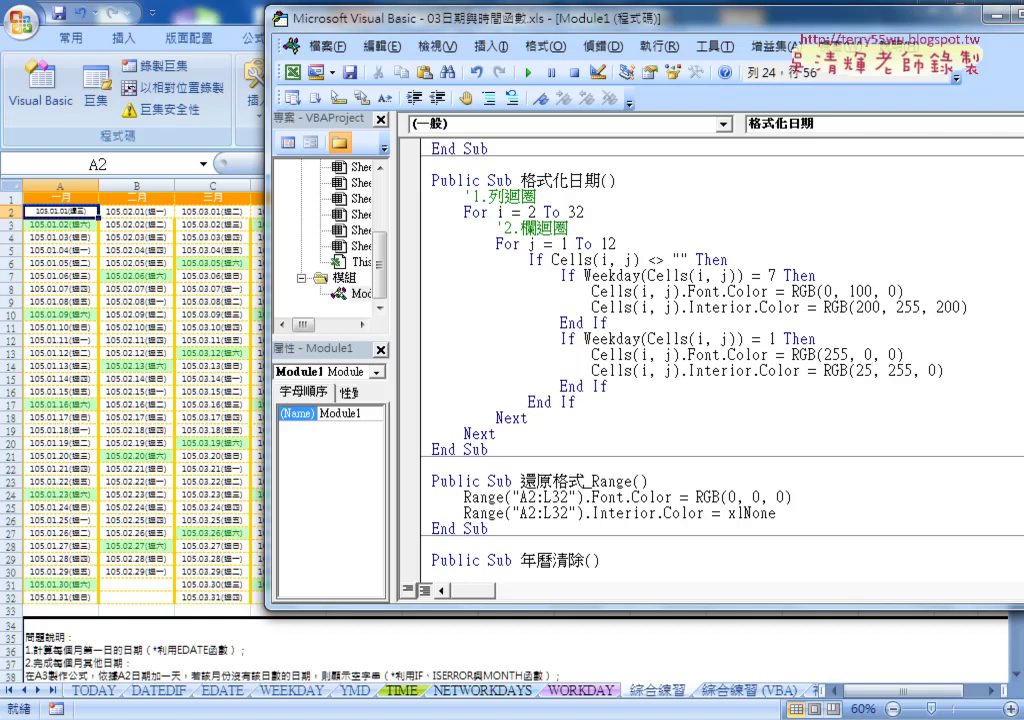
{"action": "type", "text": "5"}
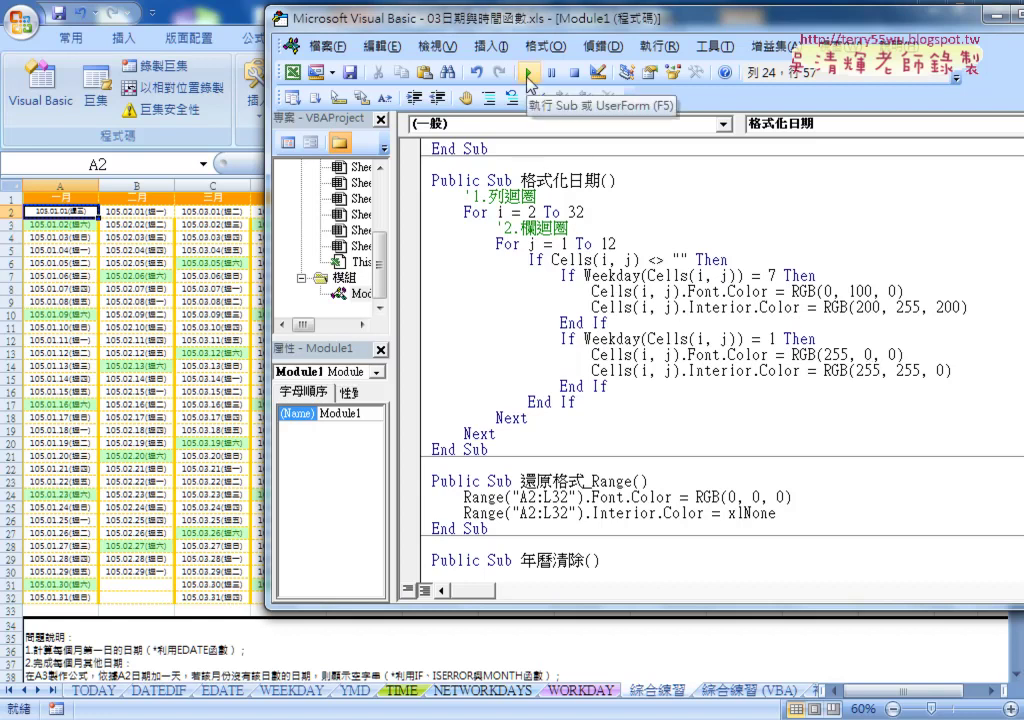
- Run 格式化日期 and widen the sheet view to see yellow Sundays and green Saturdays
{"action": "left_click", "coordinate": [527, 74]}
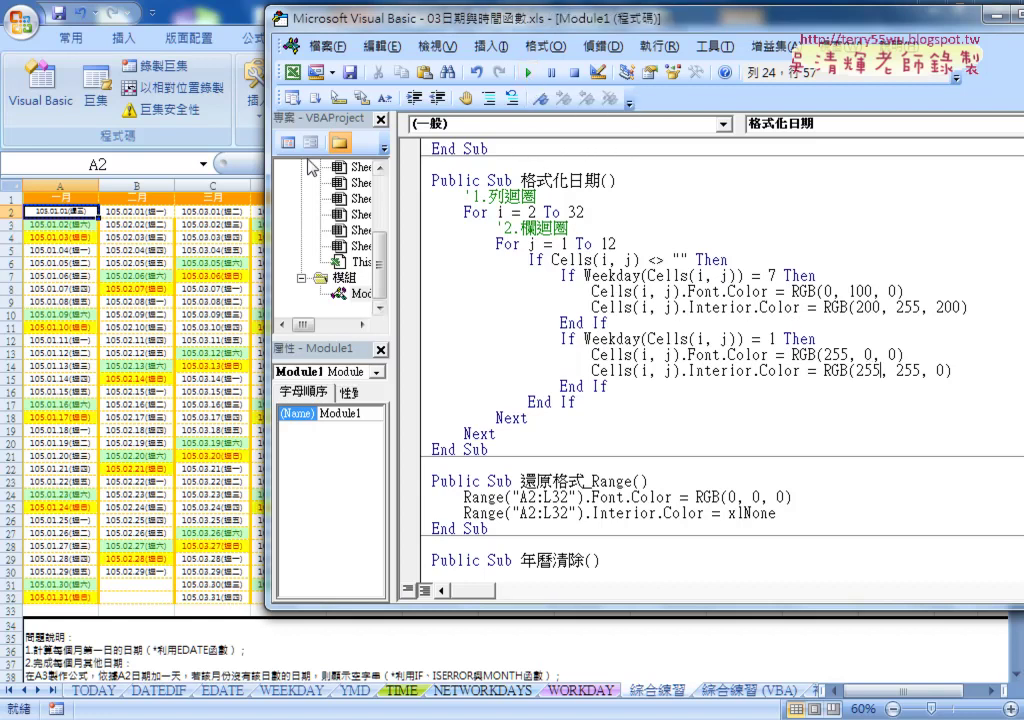
{"action": "mouse_move", "coordinate": [268, 170]}
{"action": "left_mouse_down"}
{"action": "mouse_move", "coordinate": [597, 176]}
{"action": "mouse_move", "coordinate": [663, 197]}
{"action": "mouse_move", "coordinate": [188, 190]}
{"action": "left_mouse_up"}
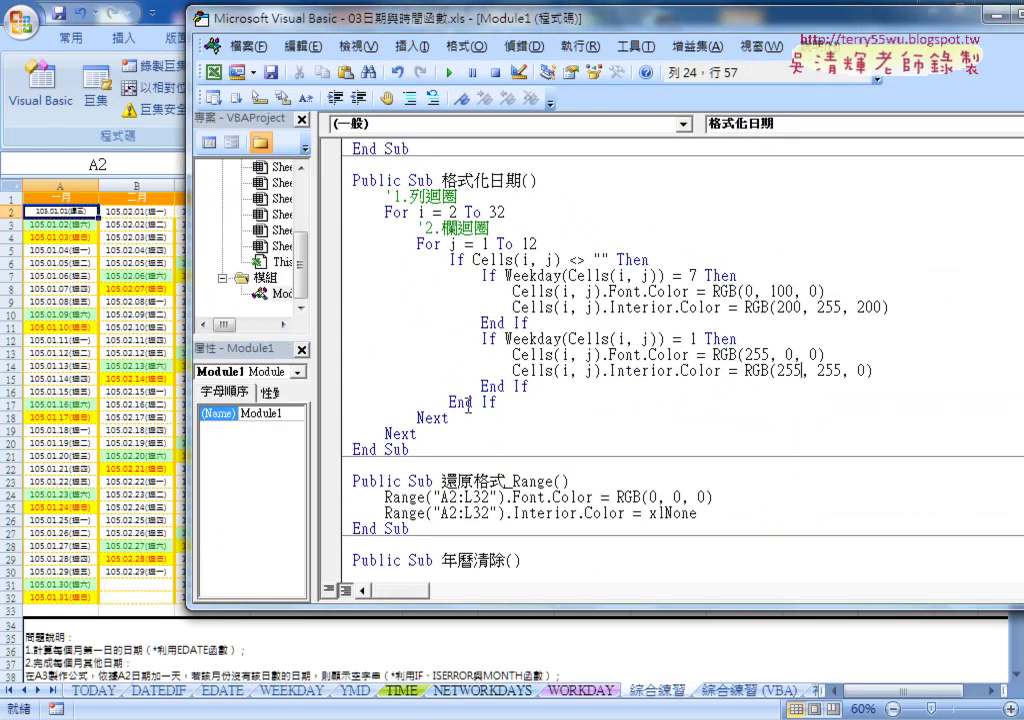
{"action": "scroll", "coordinate": [462, 448], "scroll_direction": "down", "scroll_amount": 3}
{"action": "left_click", "coordinate": [389, 354]}
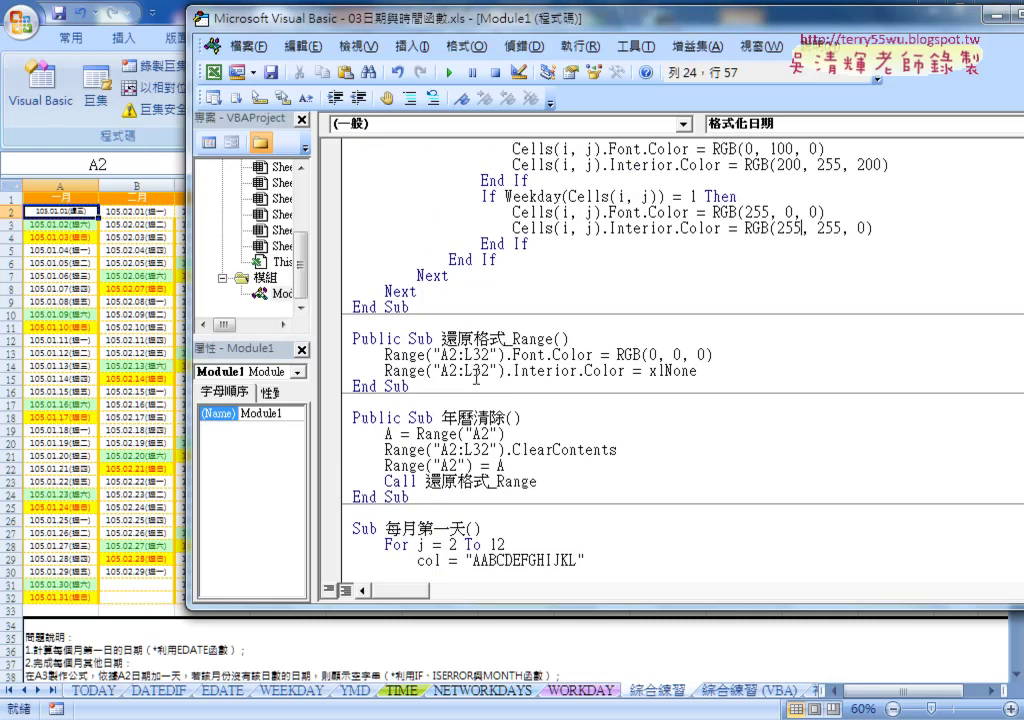
{"action": "left_click_drag", "start_coordinate": [389, 354], "coordinate": [511, 354]}
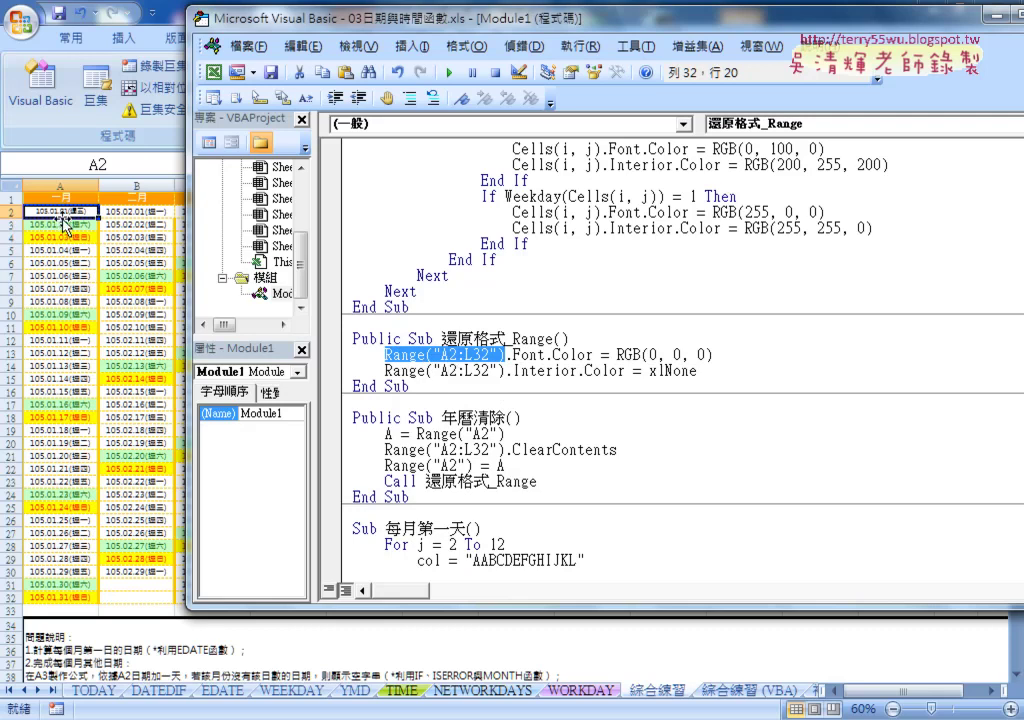
{"action": "left_click_drag", "start_coordinate": [491, 354], "coordinate": [452, 354]}
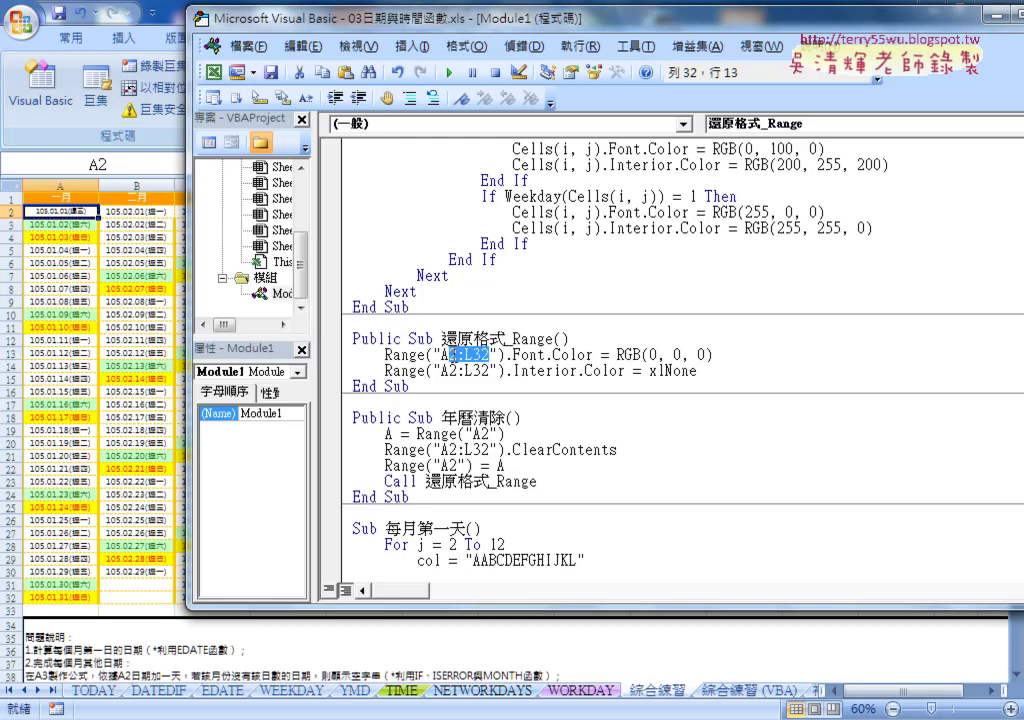
{"action": "key", "text": "shift+Left"}
{"action": "left_click", "coordinate": [623, 357]}
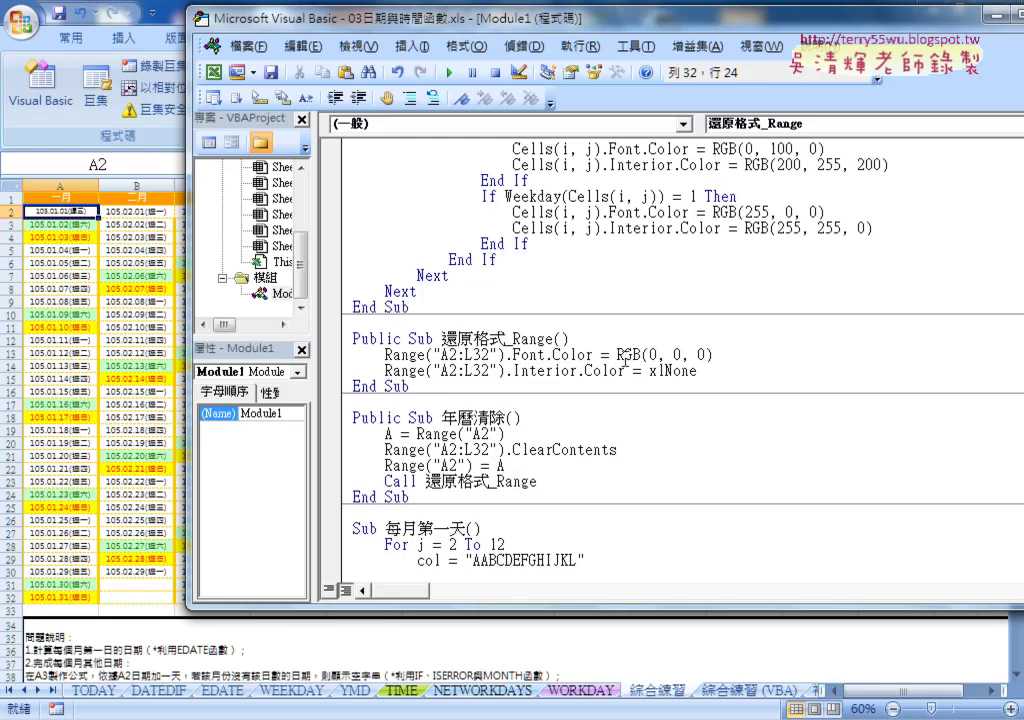
{"action": "left_click_drag", "start_coordinate": [618, 357], "coordinate": [714, 356]}
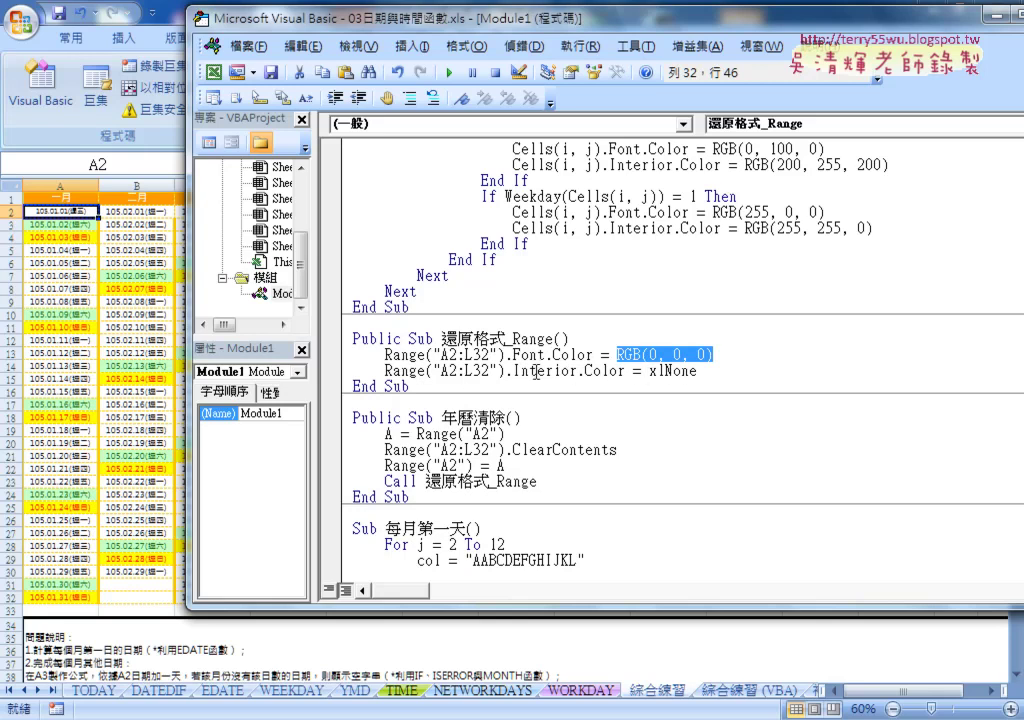
{"action": "double_click", "coordinate": [668, 371]}
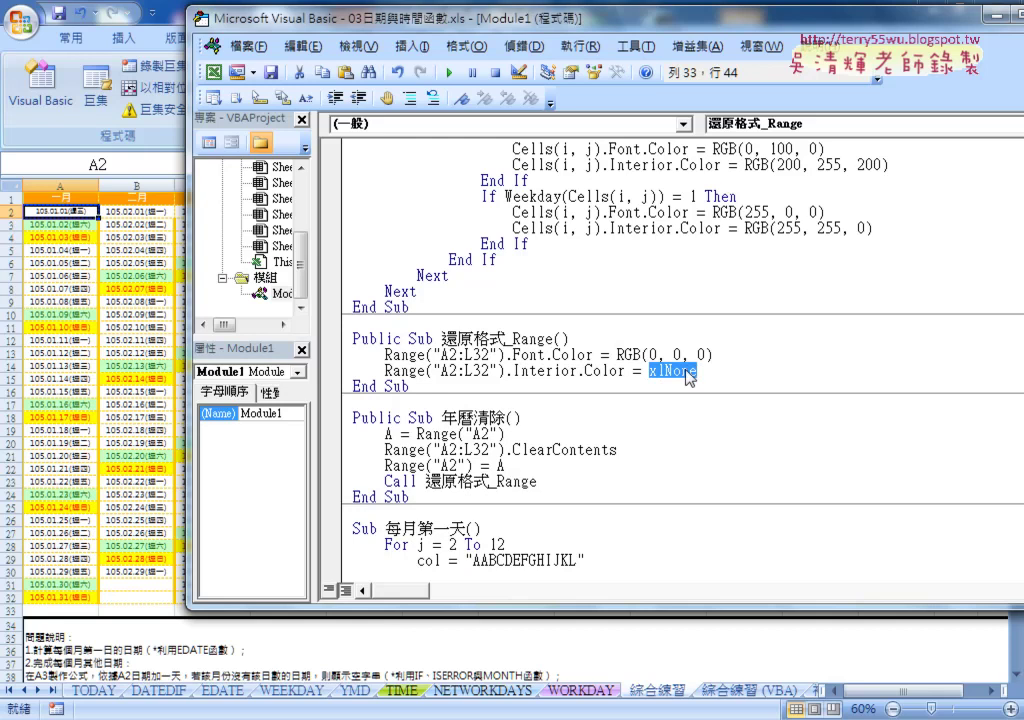
{"action": "left_click", "coordinate": [387, 354]}
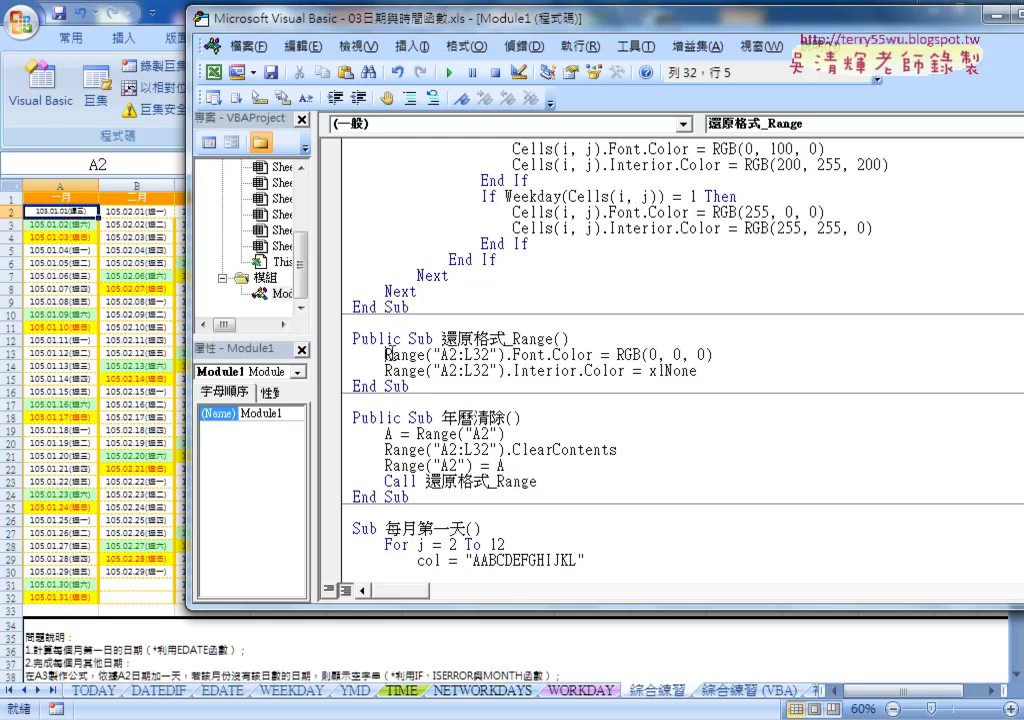
{"action": "left_click_drag", "start_coordinate": [387, 354], "coordinate": [506, 354]}
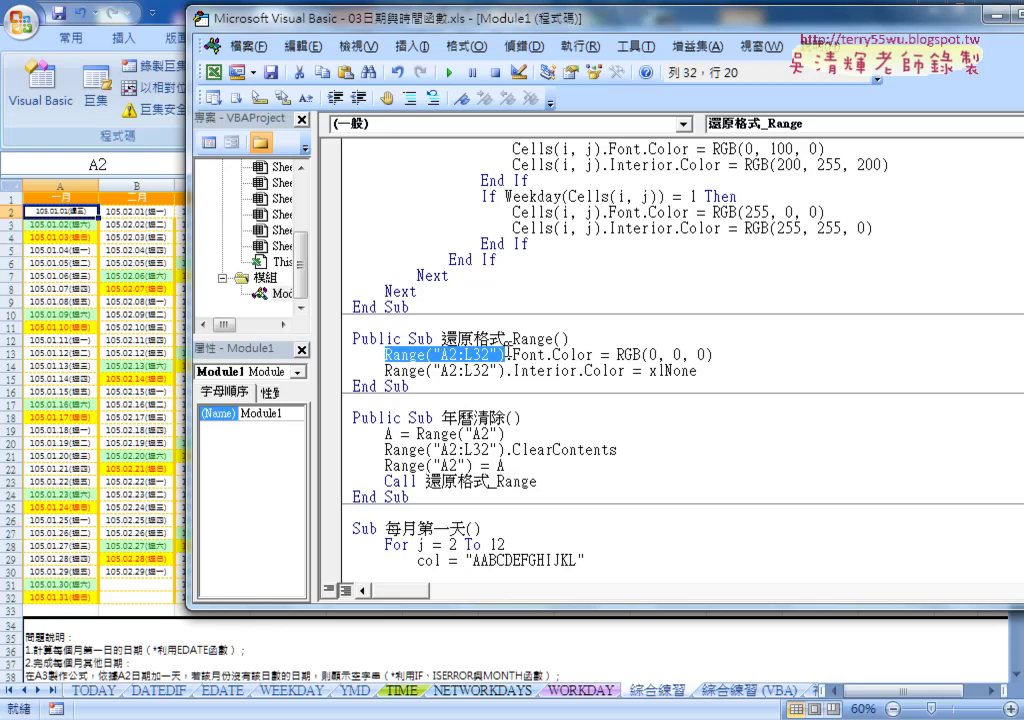
{"action": "left_click", "coordinate": [455, 370]}
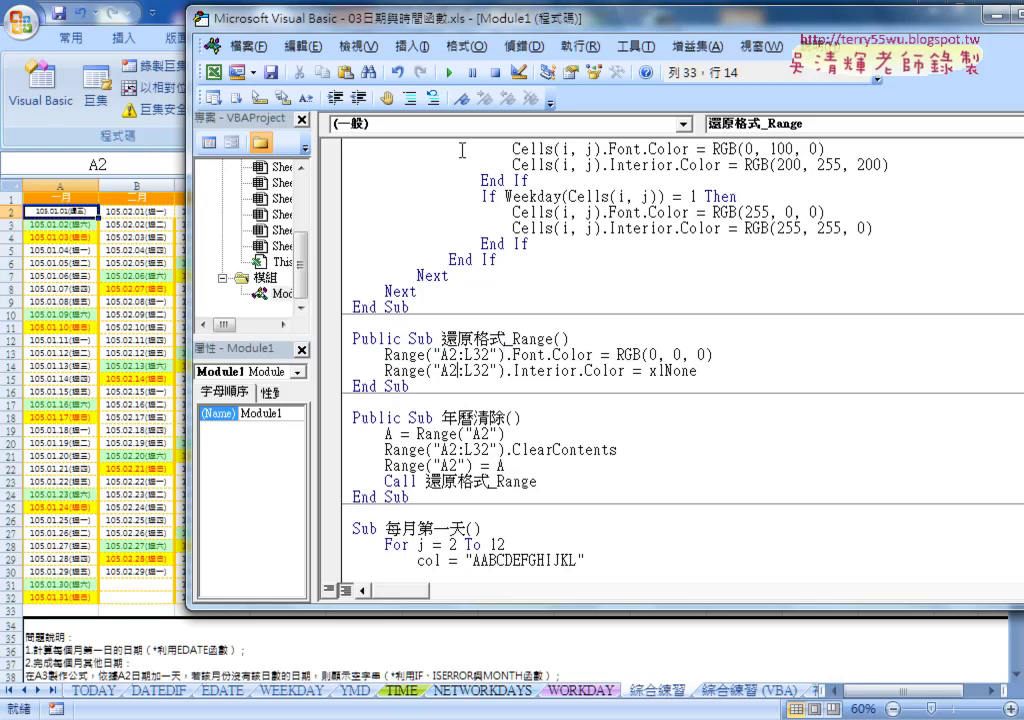
- Run the restore macro, then toggle weekend colouring with the 格式化 and 還原格式 buttons
{"action": "left_click", "coordinate": [452, 76]}
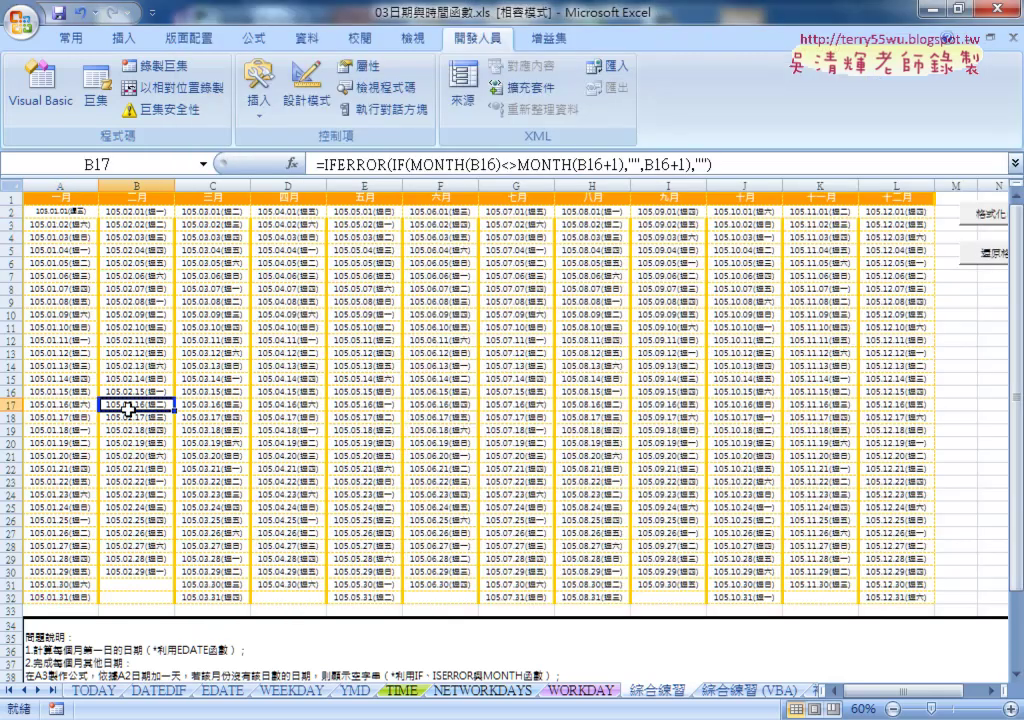
{"action": "left_click", "coordinate": [975, 222]}
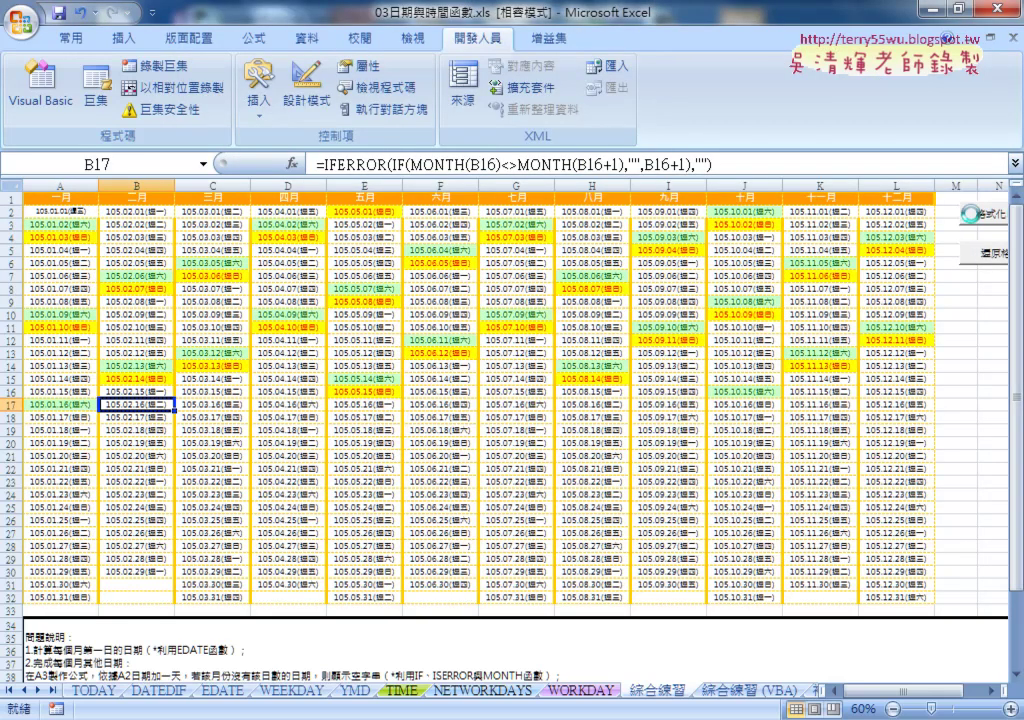
{"action": "left_click", "coordinate": [978, 262]}
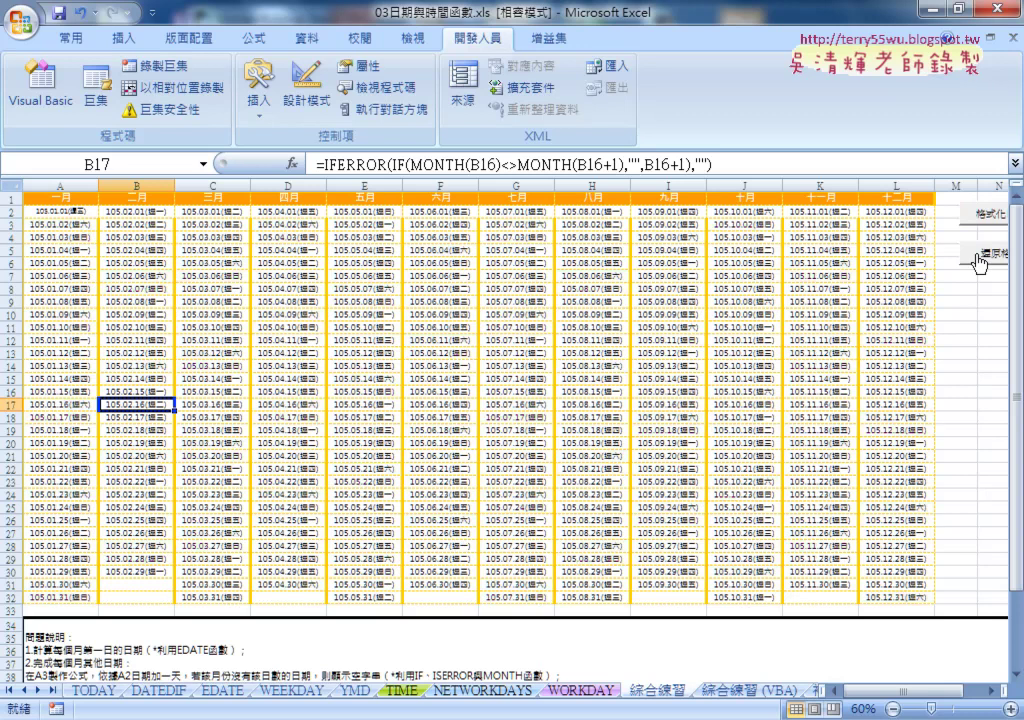
{"action": "left_click", "coordinate": [975, 222]}
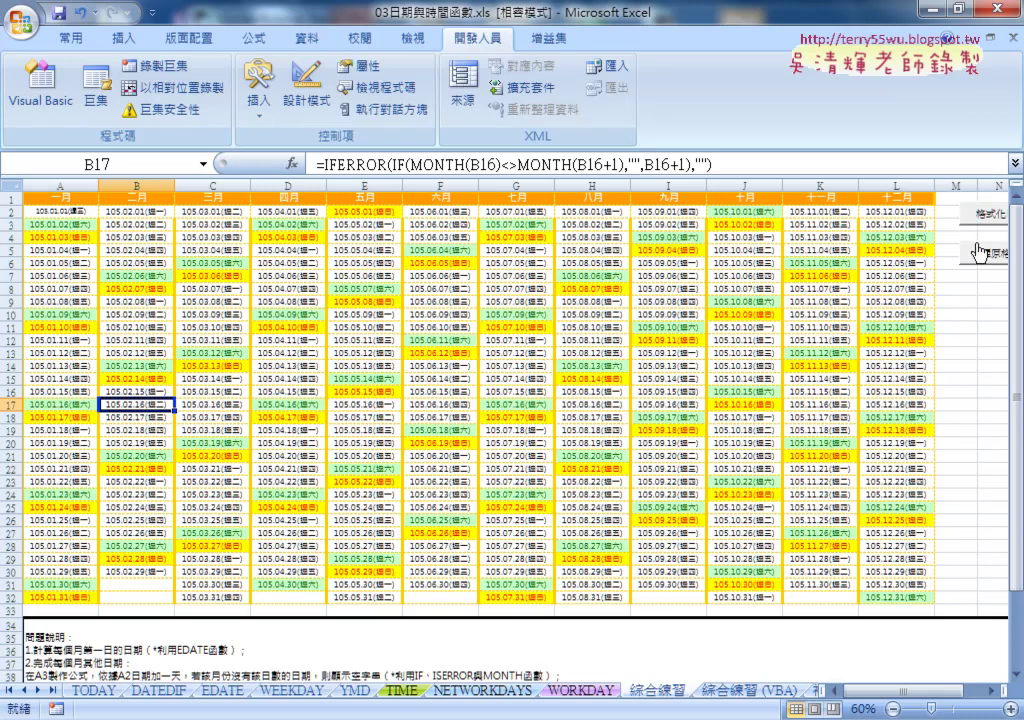
{"action": "left_click", "coordinate": [978, 256]}
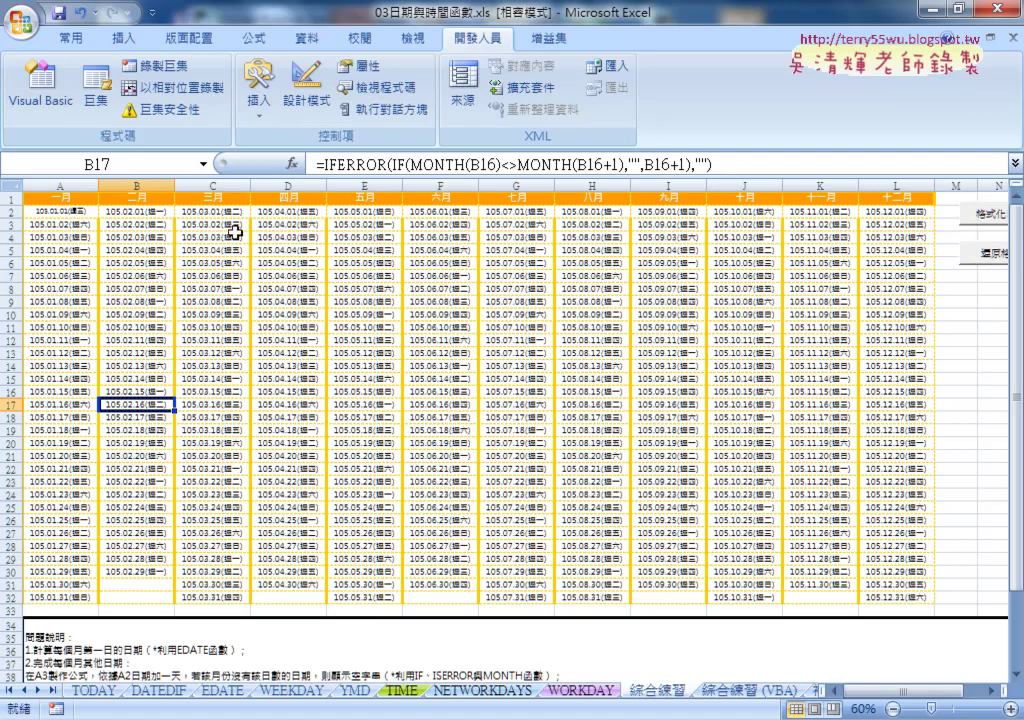
{"action": "left_click", "coordinate": [988, 222]}
- Inspect the month-start EDATE formulas in cells B2 through E2
{"action": "left_click", "coordinate": [117, 211]}
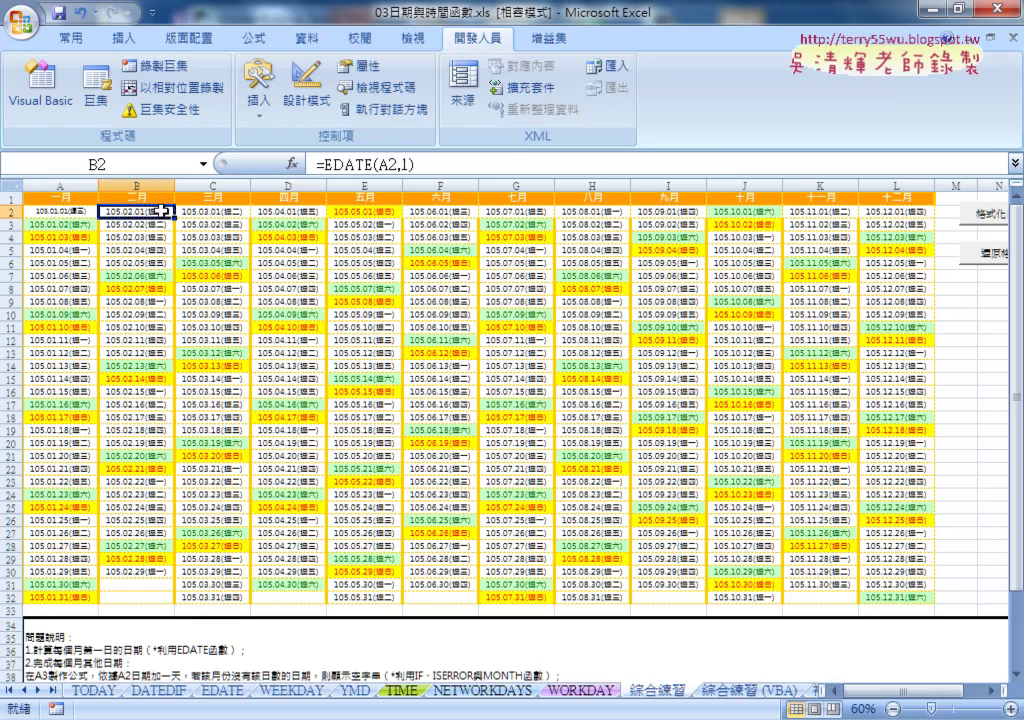
{"action": "left_click", "coordinate": [212, 211]}
{"action": "left_click", "coordinate": [290, 211]}
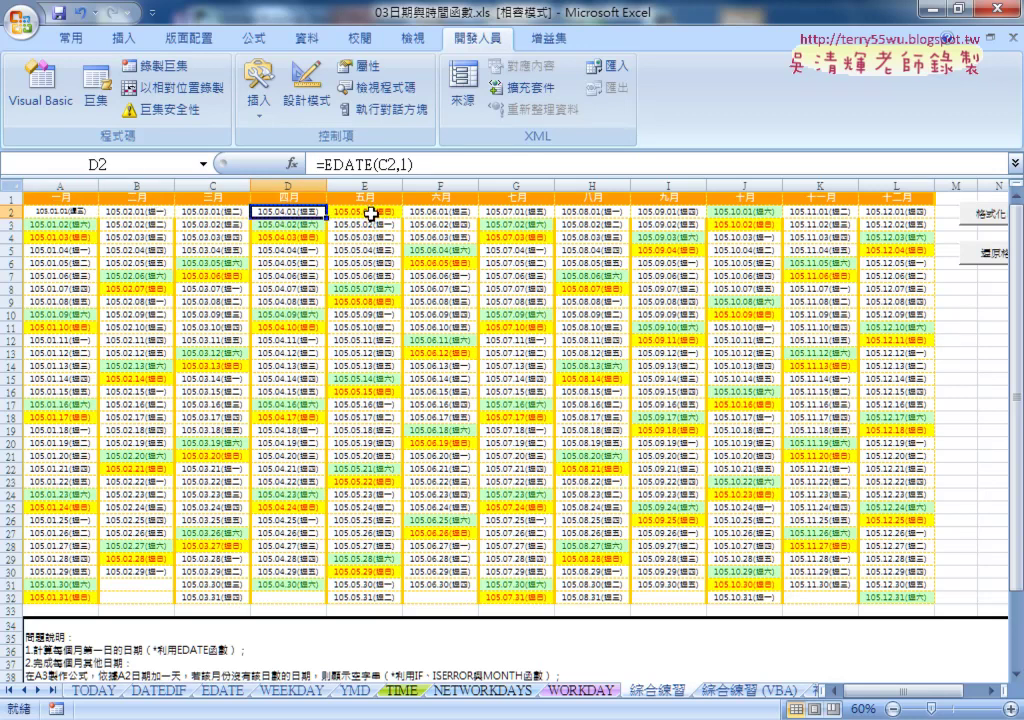
{"action": "left_click", "coordinate": [368, 211]}
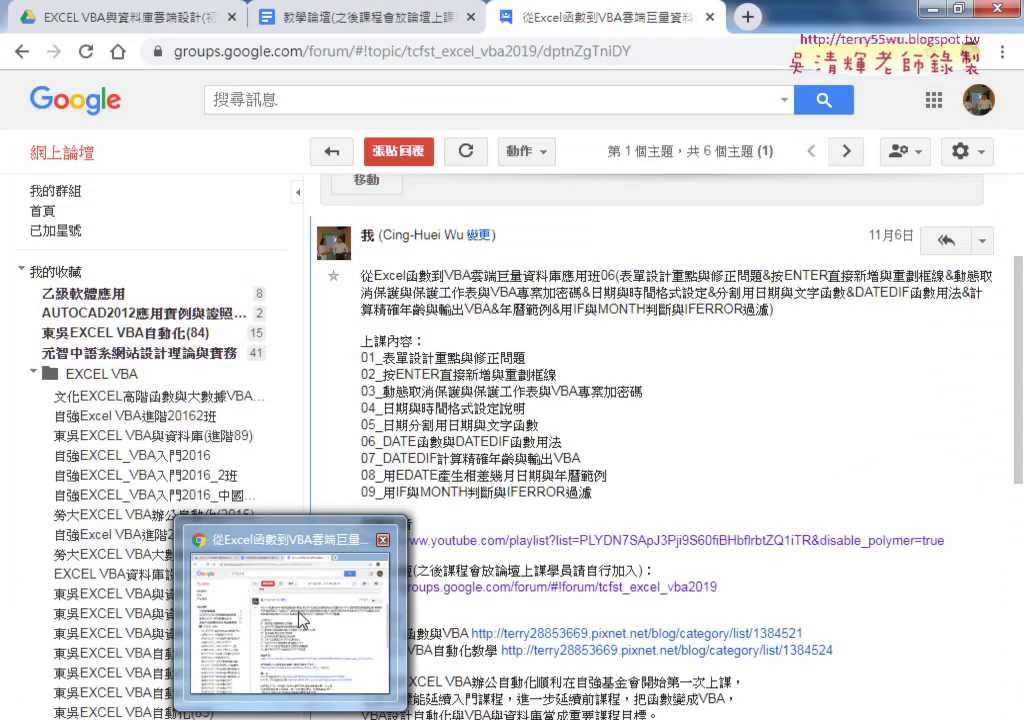
- Go to gg.gg/excelvba106 in Drive and open 程式碼.docx from 03_日期與時間函數
{"action": "left_click", "coordinate": [178, 18]}
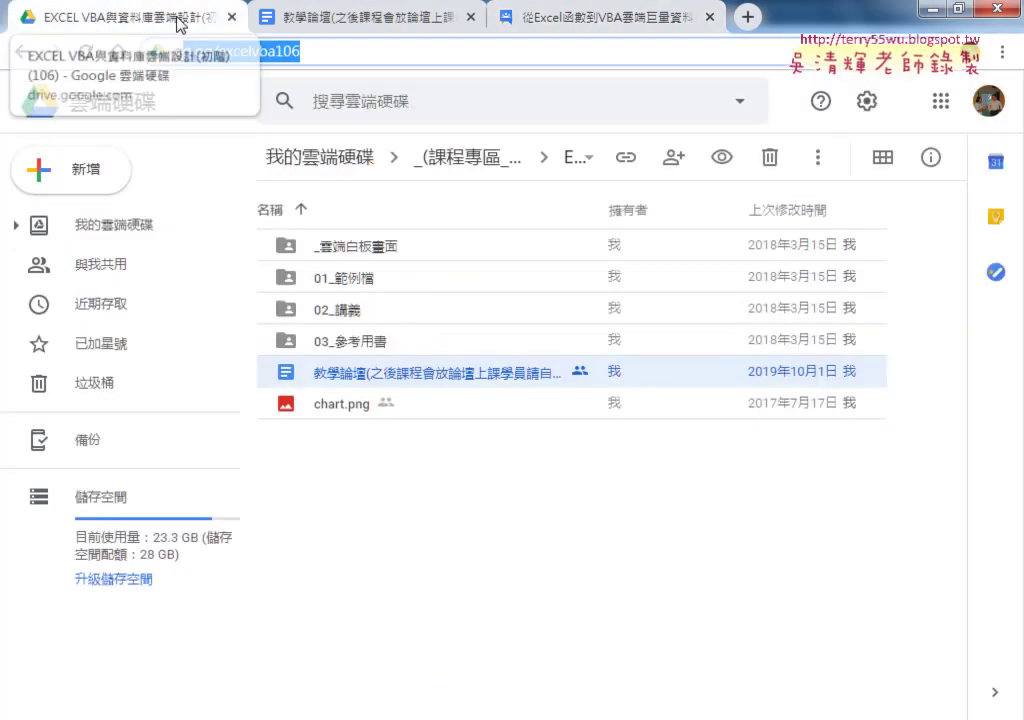
{"action": "key", "text": "Return"}
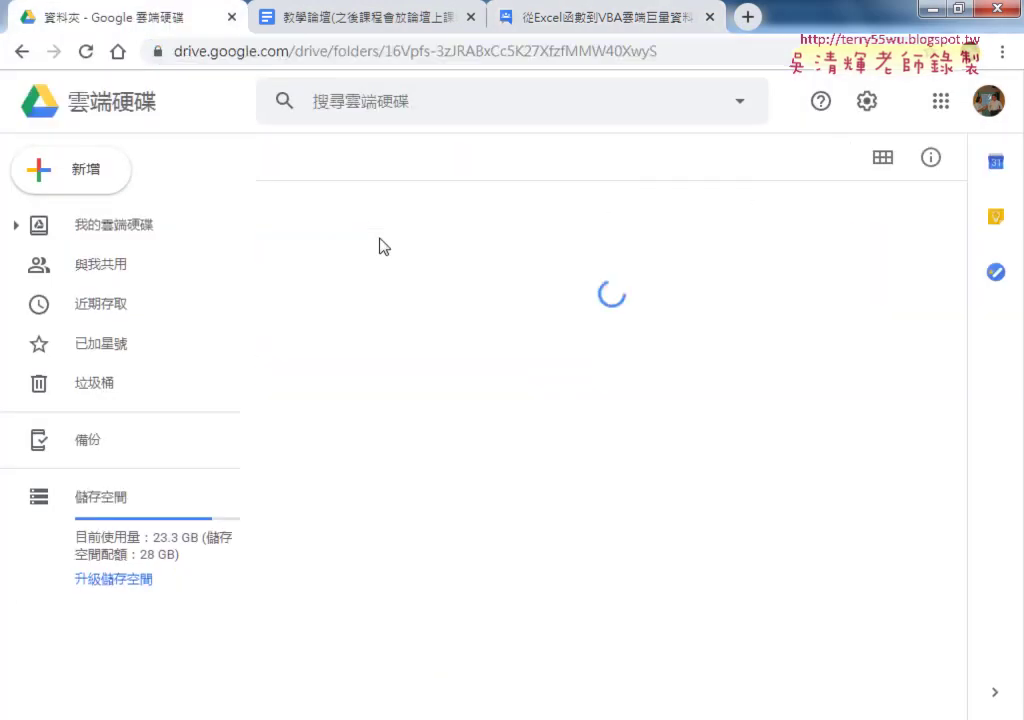
{"action": "double_click", "coordinate": [378, 315]}
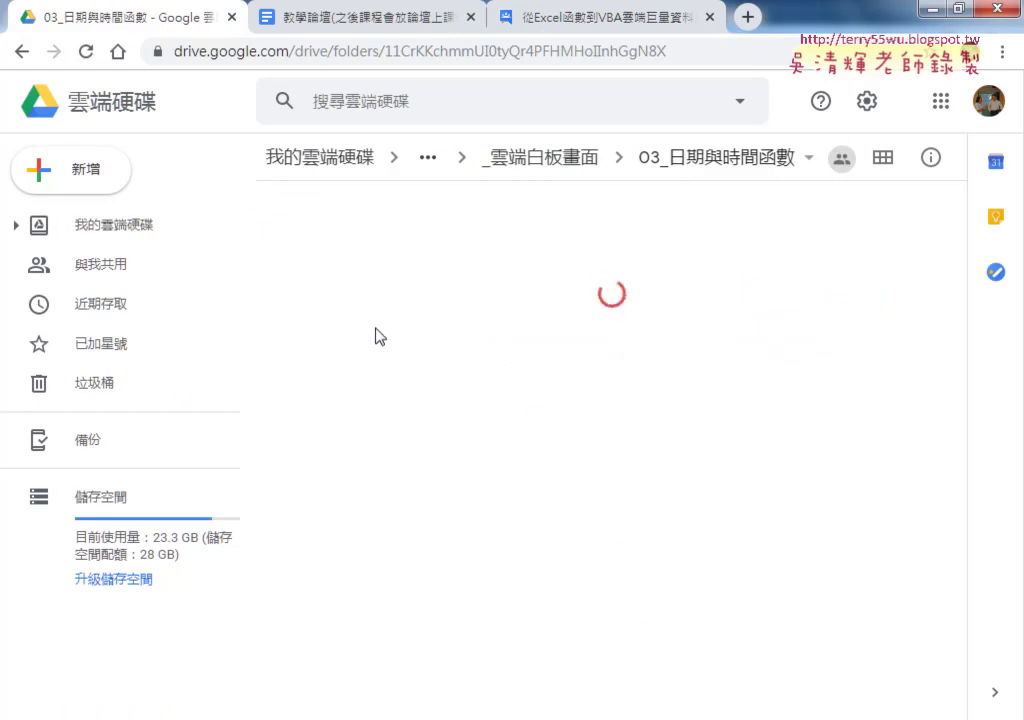
{"action": "double_click", "coordinate": [372, 340]}
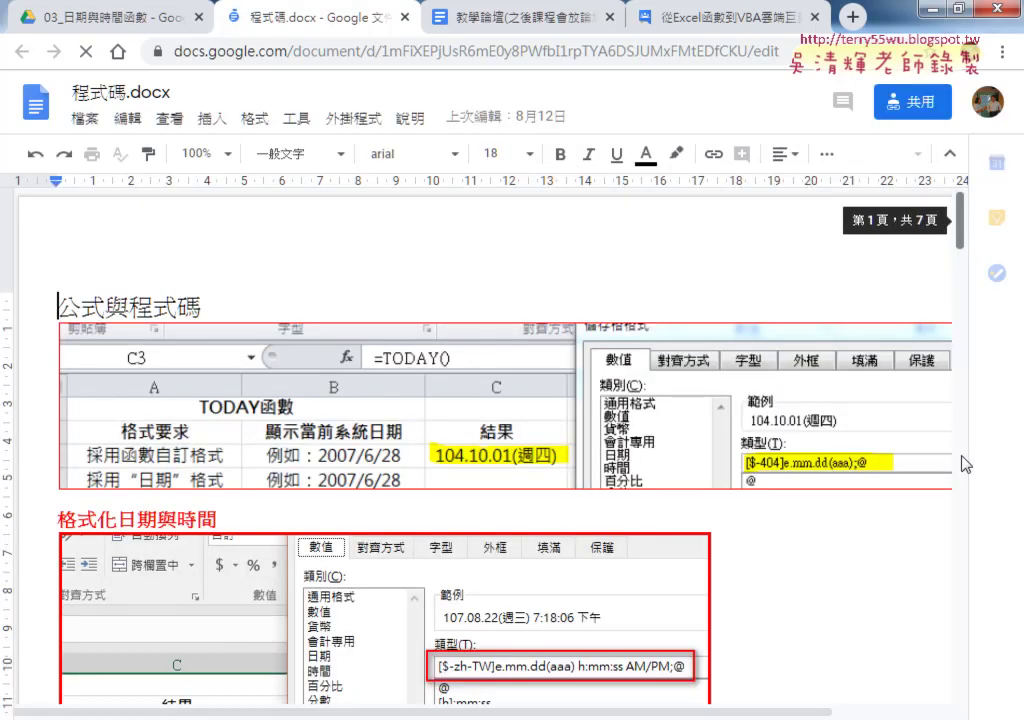
- Scroll the 程式碼.docx notes down to the 用VBA格式化 section with Public Sub 格式化日期()
{"action": "scroll", "coordinate": [960, 450], "scroll_direction": "down", "scroll_amount": 20}
{"action": "scroll", "coordinate": [938, 427], "scroll_direction": "down", "scroll_amount": 5}
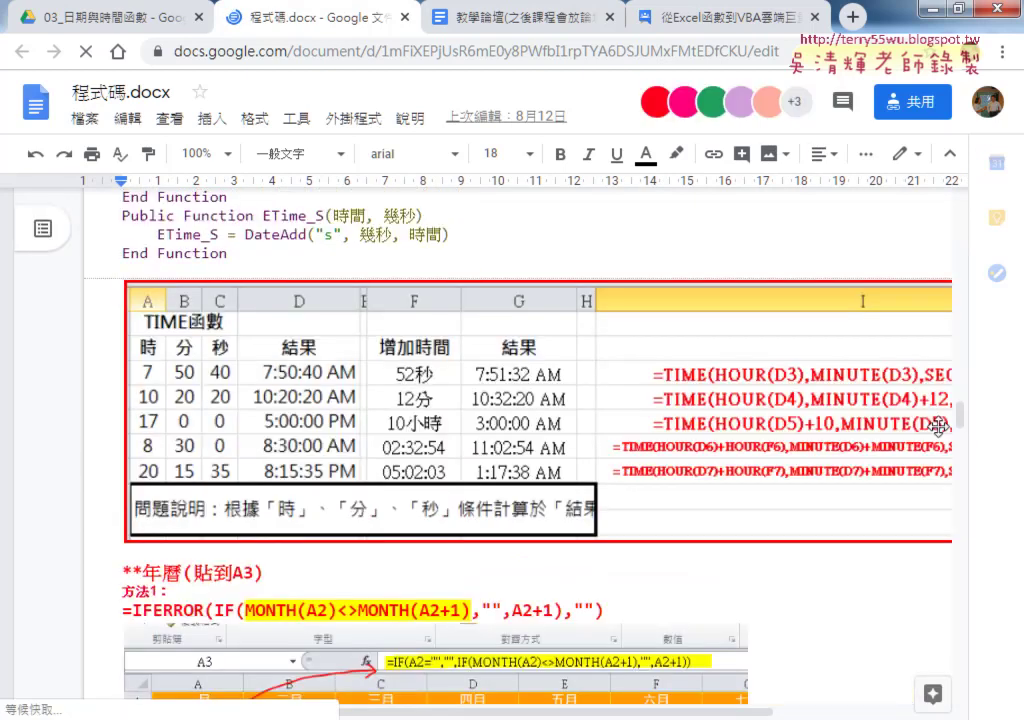
{"action": "scroll", "coordinate": [938, 427], "scroll_direction": "down", "scroll_amount": 1}
{"action": "scroll", "coordinate": [900, 432], "scroll_direction": "down", "scroll_amount": 1}
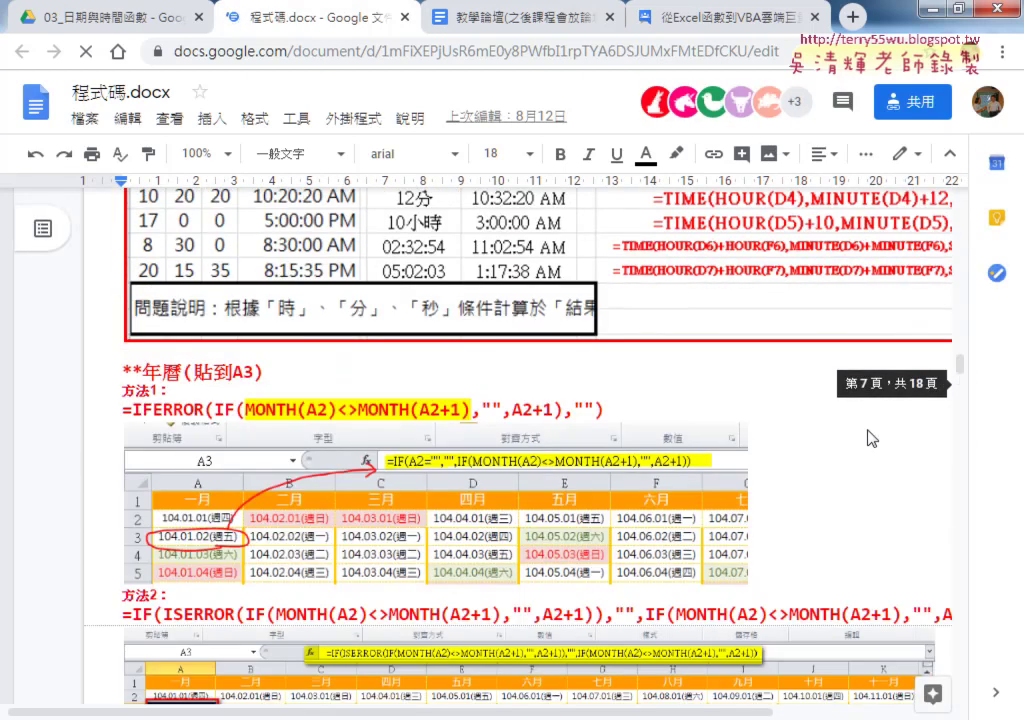
{"action": "left_click_drag", "start_coordinate": [959, 364], "coordinate": [963, 452]}
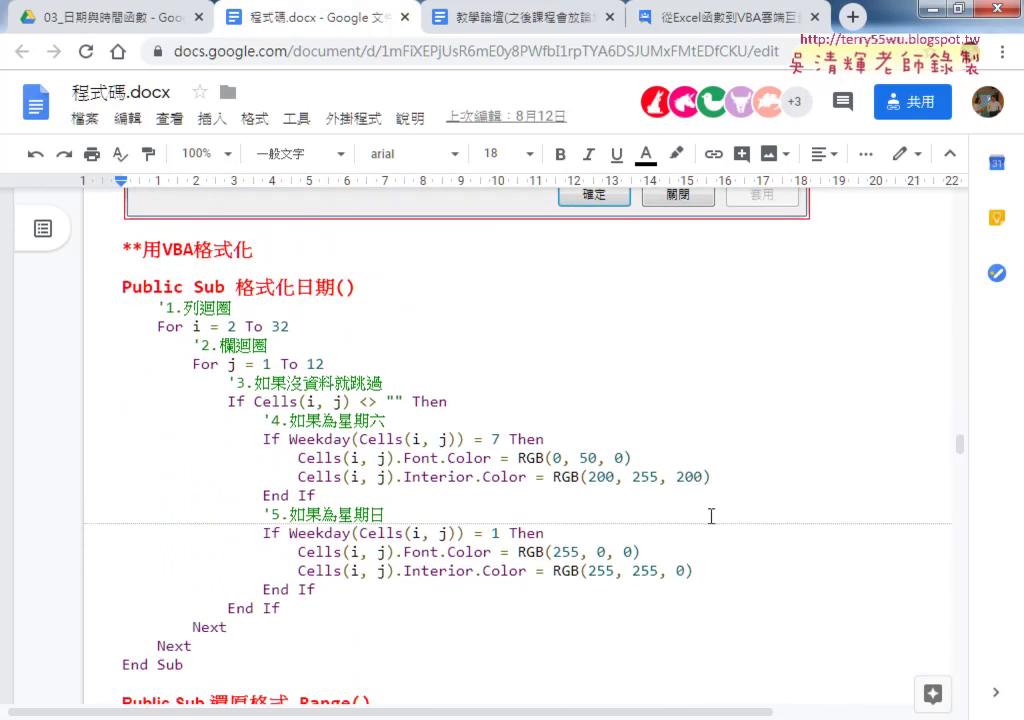